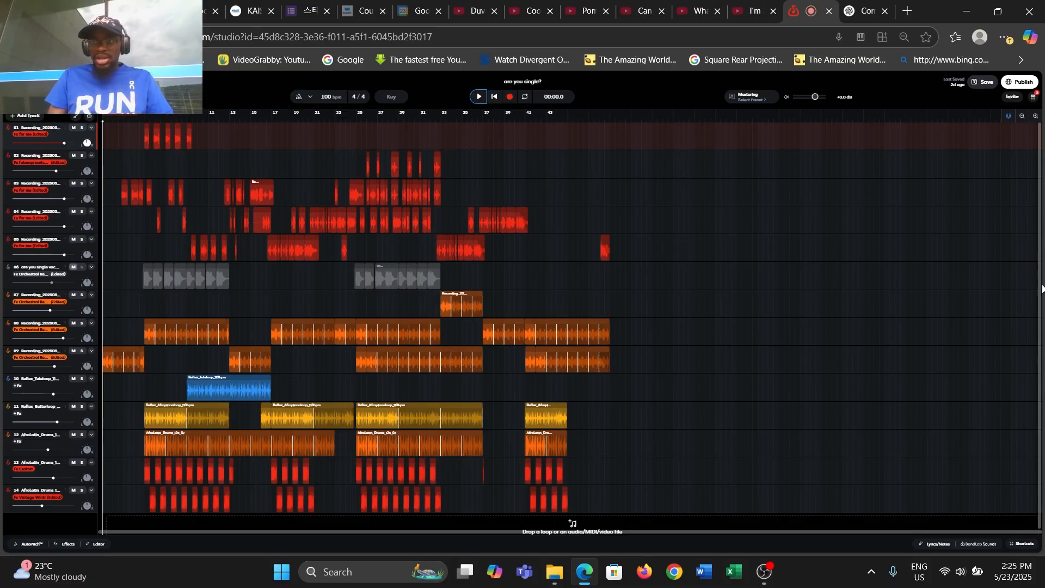
- View Voice.ai's Free AI Stem Splitter page in a new browser tab and close it
{"action": "left_click", "coordinate": [909, 12]}
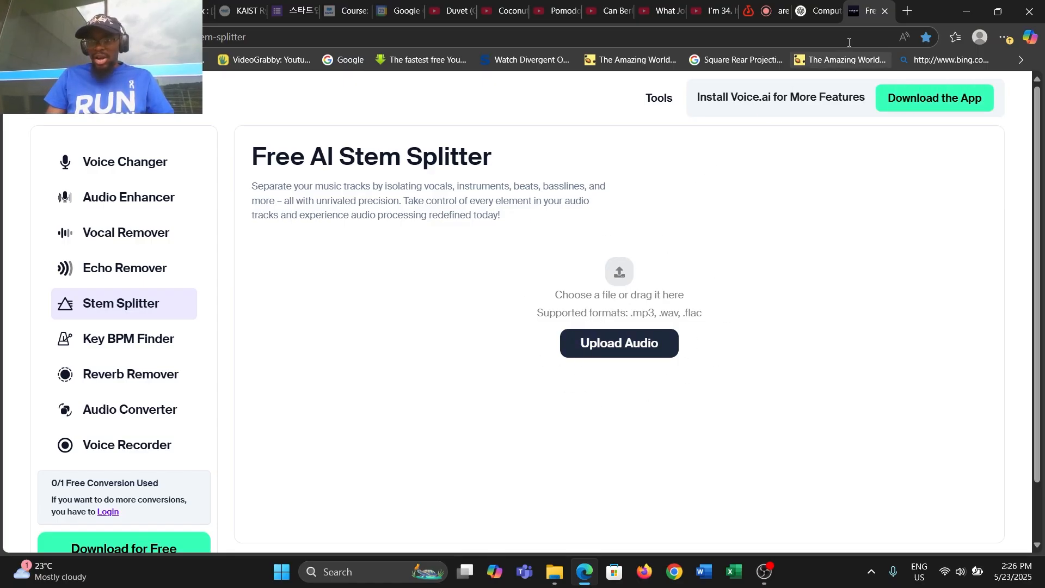
{"action": "left_click", "coordinate": [886, 12]}
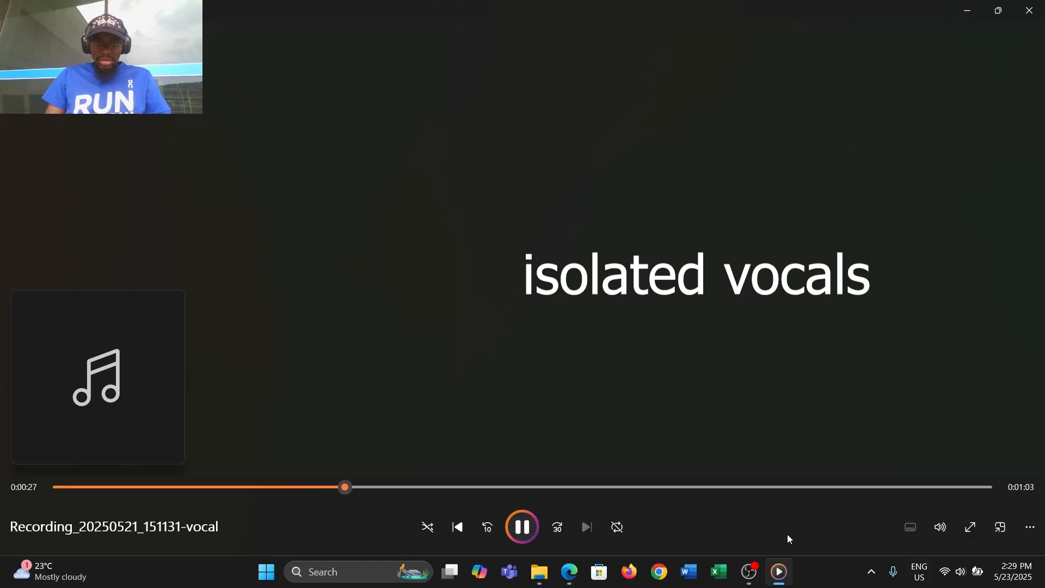
- Close the isolated vocal recording in the media player and listen to the isolated instrumental recording
{"action": "left_click", "coordinate": [1034, 11]}
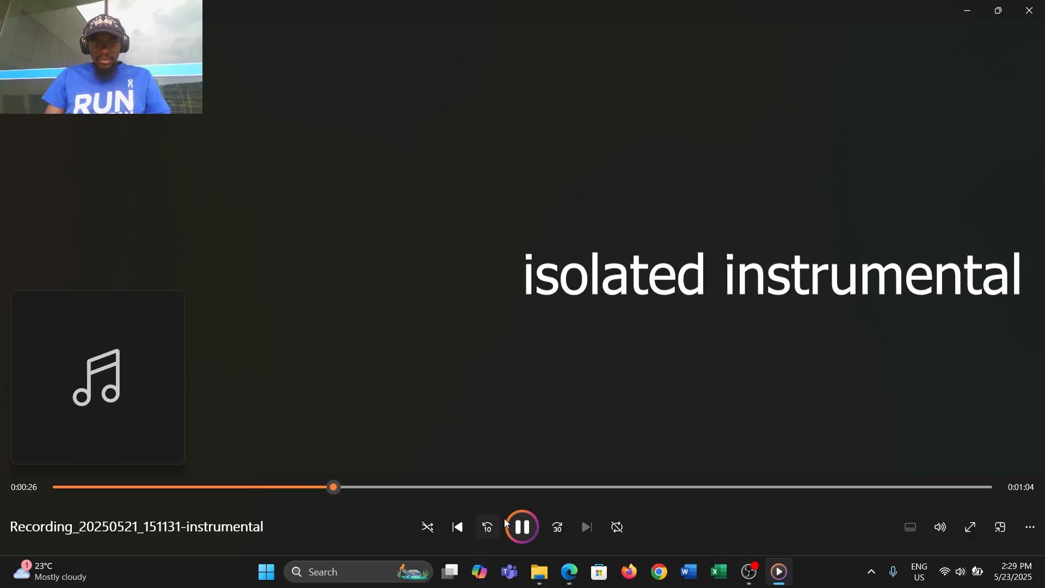
{"action": "left_click", "coordinate": [521, 525]}
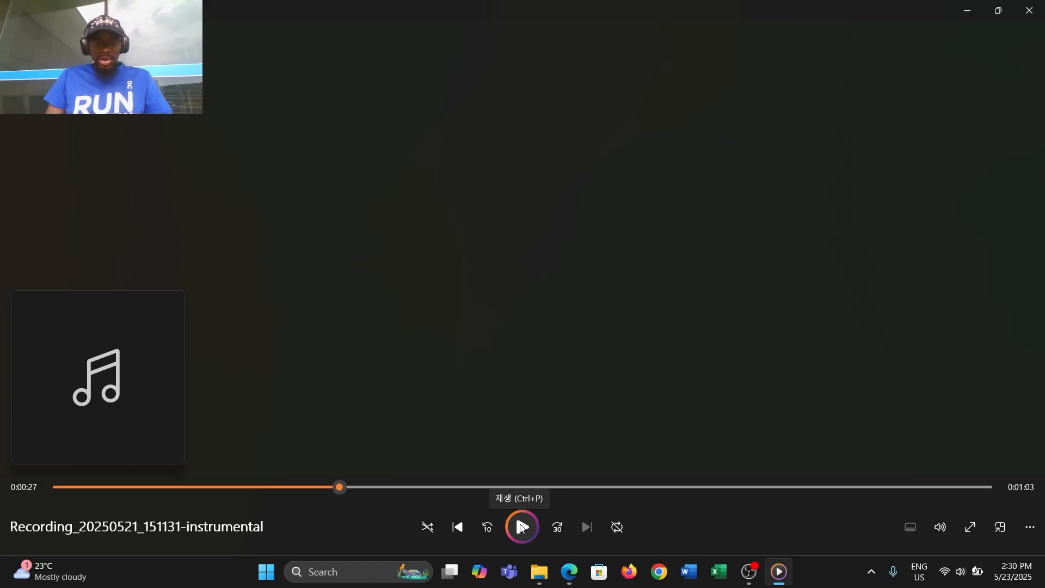
{"action": "left_click", "coordinate": [522, 527]}
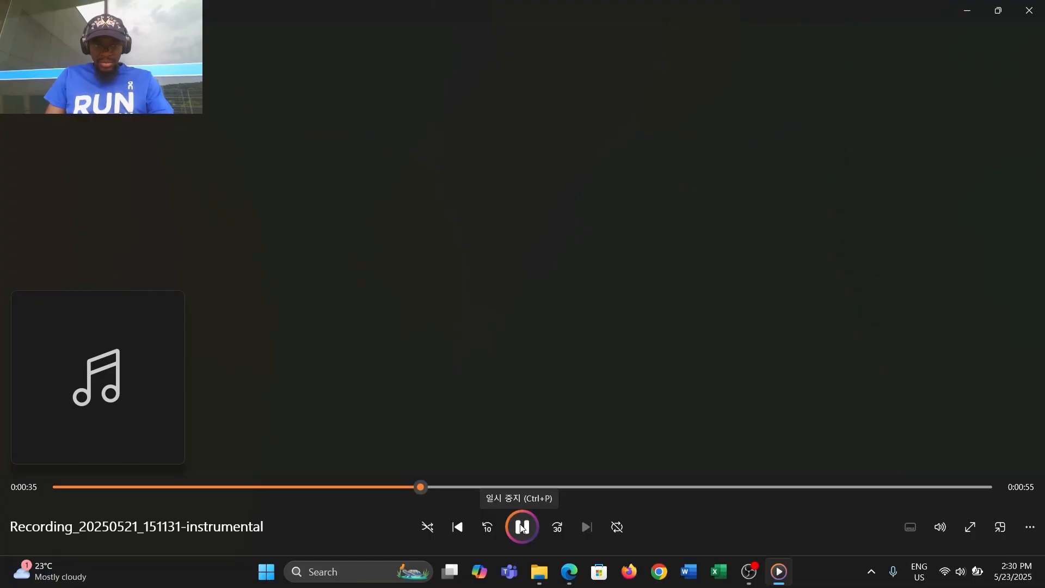
{"action": "left_click", "coordinate": [521, 528]}
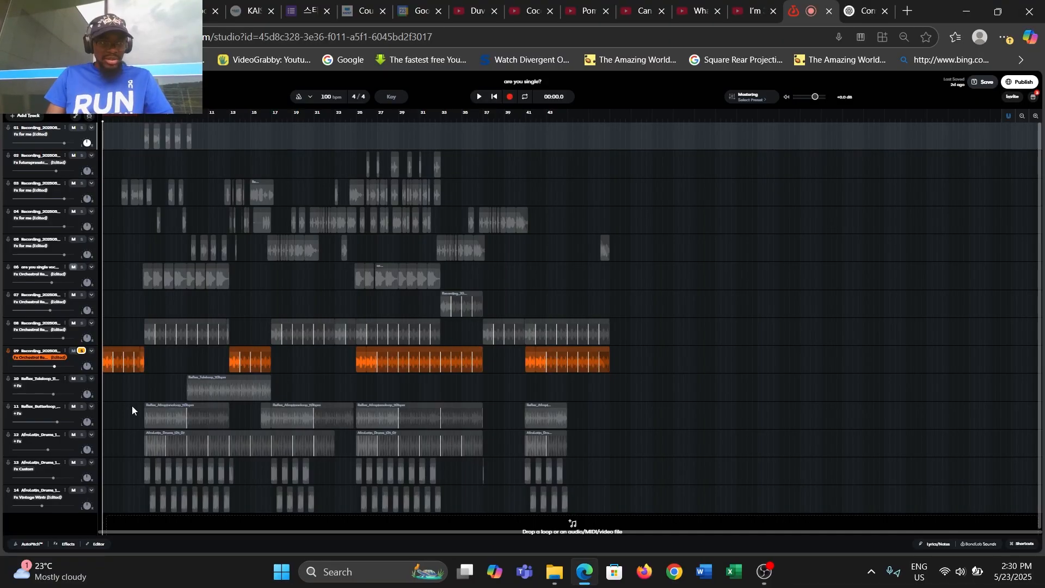
- Listen to the soloed track 09 from the song's start, and turn off its solo
{"action": "key", "text": "space"}
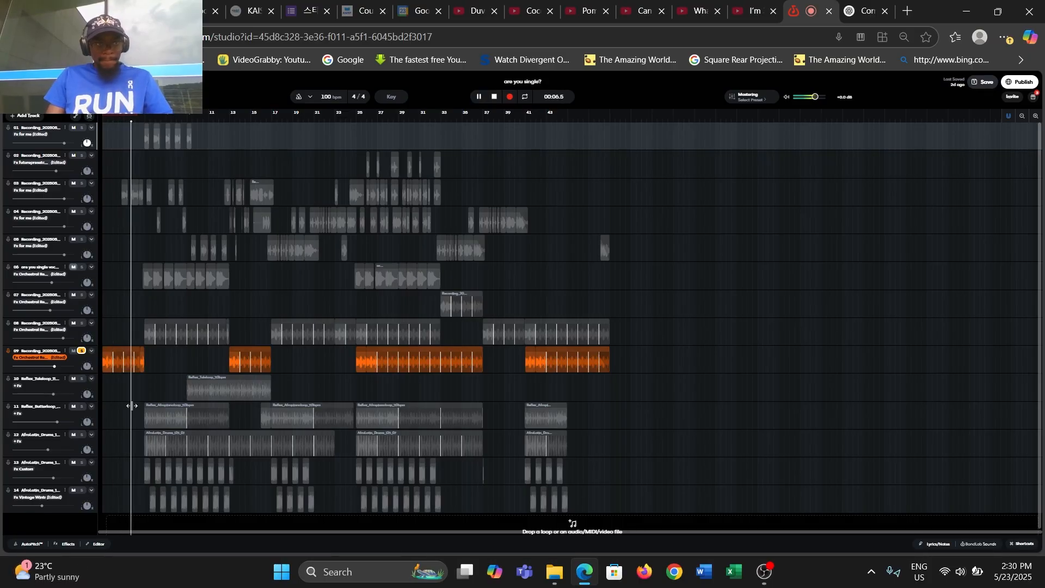
{"action": "key", "text": "space"}
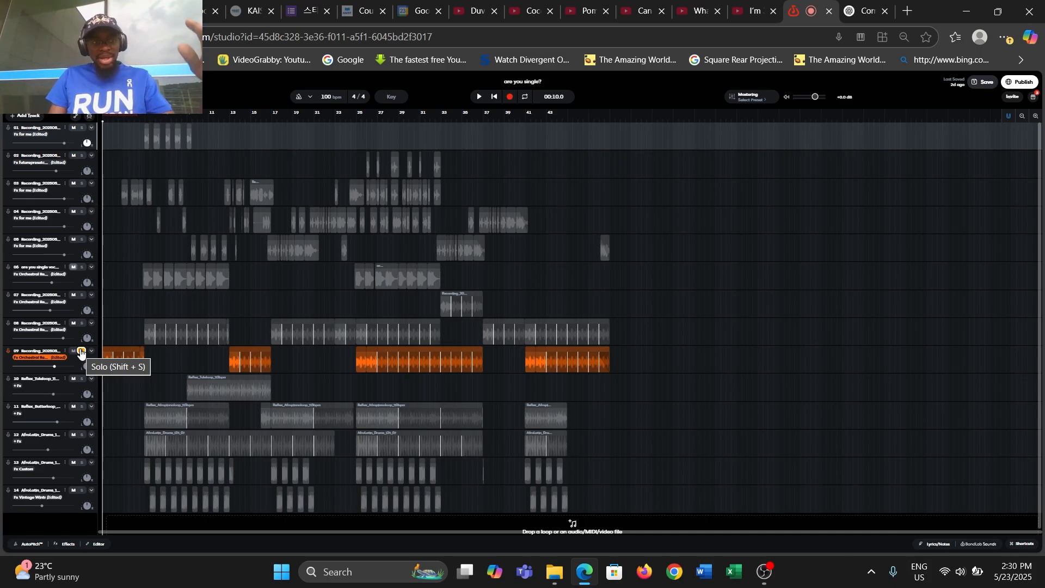
{"action": "left_click", "coordinate": [82, 352]}
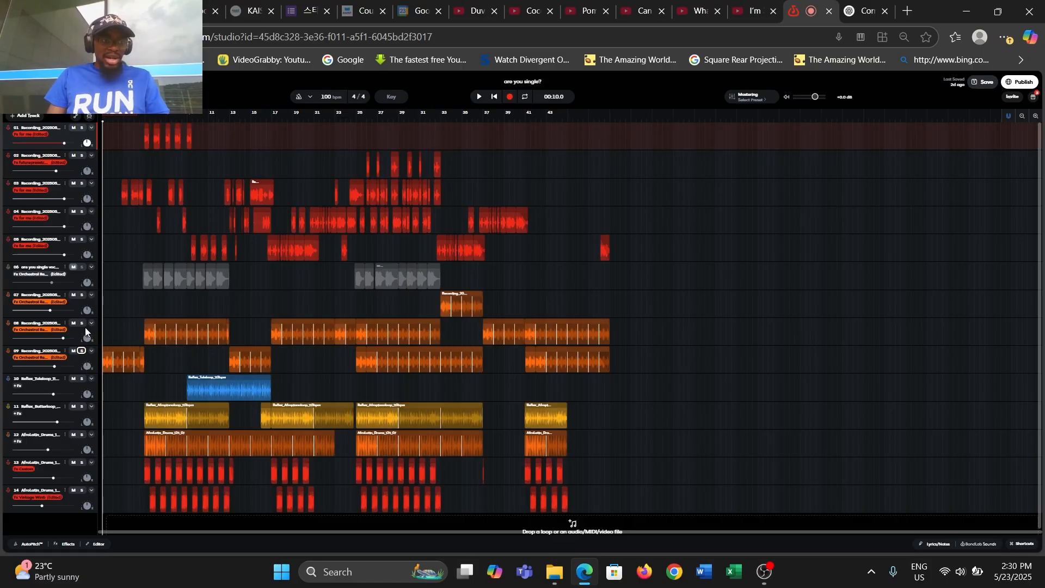
- Solo track 08, play it from 00:09.6, and raise its volume slightly
{"action": "left_click", "coordinate": [82, 323]}
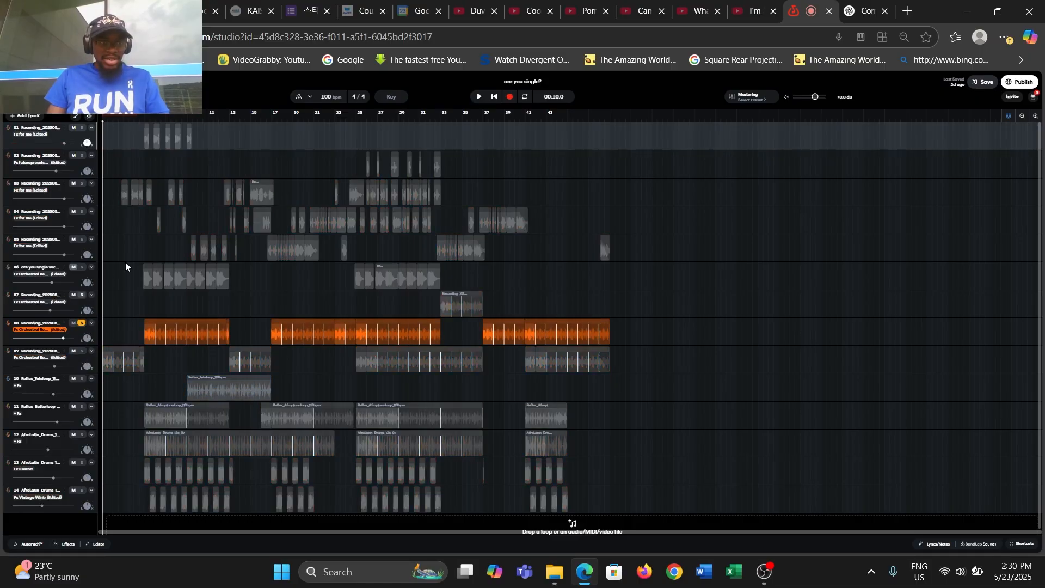
{"action": "left_click", "coordinate": [143, 117]}
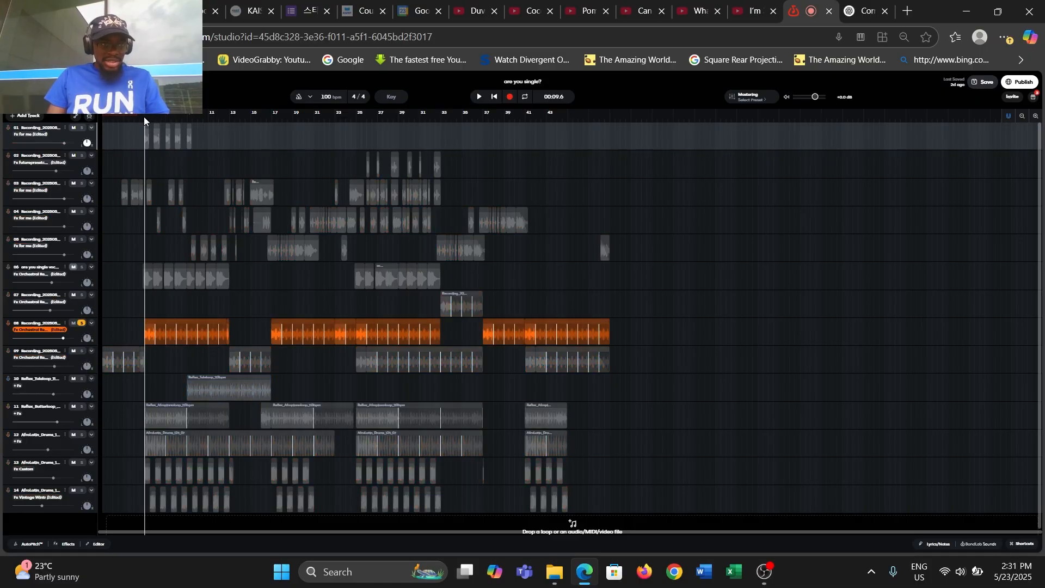
{"action": "key", "text": "space"}
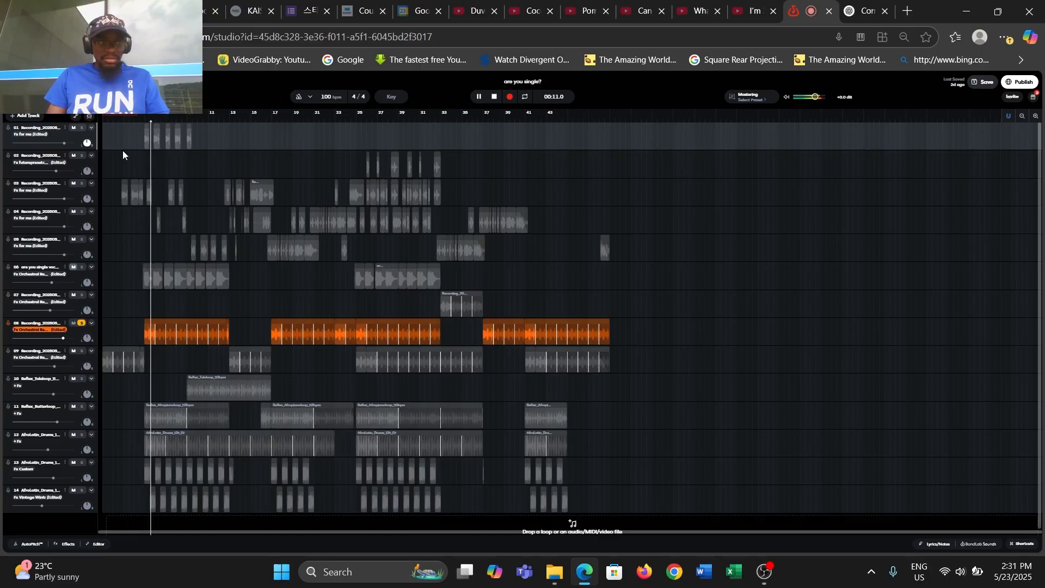
{"action": "left_click_drag", "start_coordinate": [63, 338], "coordinate": [66, 338]}
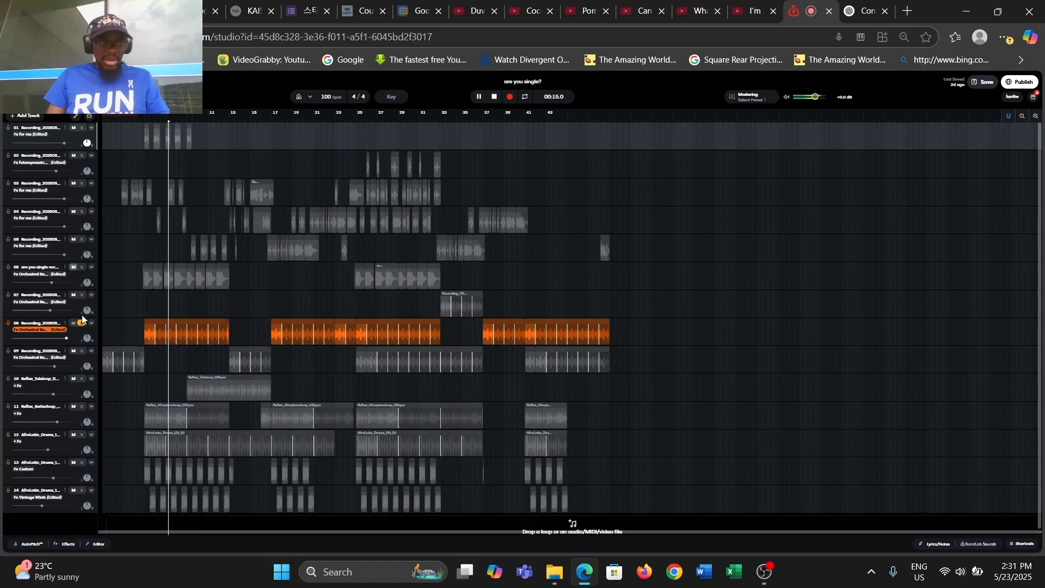
{"action": "key", "text": "space"}
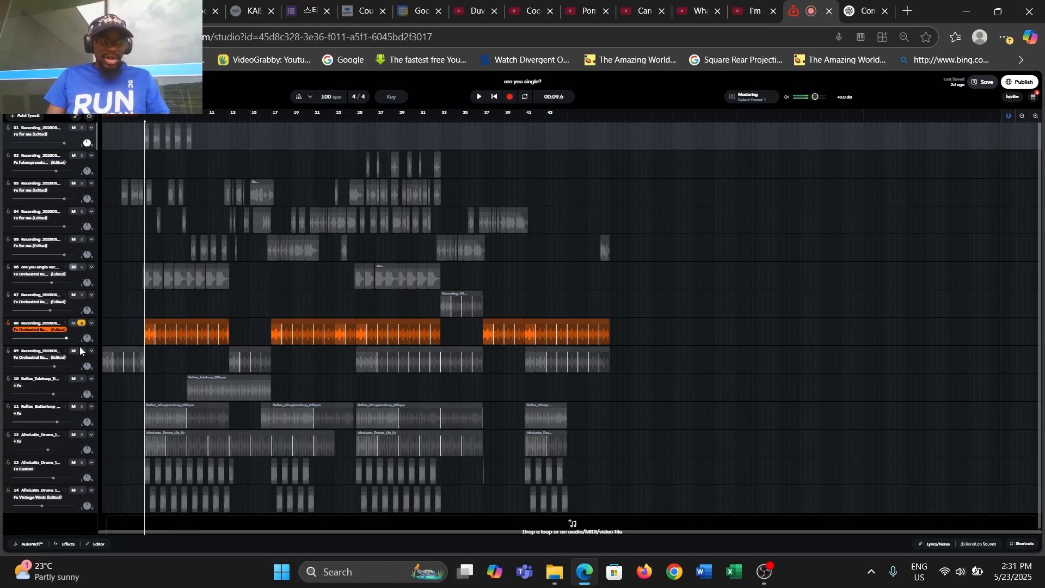
- Add track 09 to the solo and play it together with track 08 from 00:06.0
{"action": "left_click", "coordinate": [81, 351]}
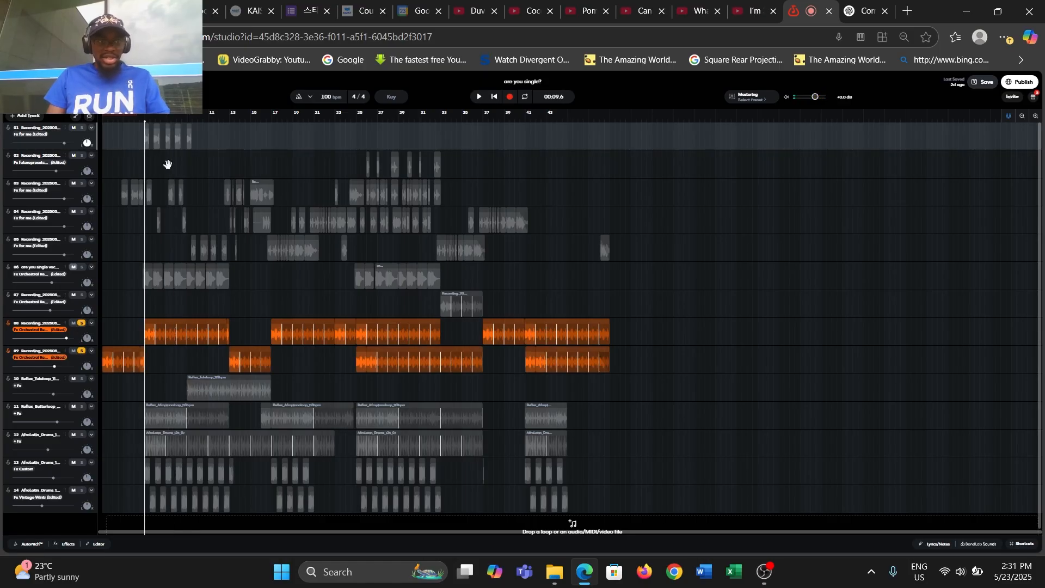
{"action": "left_click", "coordinate": [128, 116]}
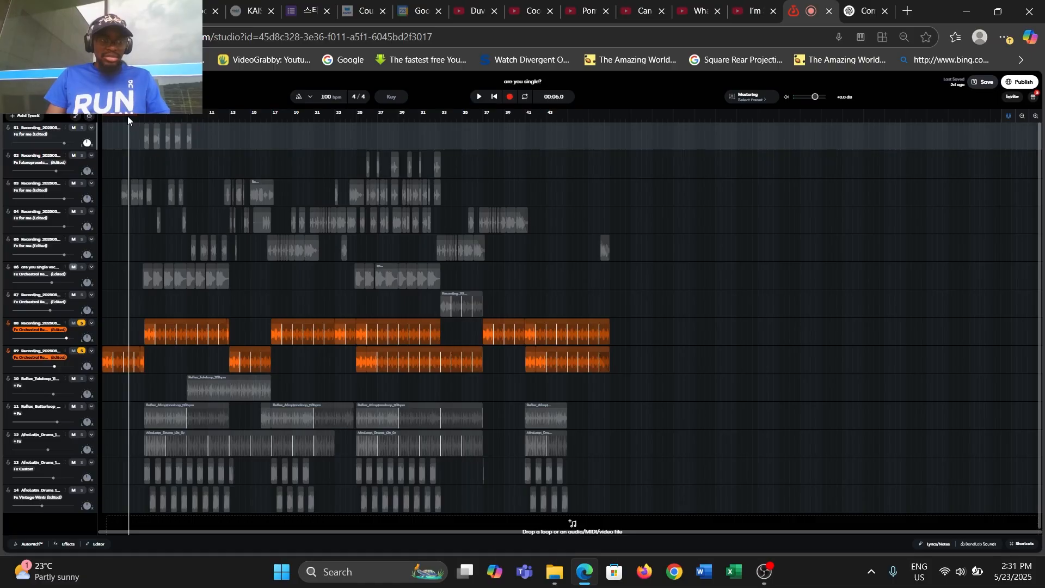
{"action": "key", "text": "space"}
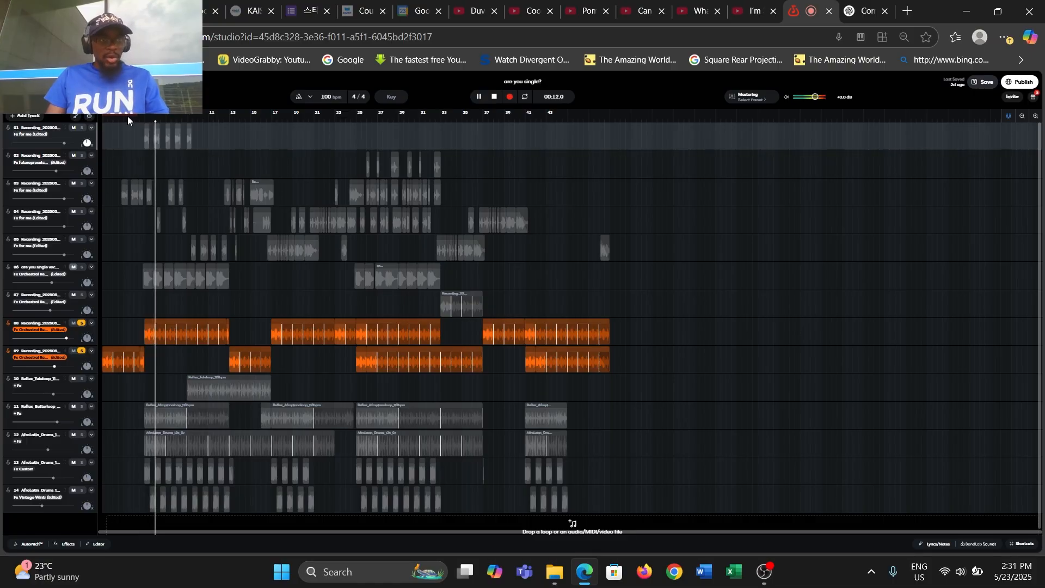
{"action": "key", "text": "space"}
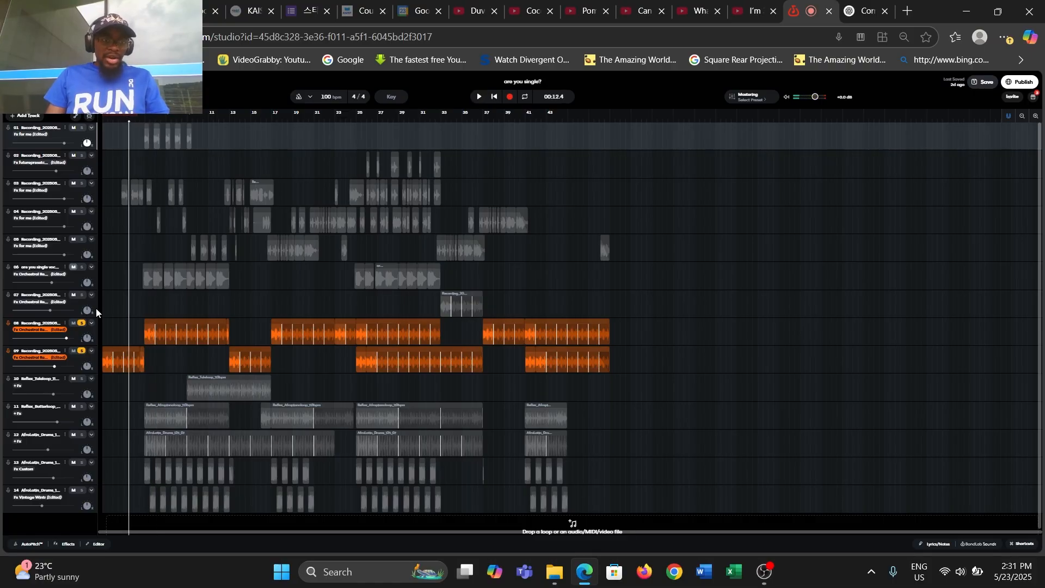
- Solo the five red recording tracks 01 to 05 along with the guitar-loop tracks 08 and 09
{"action": "left_click", "coordinate": [82, 239]}
{"action": "left_click", "coordinate": [81, 212]}
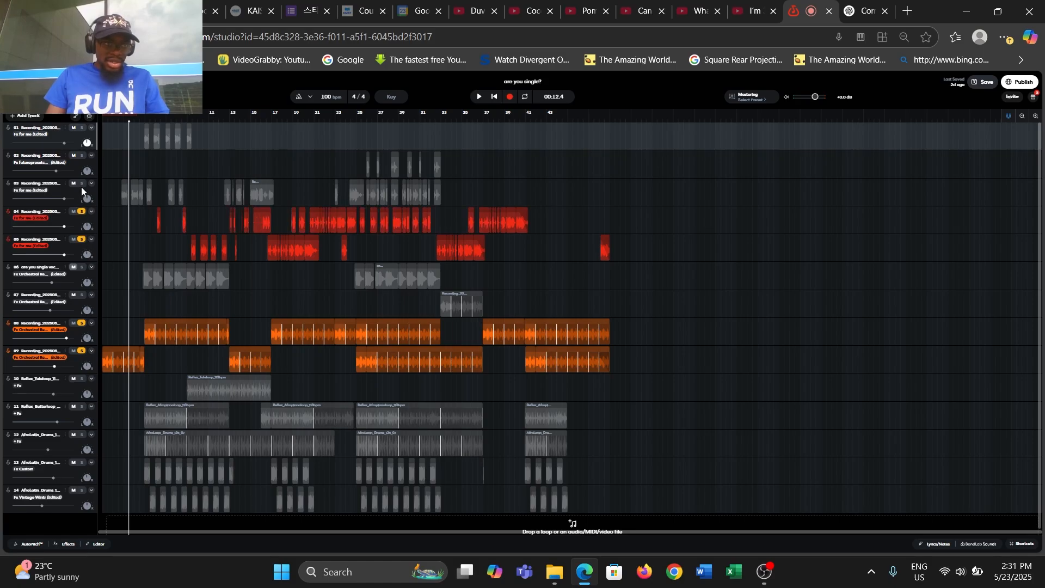
{"action": "left_click", "coordinate": [81, 184]}
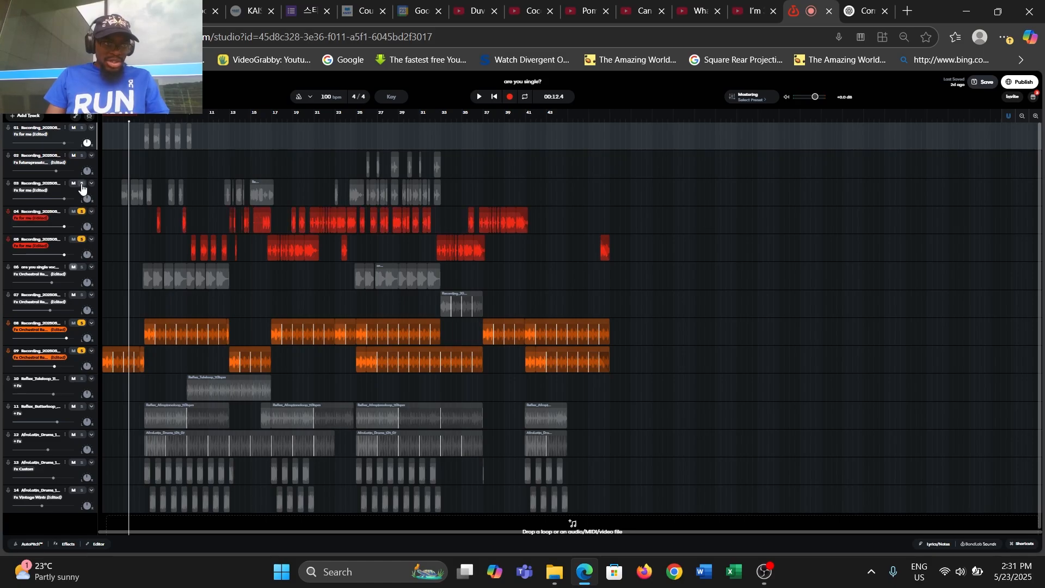
{"action": "left_click", "coordinate": [82, 128]}
{"action": "left_click", "coordinate": [82, 157]}
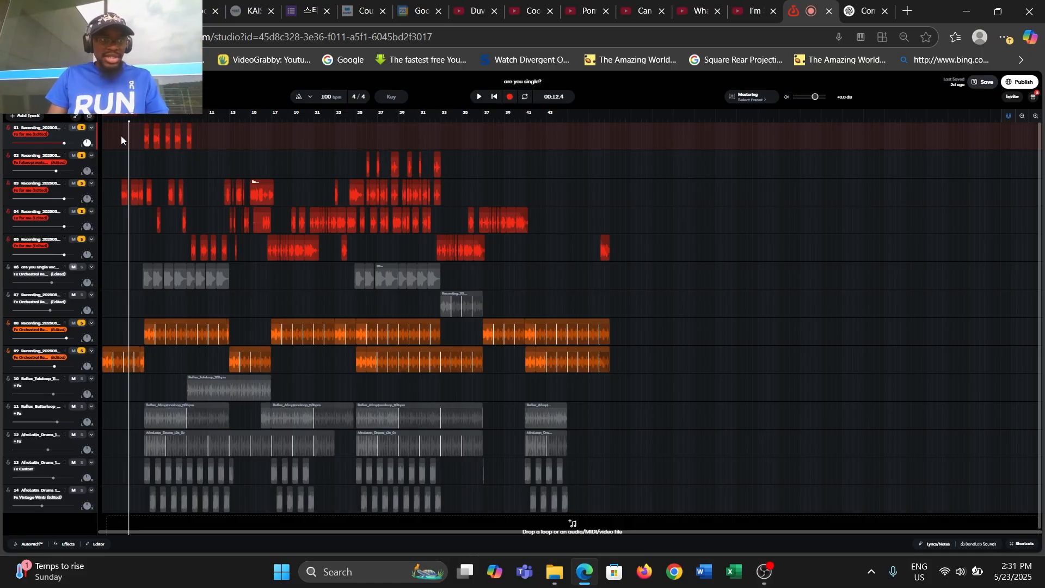
- Play the soloed tracks from 00:03.6 to hear the recordings together, and stop playback
{"action": "mouse_move", "coordinate": [118, 116]}
{"action": "left_mouse_down"}
{"action": "mouse_move", "coordinate": [96, 117]}
{"action": "mouse_move", "coordinate": [116, 122]}
{"action": "left_mouse_up"}
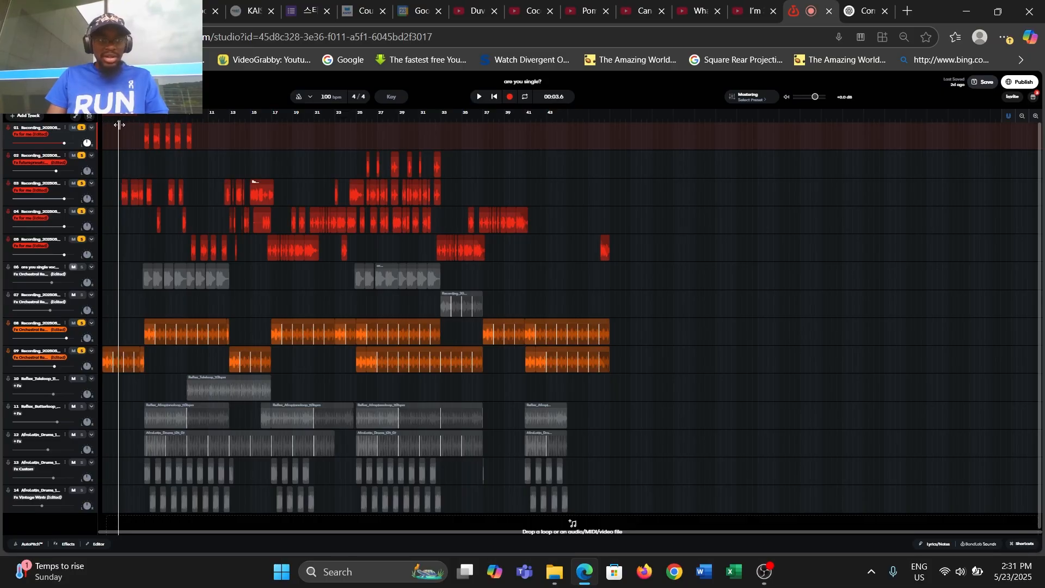
{"action": "key", "text": "space"}
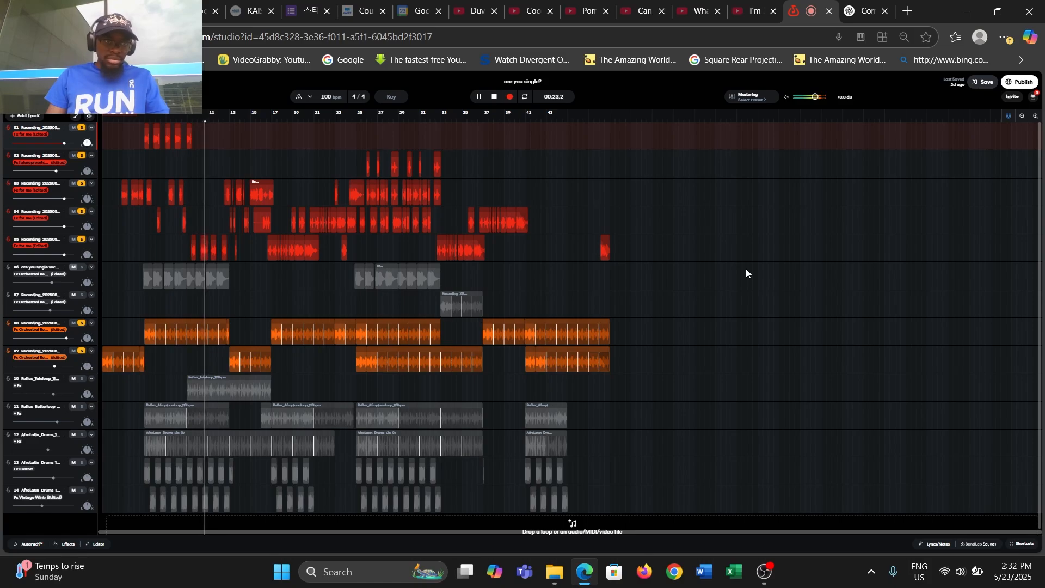
{"action": "key", "text": "space"}
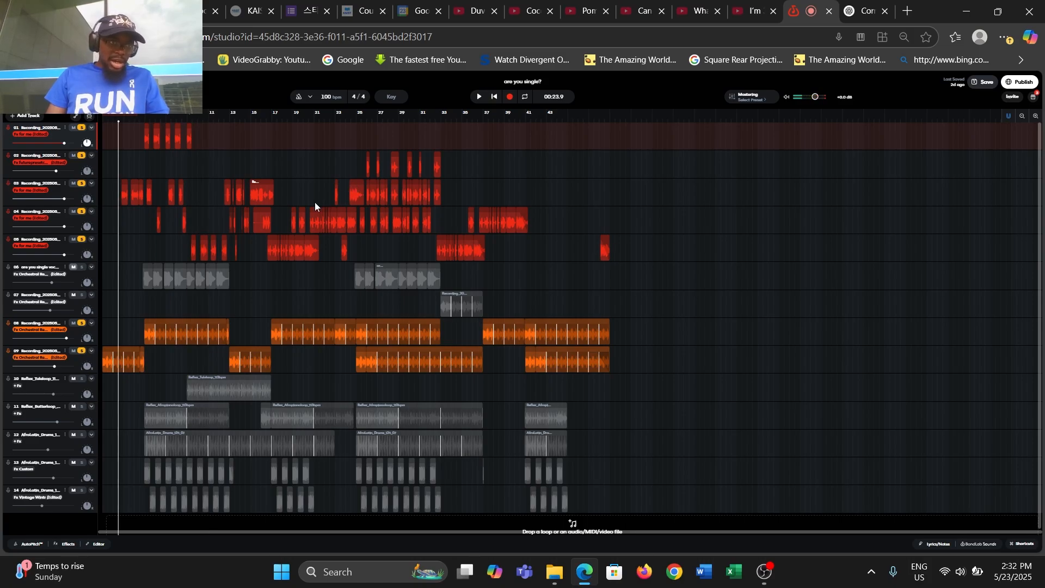
- Open track 03's effects, bypass the whole effect chain, and play the song to hear the dry recording
{"action": "left_click", "coordinate": [54, 188]}
{"action": "left_click", "coordinate": [43, 190]}
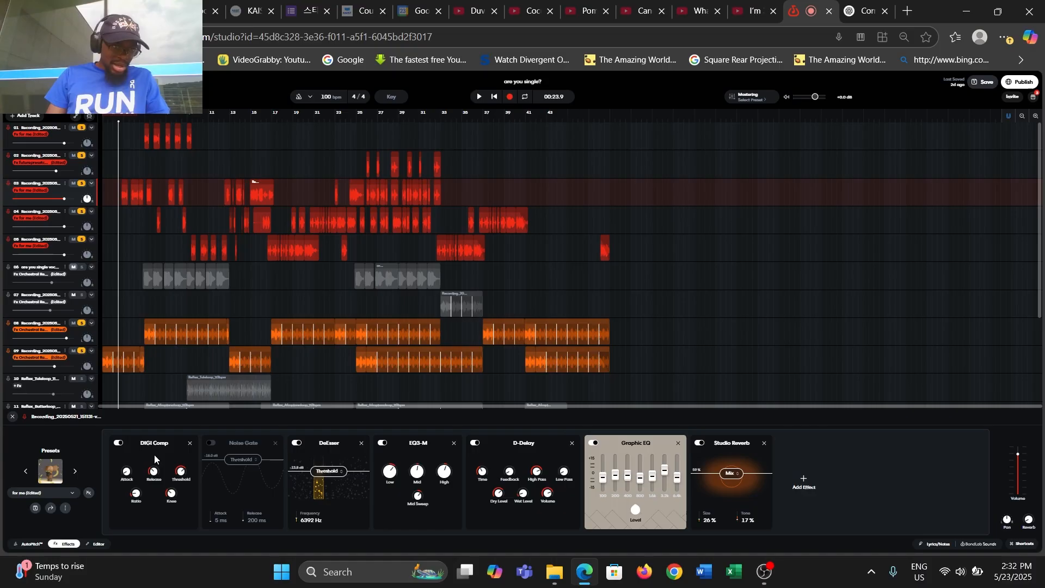
{"action": "left_click", "coordinate": [89, 493]}
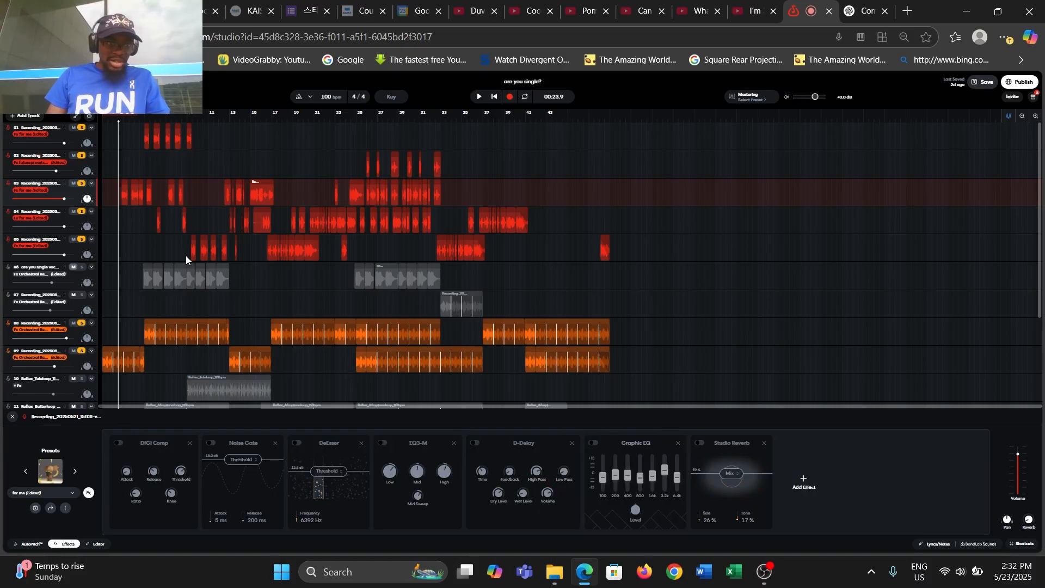
{"action": "key", "text": "space"}
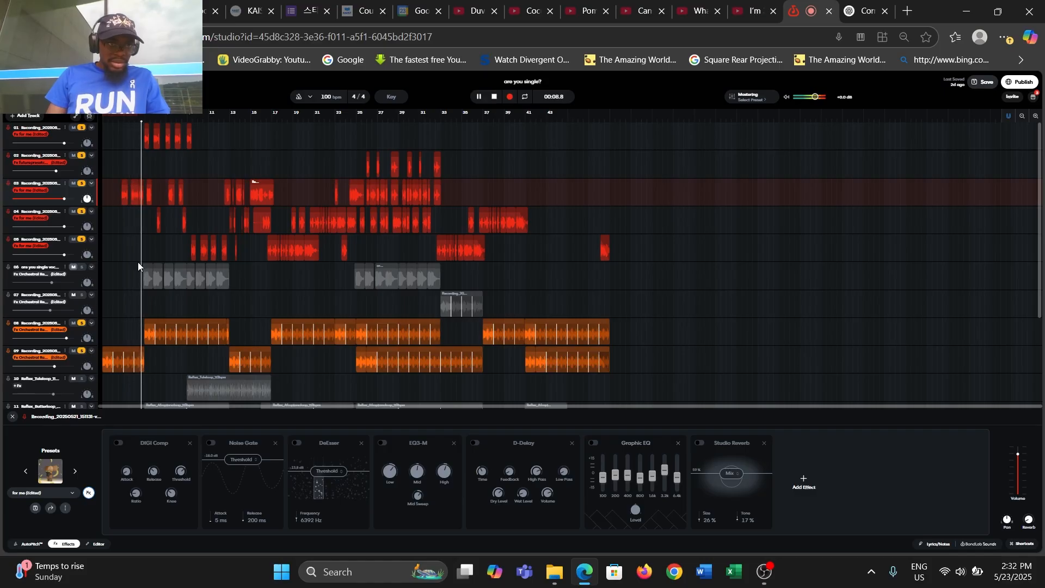
{"action": "key", "text": "space"}
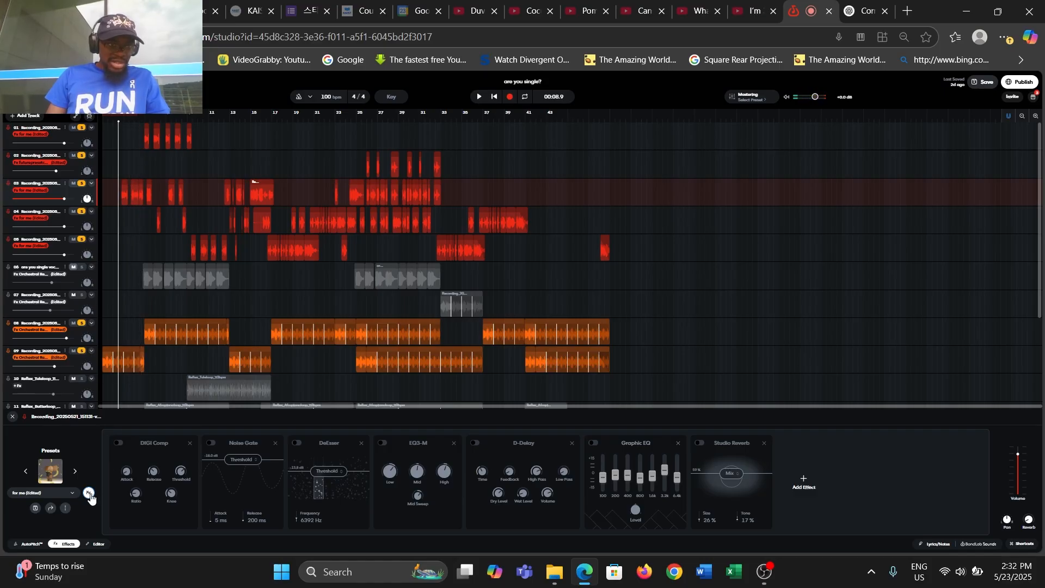
- Re-enable track 03's whole effect chain, play the song to compare the sound, and close the effects
{"action": "left_click", "coordinate": [89, 493]}
{"action": "key", "text": "space"}
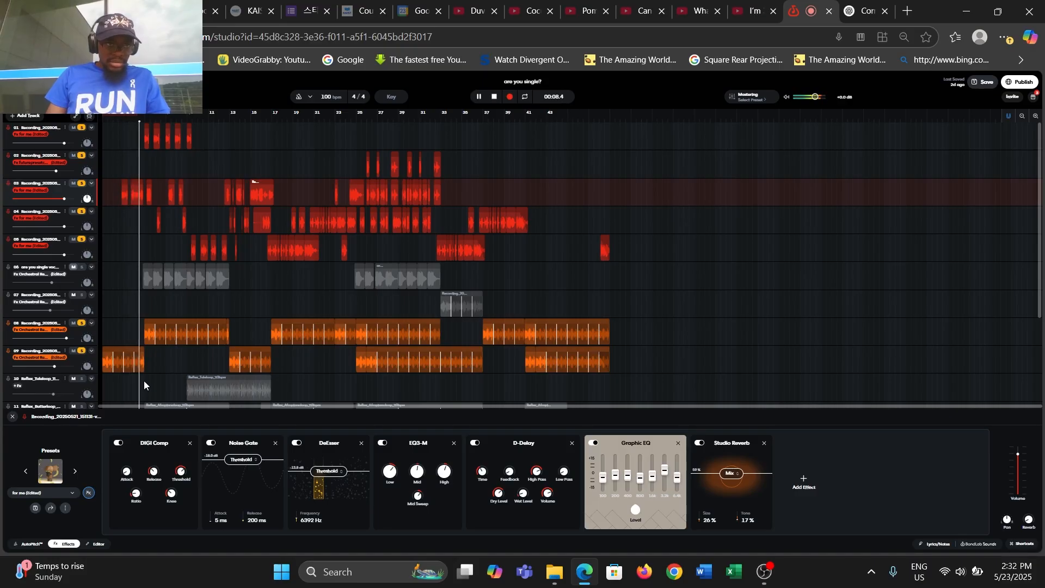
{"action": "key", "text": "space"}
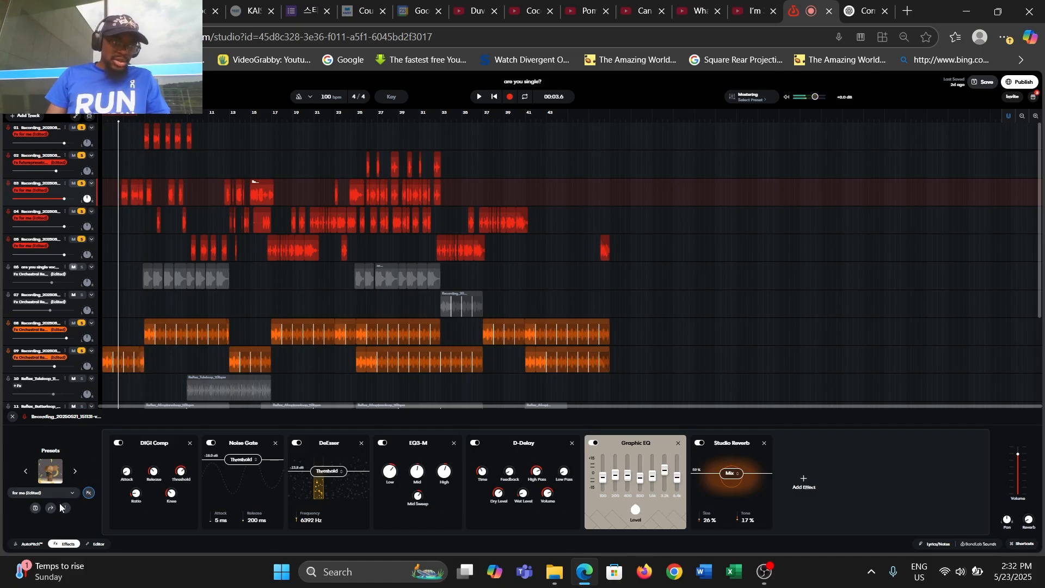
{"action": "left_click", "coordinate": [11, 421]}
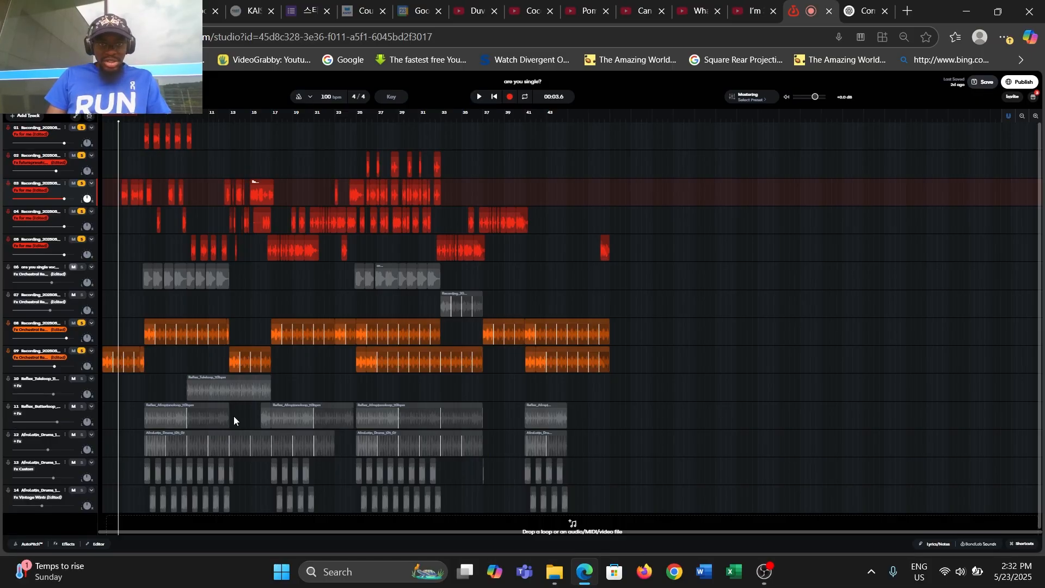
- Move the playhead to 01:15.6 and turn off solo on tracks 01 to 05
{"action": "left_click", "coordinate": [435, 117]}
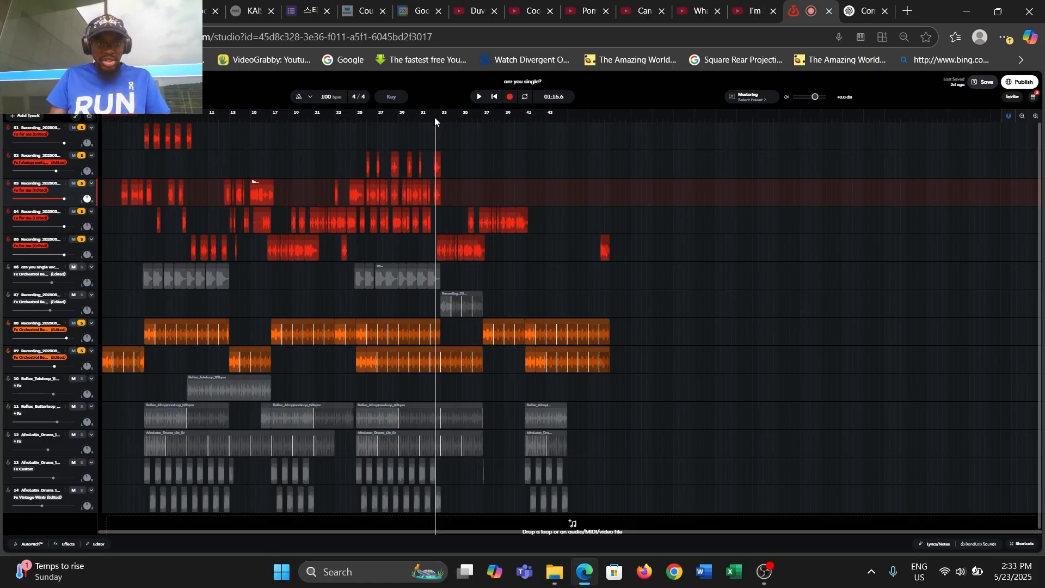
{"action": "left_click", "coordinate": [81, 240]}
{"action": "left_click", "coordinate": [82, 212]}
{"action": "left_click", "coordinate": [82, 184]}
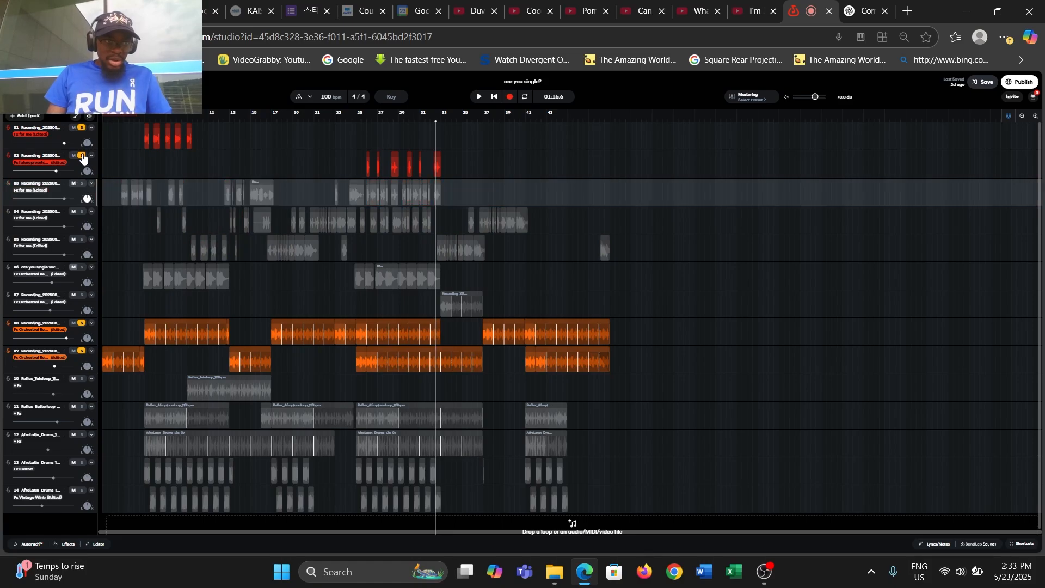
{"action": "left_click", "coordinate": [81, 158]}
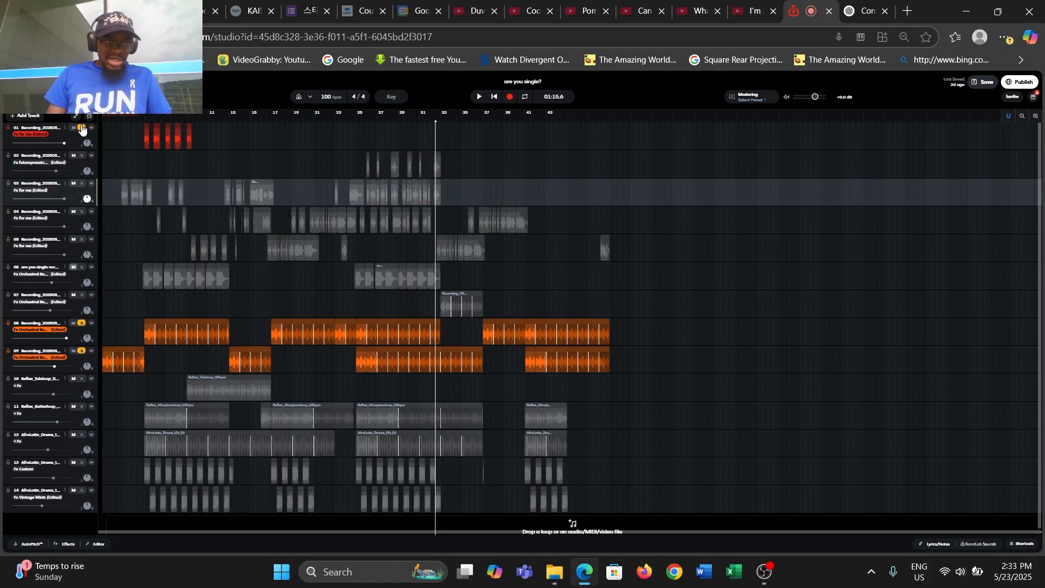
{"action": "left_click", "coordinate": [82, 129]}
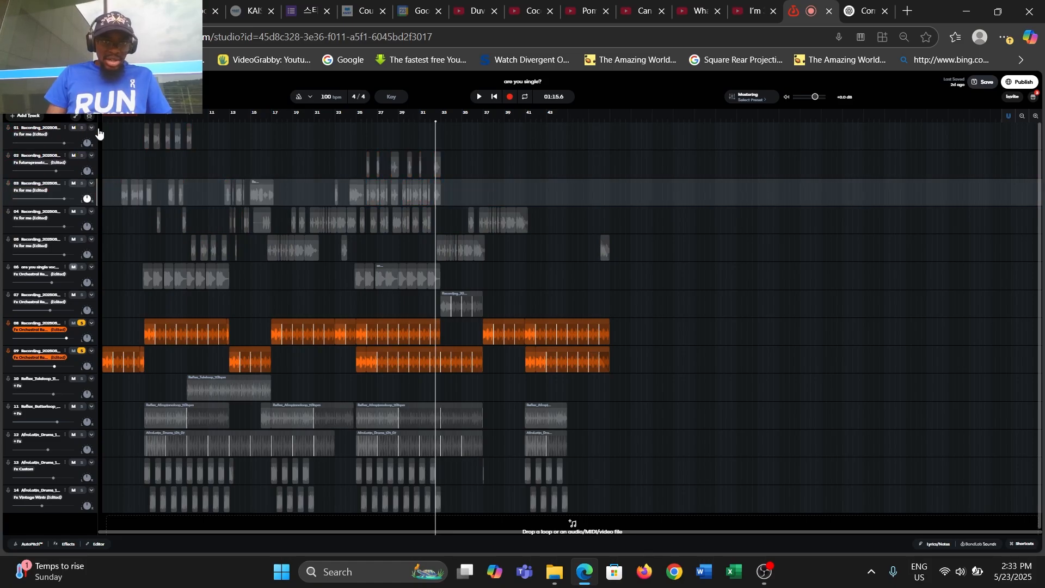
- Play soloed tracks 08 and 09 from 00:54.0, stop playback, and move the playhead to 01:15.6
{"action": "left_click", "coordinate": [341, 113]}
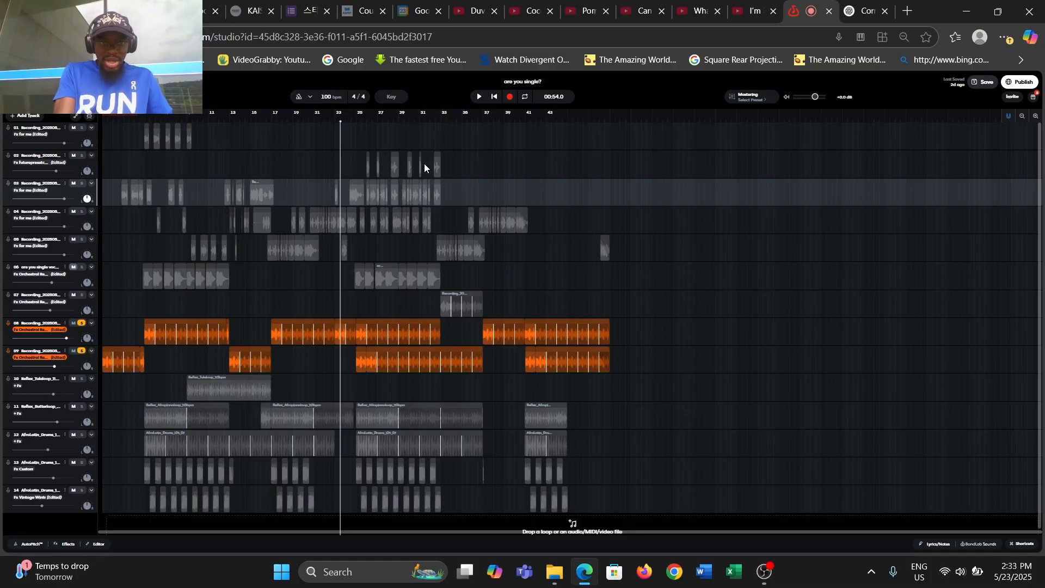
{"action": "key", "text": "space"}
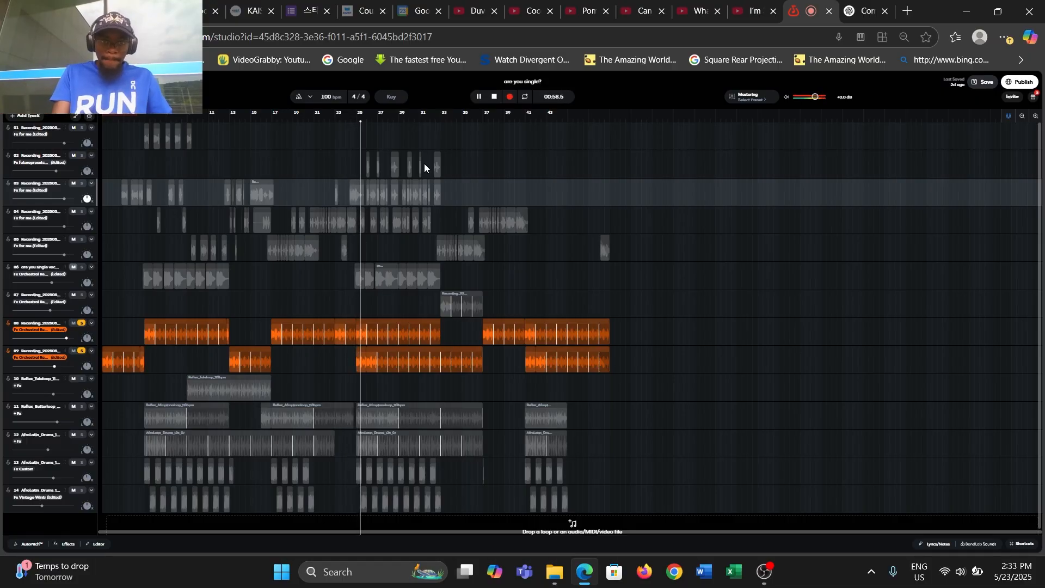
{"action": "key", "text": "space"}
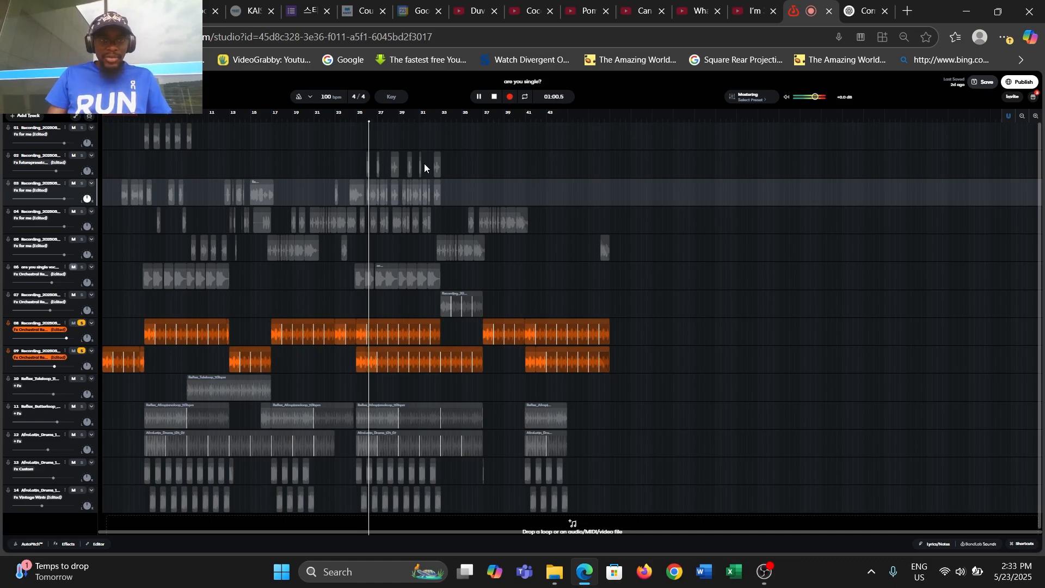
{"action": "left_click", "coordinate": [435, 117]}
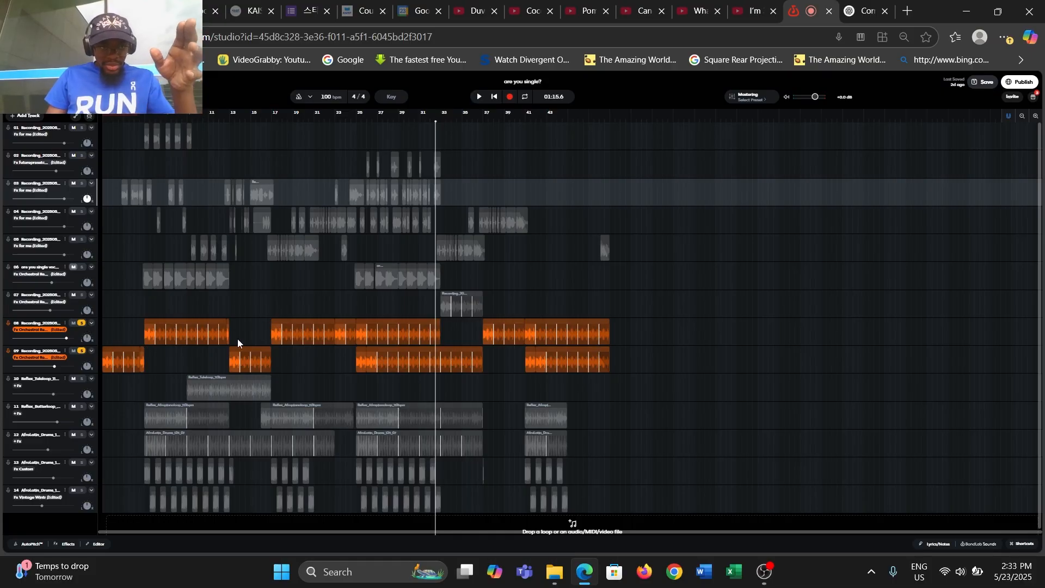
- Play soloed tracks 08 and 09 from 00:28.8 to hear track 09's section, and stop playback
{"action": "left_click", "coordinate": [228, 116]}
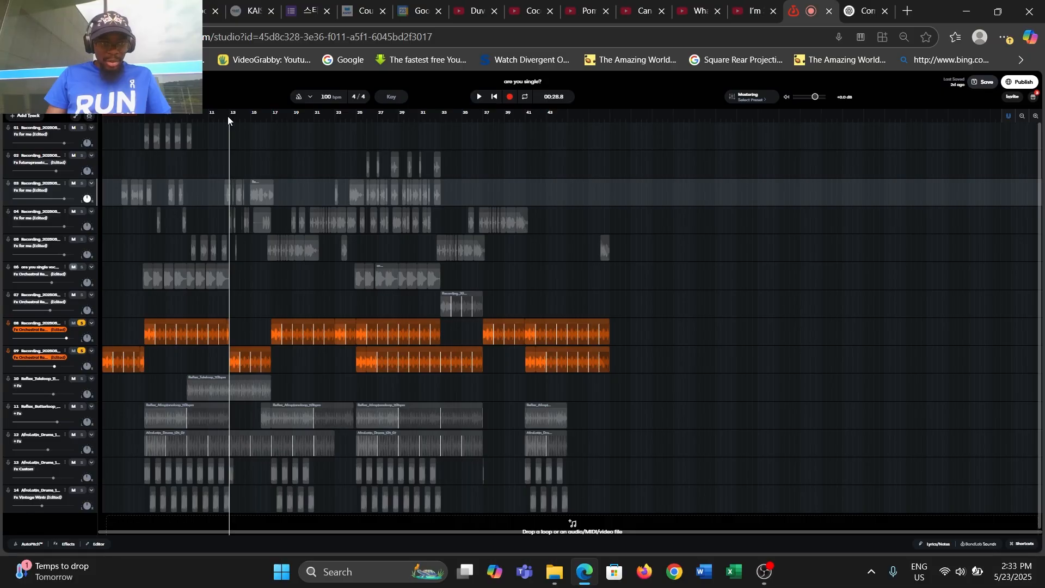
{"action": "key", "text": "space"}
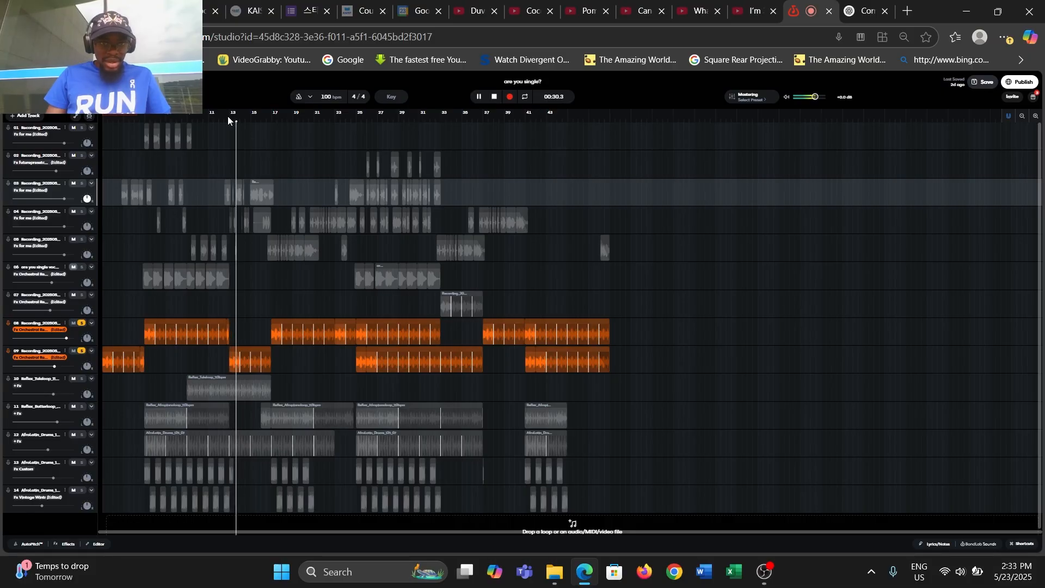
{"action": "key", "text": "space"}
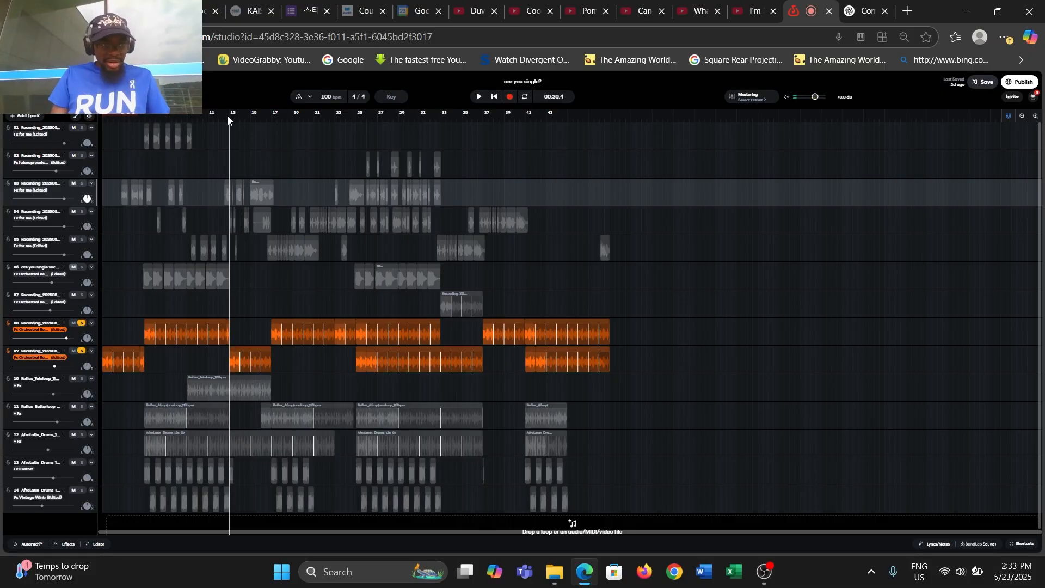
- Swap the solo from tracks 08 and 09 to track 07, play it from just before its clip, and stop
{"action": "left_click", "coordinate": [82, 324]}
{"action": "left_click", "coordinate": [82, 351]}
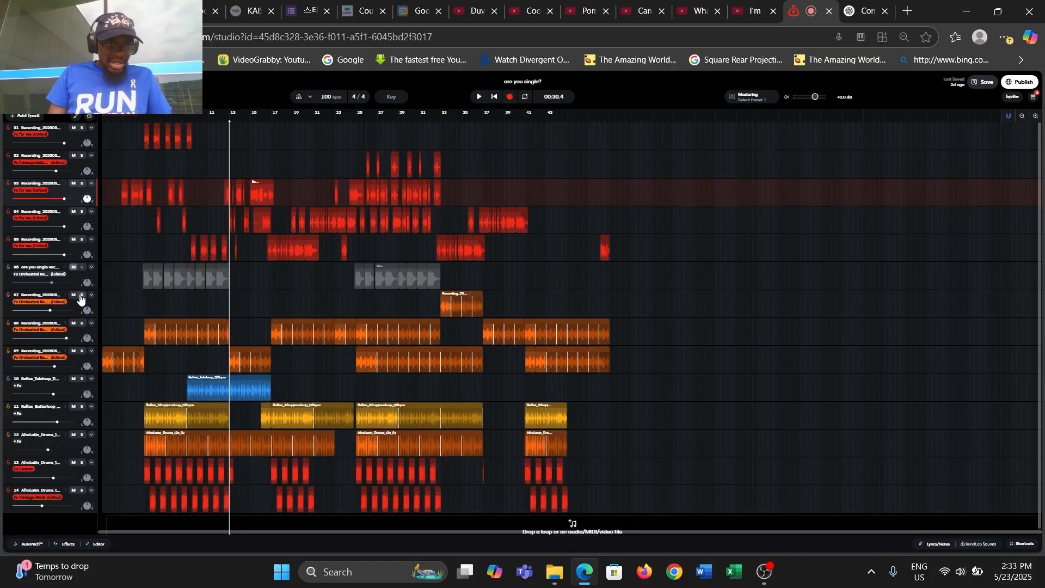
{"action": "left_click", "coordinate": [81, 295]}
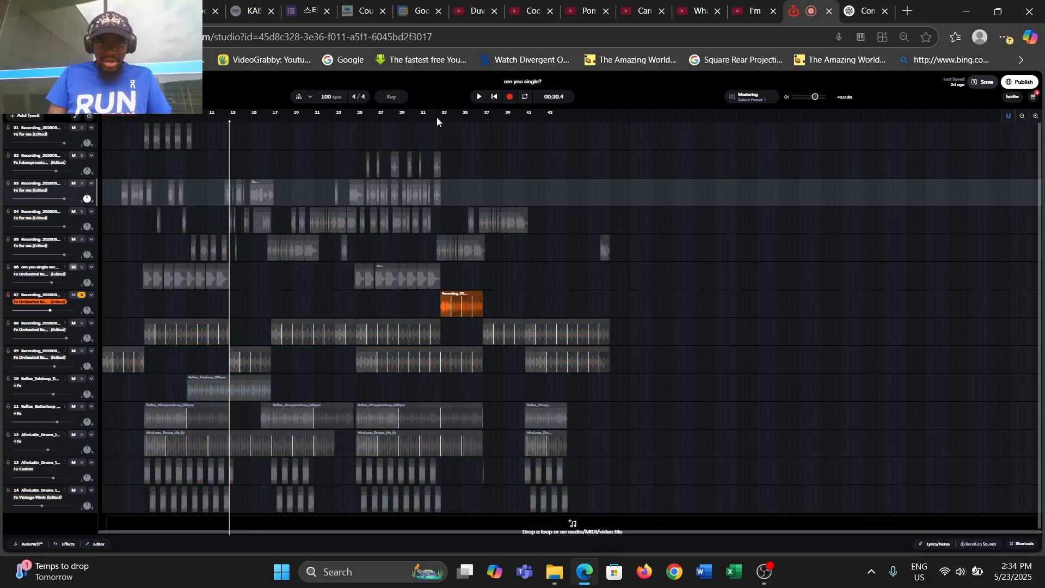
{"action": "left_click", "coordinate": [436, 116]}
{"action": "key", "text": "space"}
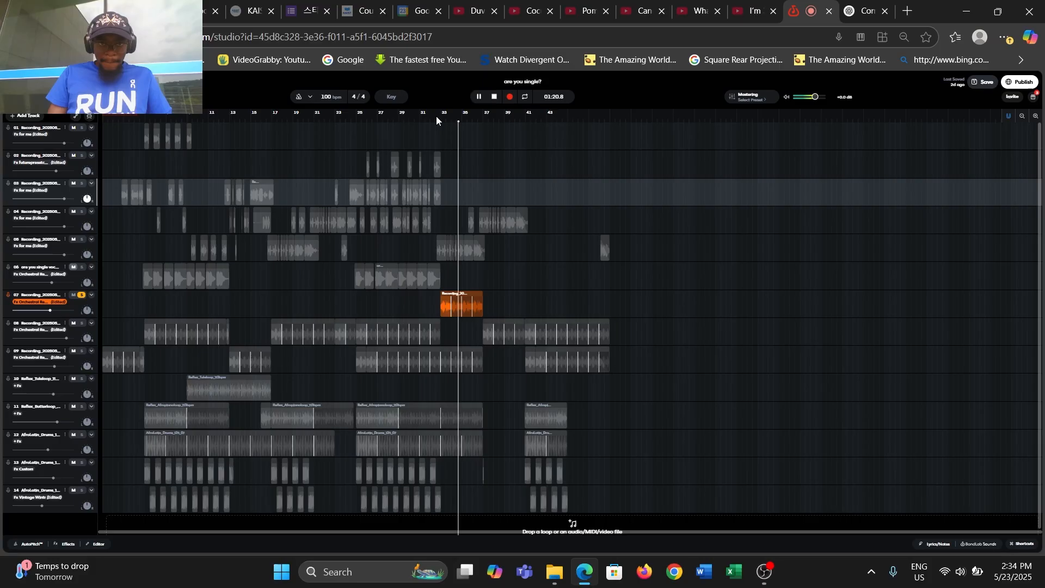
{"action": "key", "text": "space"}
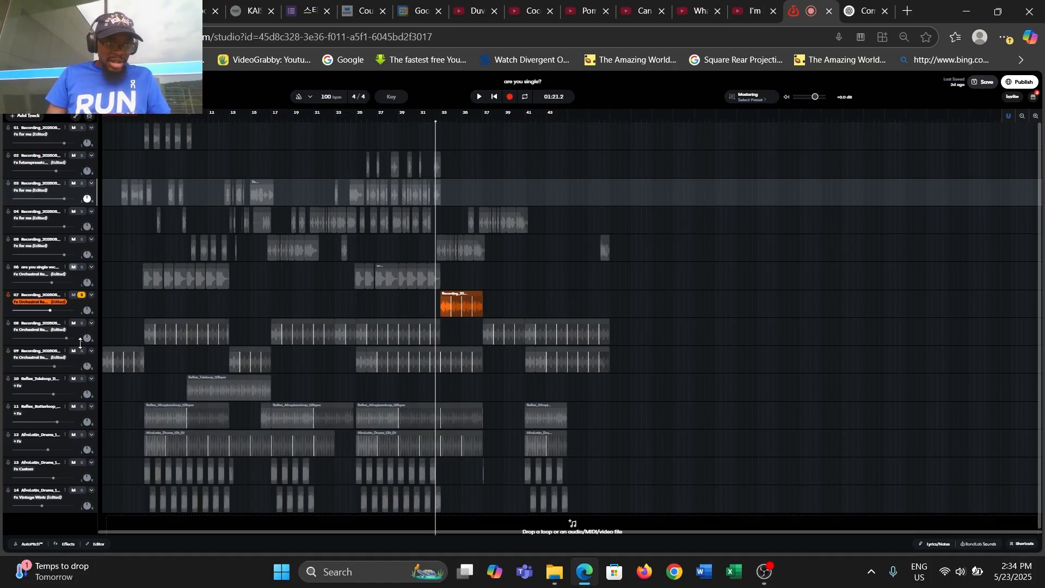
- Solo tracks 08 and 09 alongside 07, play from 01:10.8 while raising track 07's volume slightly, and stop playback
{"action": "left_click", "coordinate": [82, 323]}
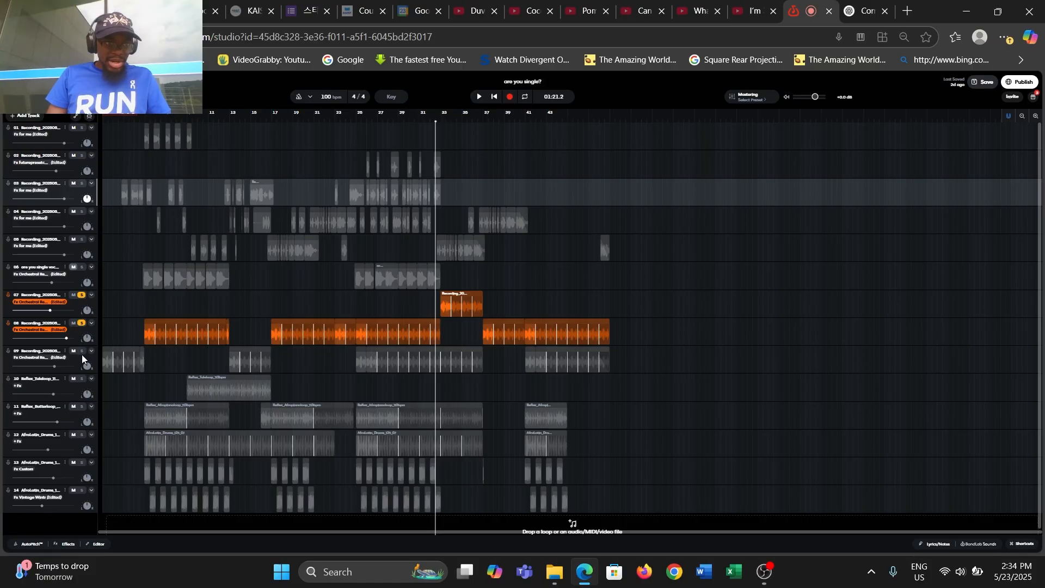
{"action": "left_click", "coordinate": [82, 351]}
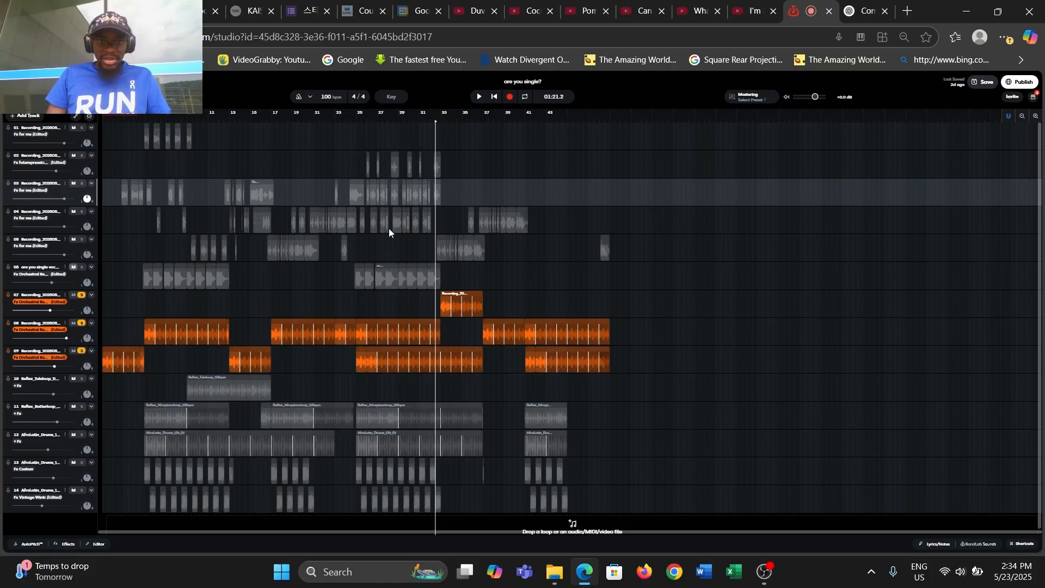
{"action": "left_click", "coordinate": [416, 117]}
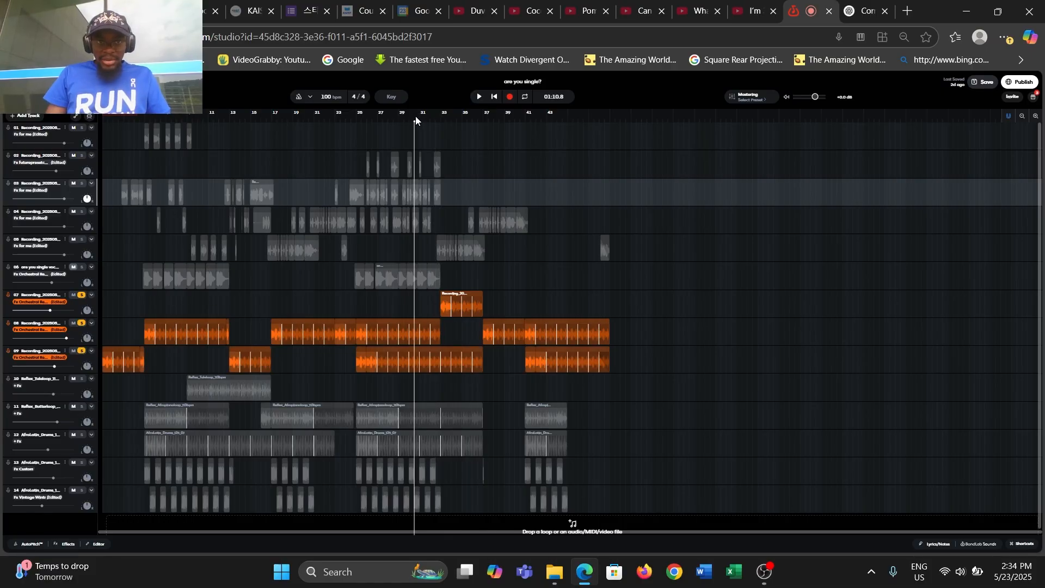
{"action": "key", "text": "space"}
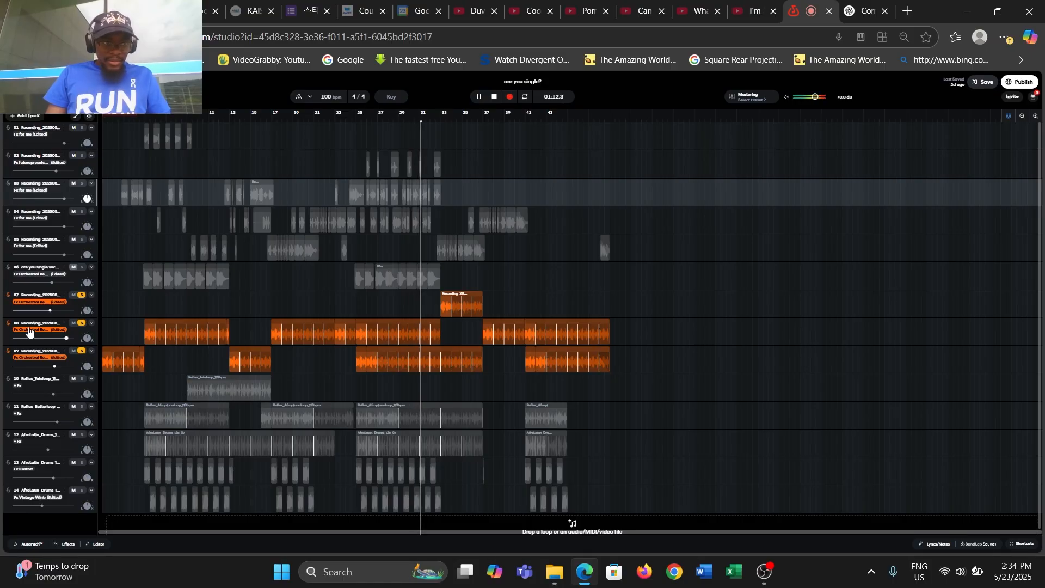
{"action": "left_click_drag", "start_coordinate": [50, 310], "coordinate": [53, 310]}
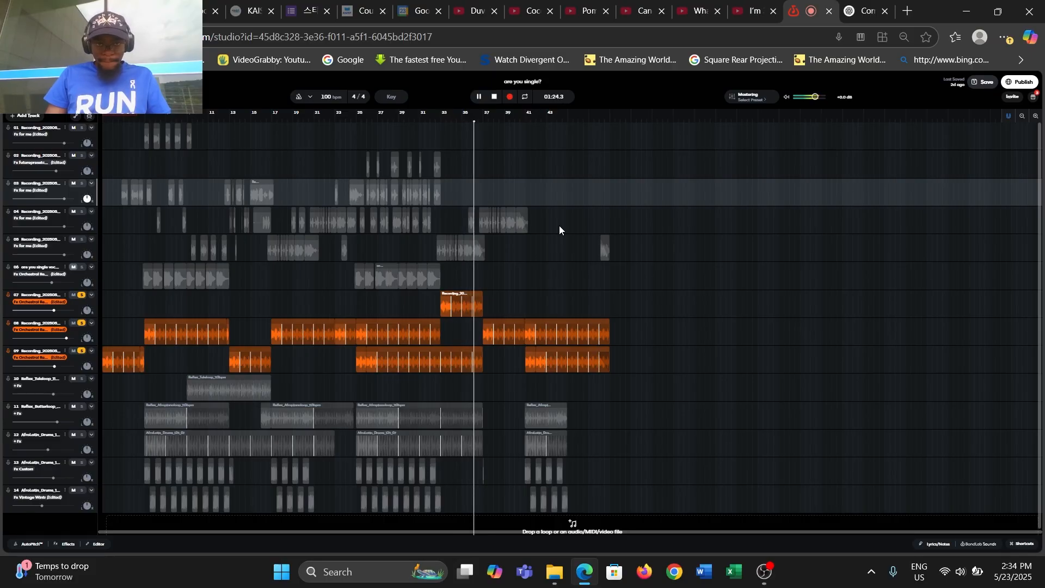
{"action": "key", "text": "space"}
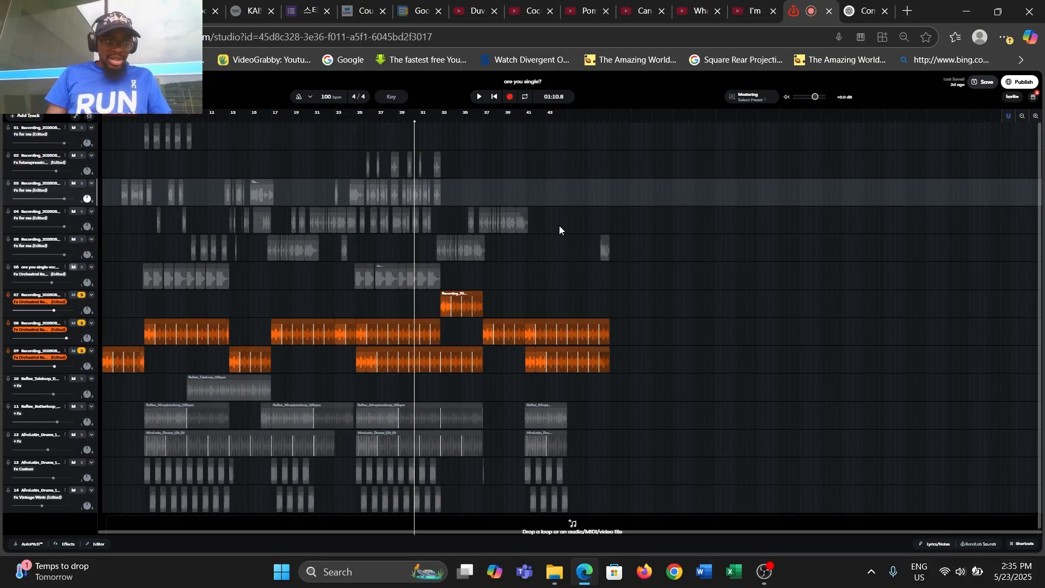
- Turn off solo on tracks 07 to 09 and leave only the AfroLatin drum track 12 soloed
{"action": "left_click", "coordinate": [80, 351]}
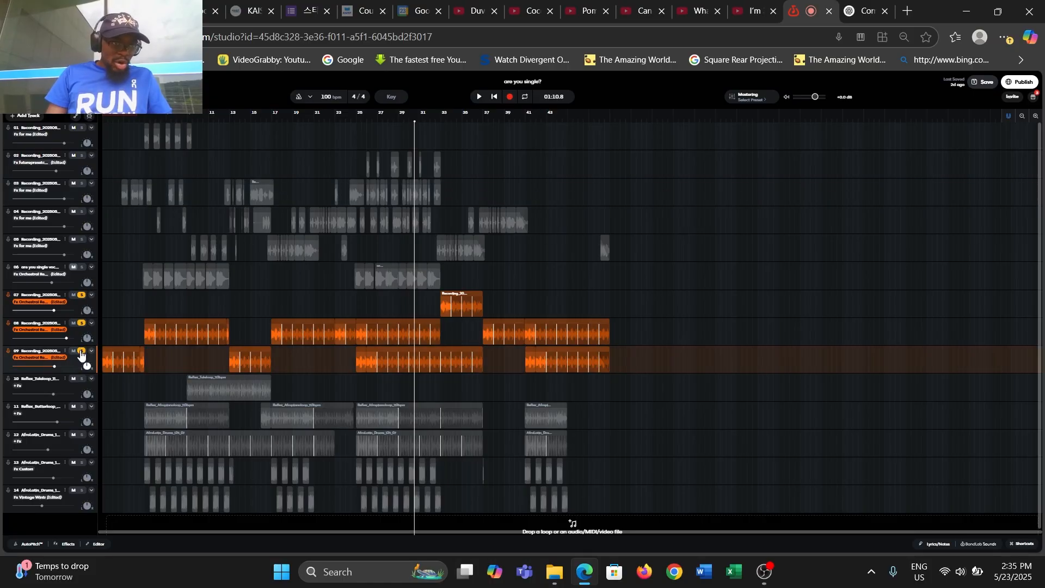
{"action": "left_click", "coordinate": [81, 323]}
{"action": "left_click", "coordinate": [81, 297]}
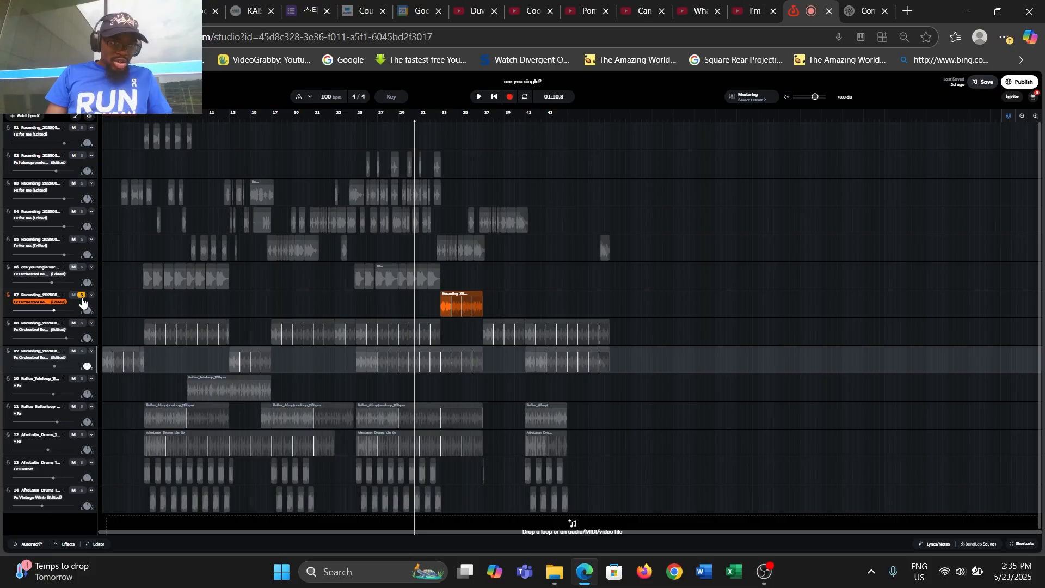
{"action": "left_click", "coordinate": [82, 380]}
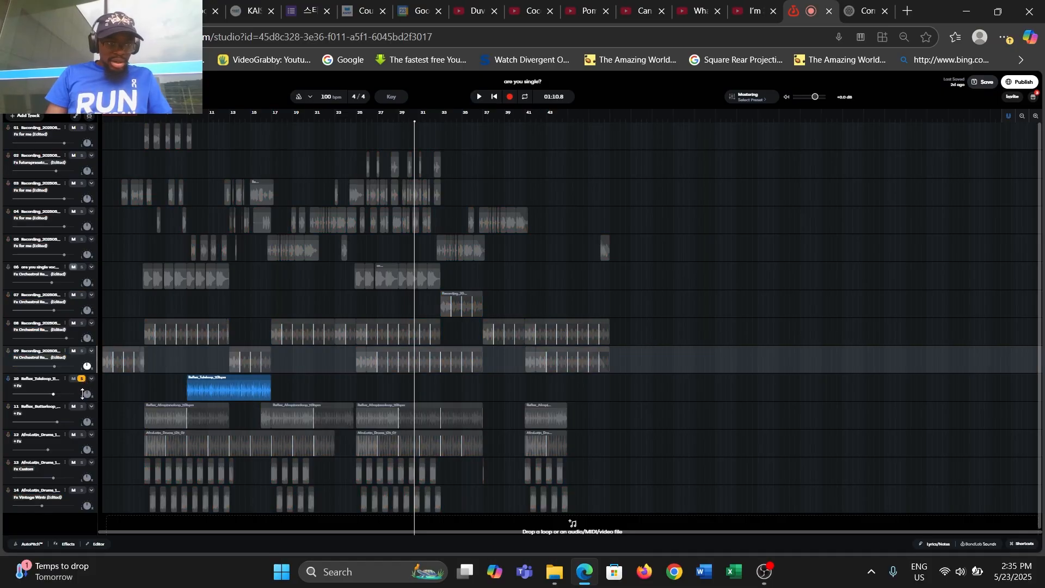
{"action": "left_click", "coordinate": [81, 407]}
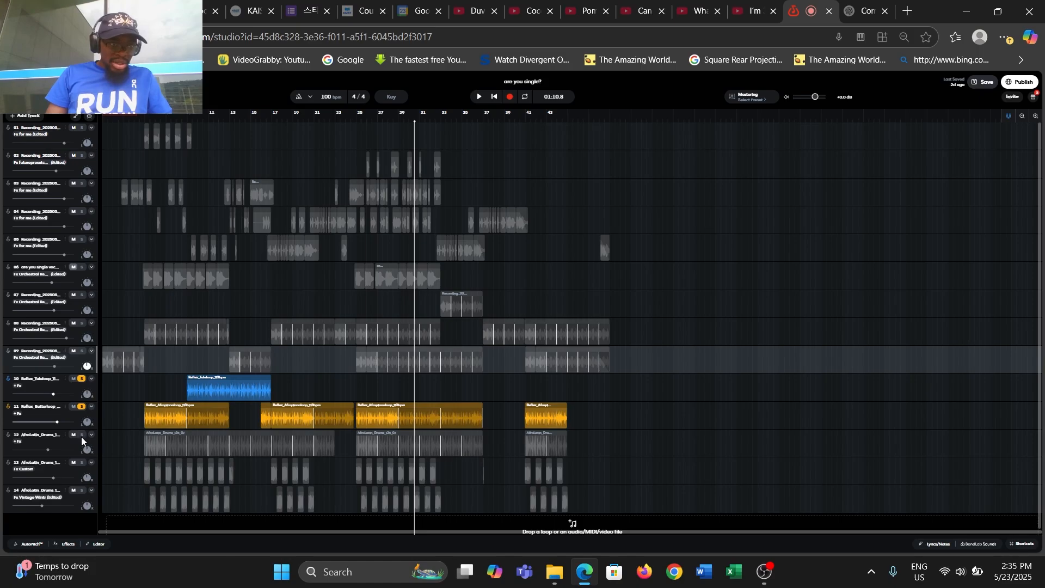
{"action": "left_click", "coordinate": [81, 435]}
{"action": "left_click", "coordinate": [82, 407]}
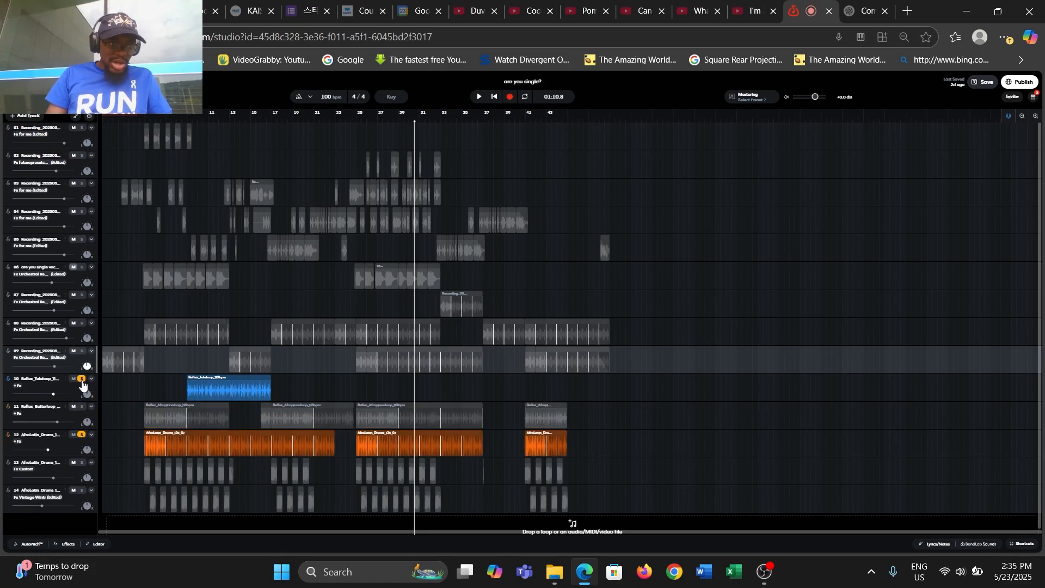
{"action": "left_click", "coordinate": [81, 380]}
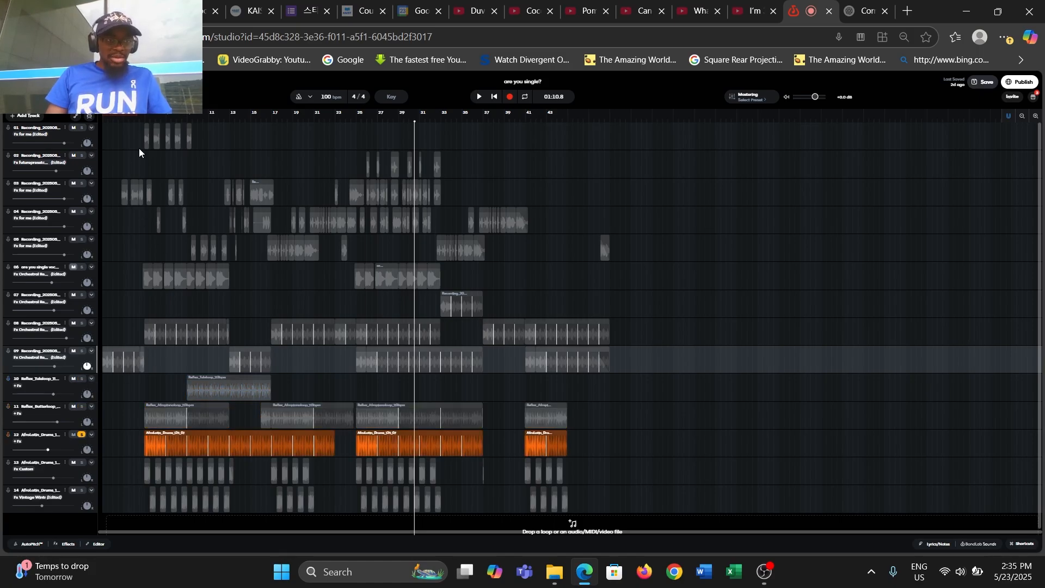
- Move the playhead to 00:08.4, play the soloed drum track 12, and stop playback
{"action": "left_click", "coordinate": [129, 116]}
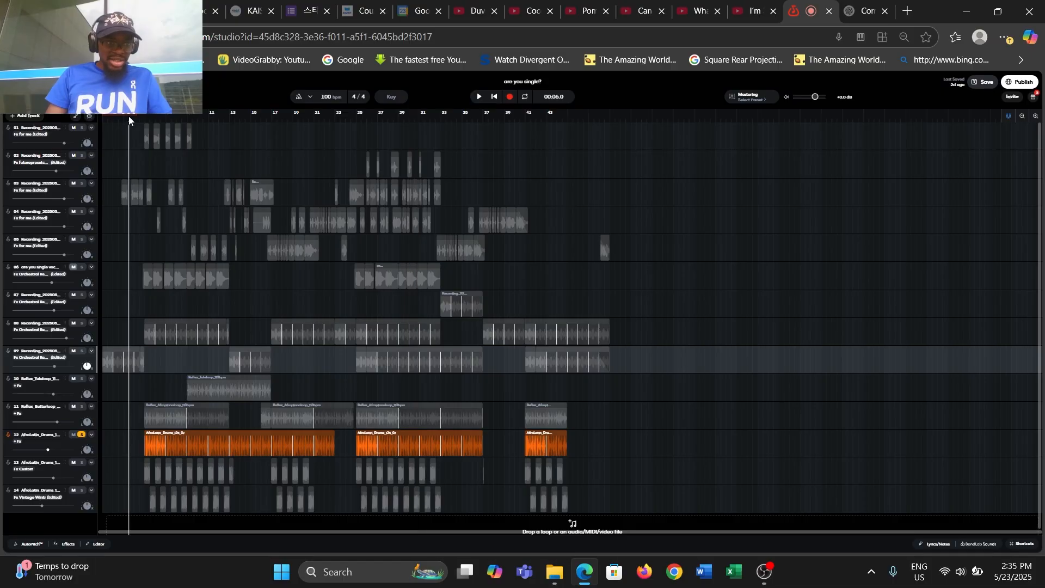
{"action": "left_click", "coordinate": [135, 116]}
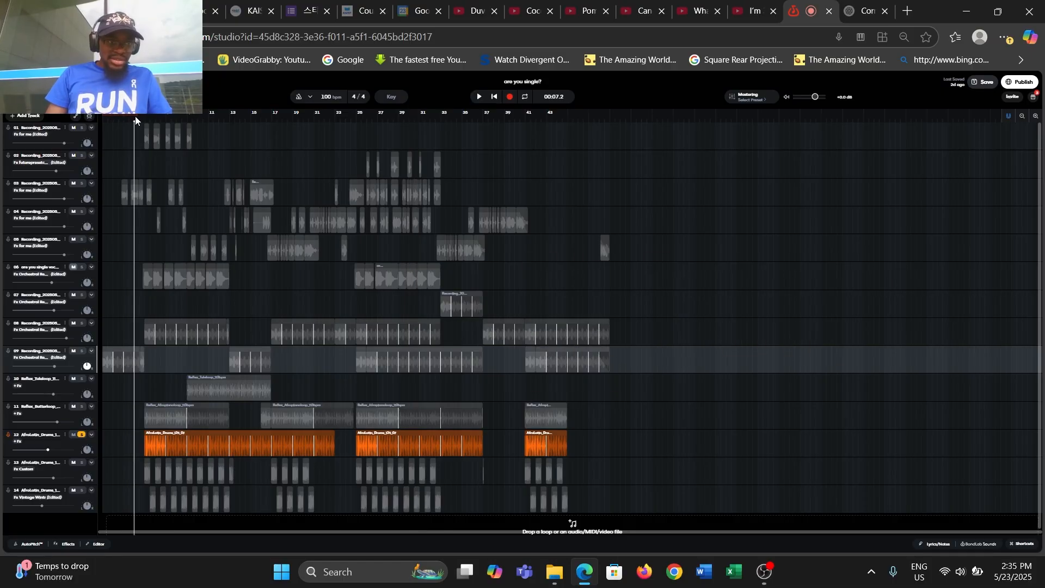
{"action": "left_click_drag", "start_coordinate": [135, 117], "coordinate": [140, 118]}
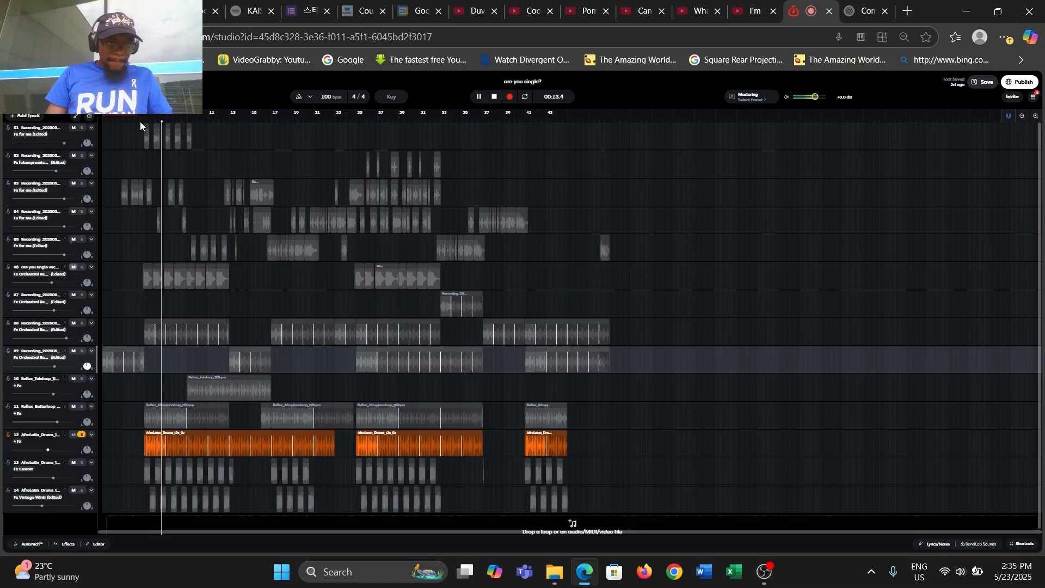
{"action": "key", "text": "space"}
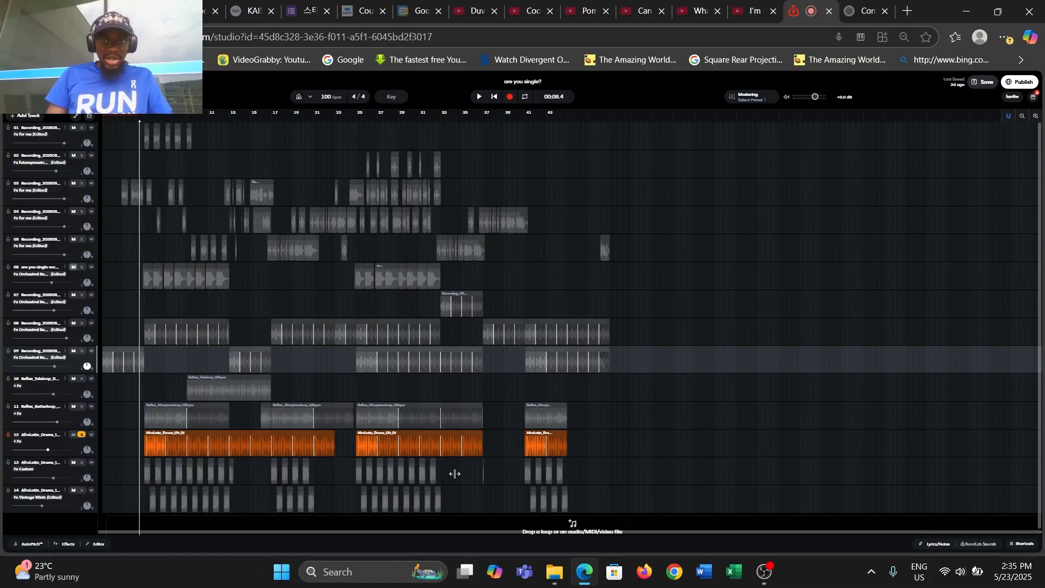
- Show the BandLab Sounds pack library, close it, and replay the soloed drum track 12 from 00:08.4 briefly
{"action": "left_click", "coordinate": [974, 543]}
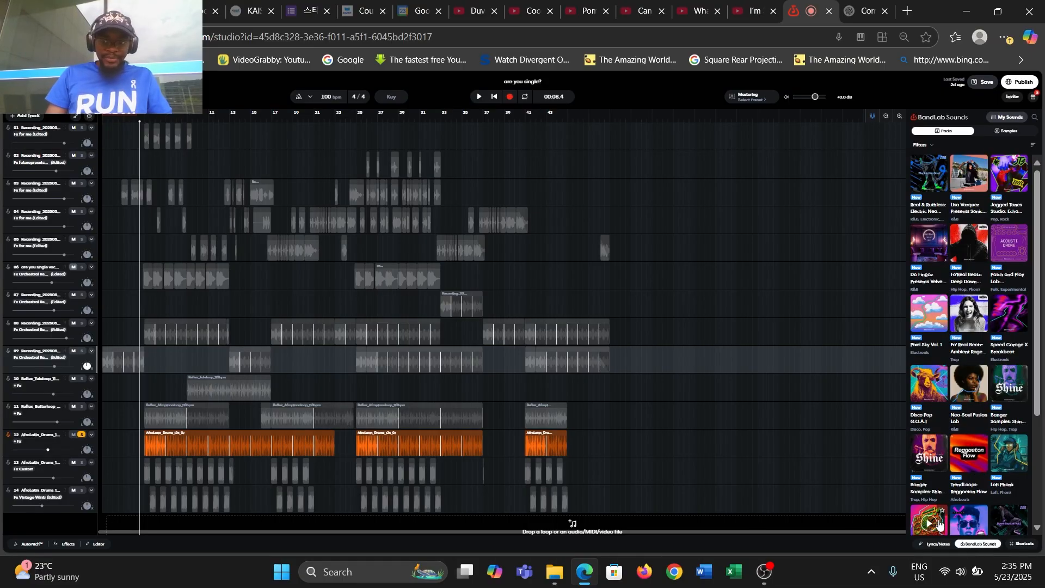
{"action": "left_click", "coordinate": [975, 543]}
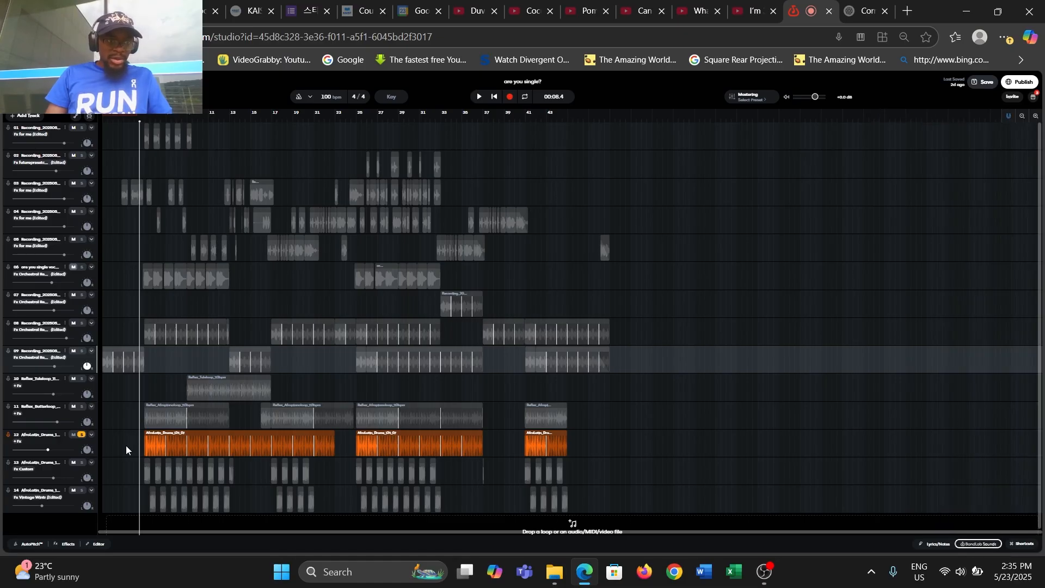
{"action": "key", "text": "space"}
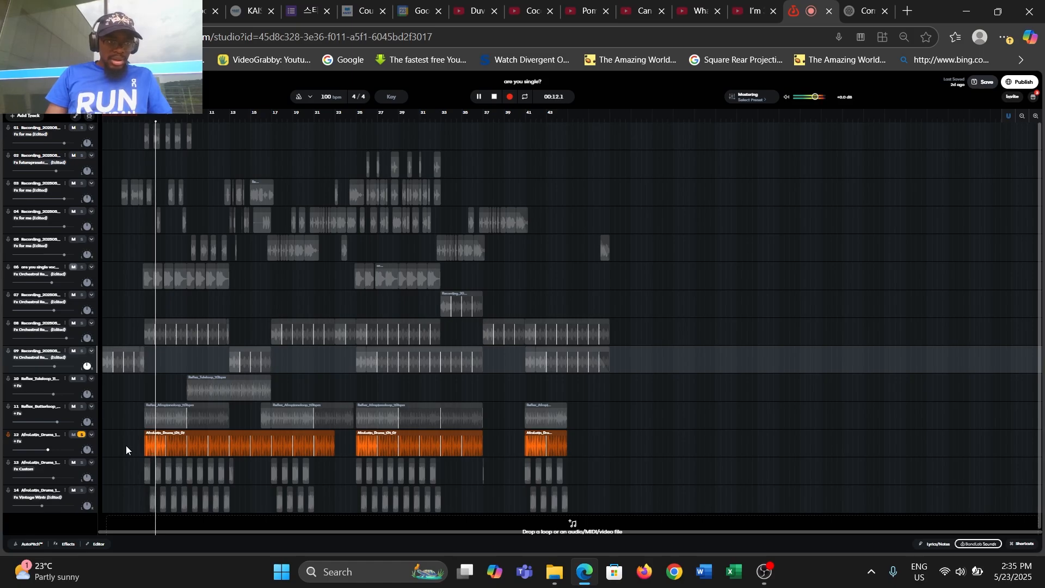
{"action": "key", "text": "space"}
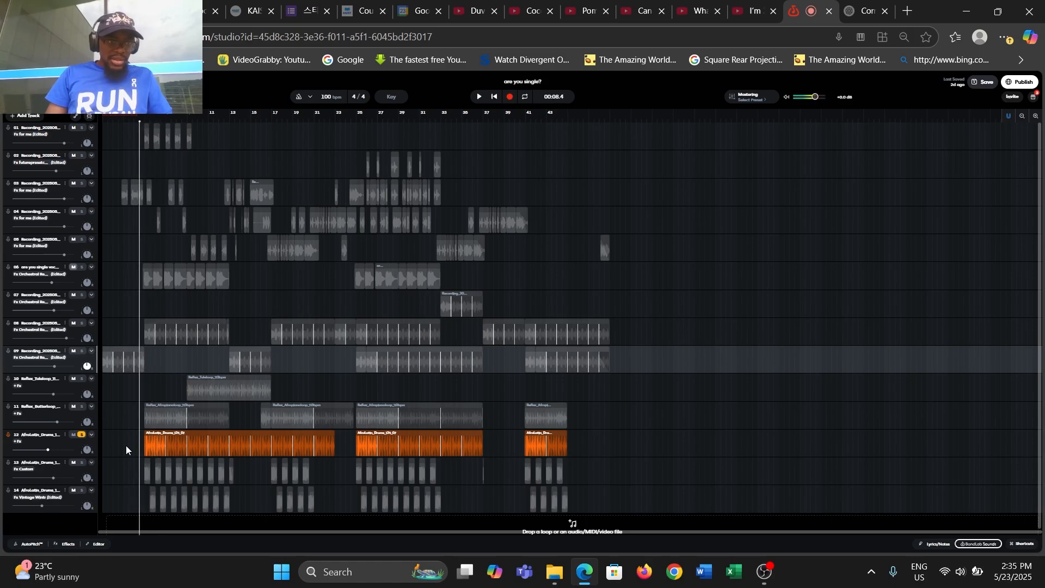
- Switch the solo from drum track 12 to track 11, play its loop from 00:08.4, and stop playback
{"action": "left_click", "coordinate": [81, 407]}
{"action": "left_click", "coordinate": [81, 435]}
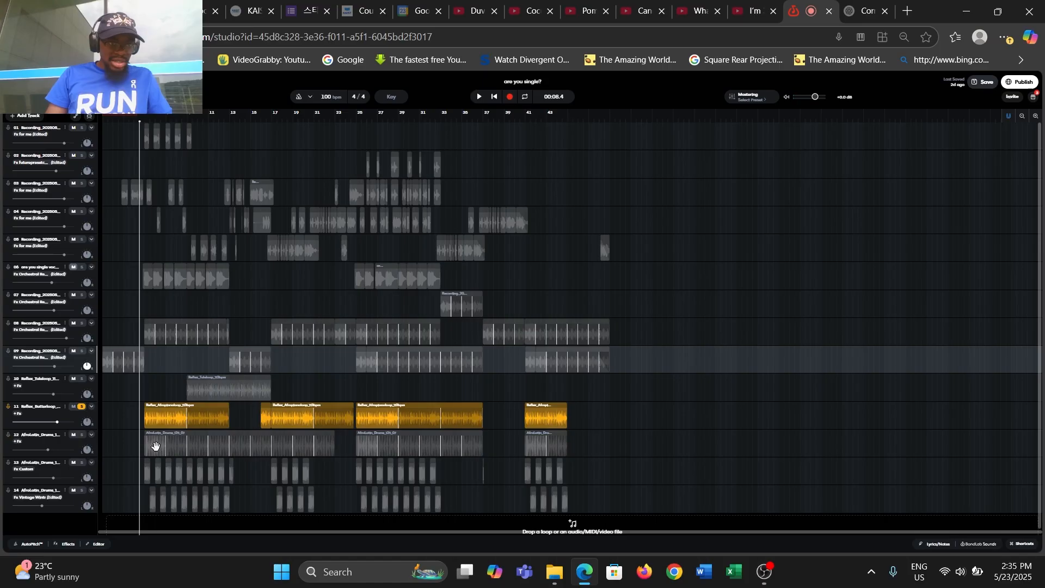
{"action": "key", "text": "space"}
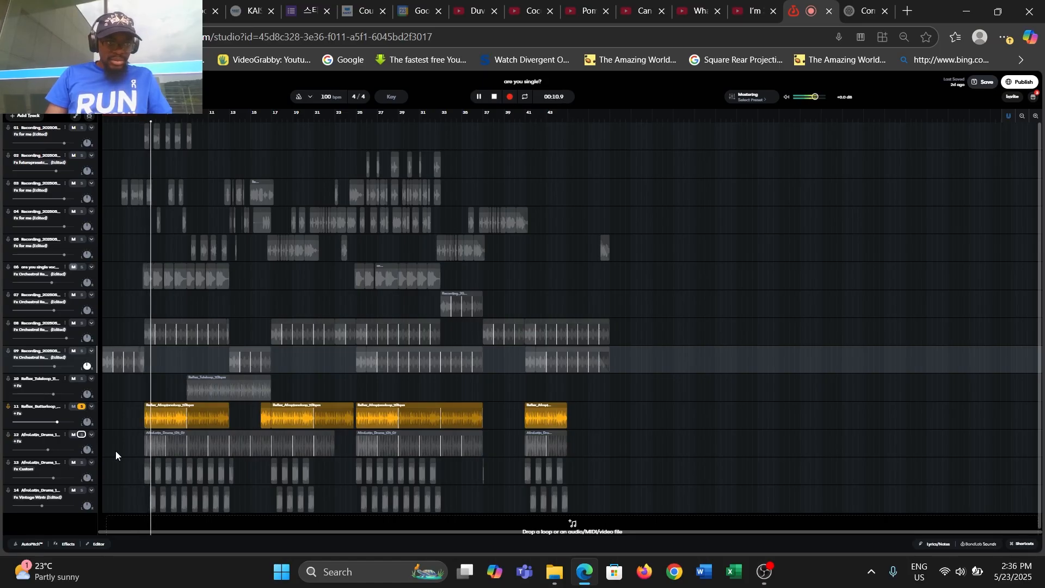
{"action": "key", "text": "space"}
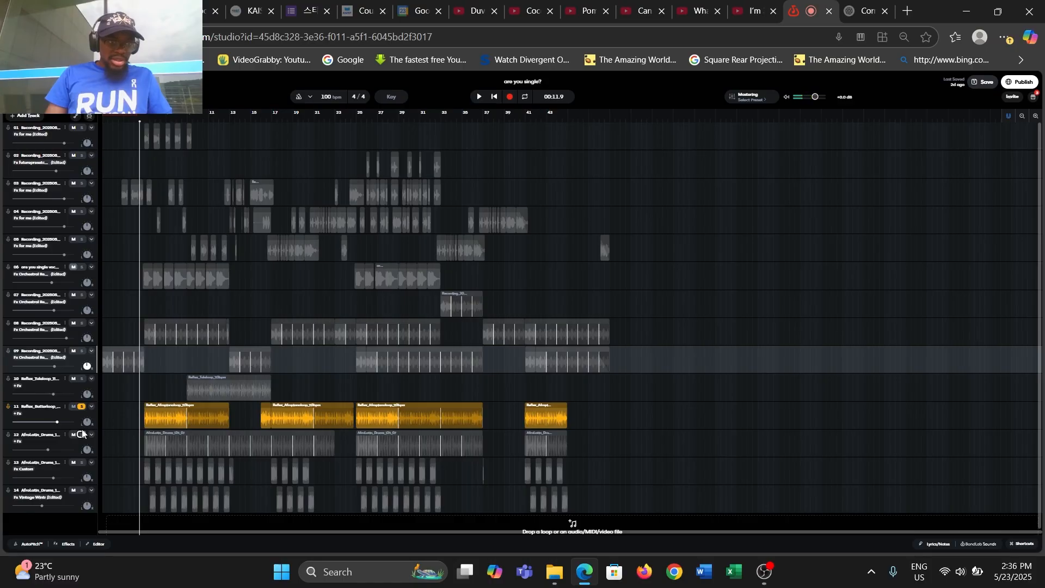
- Solo drum track 12 together with track 11, play both loops, and stop playback
{"action": "left_click", "coordinate": [81, 435]}
{"action": "key", "text": "space"}
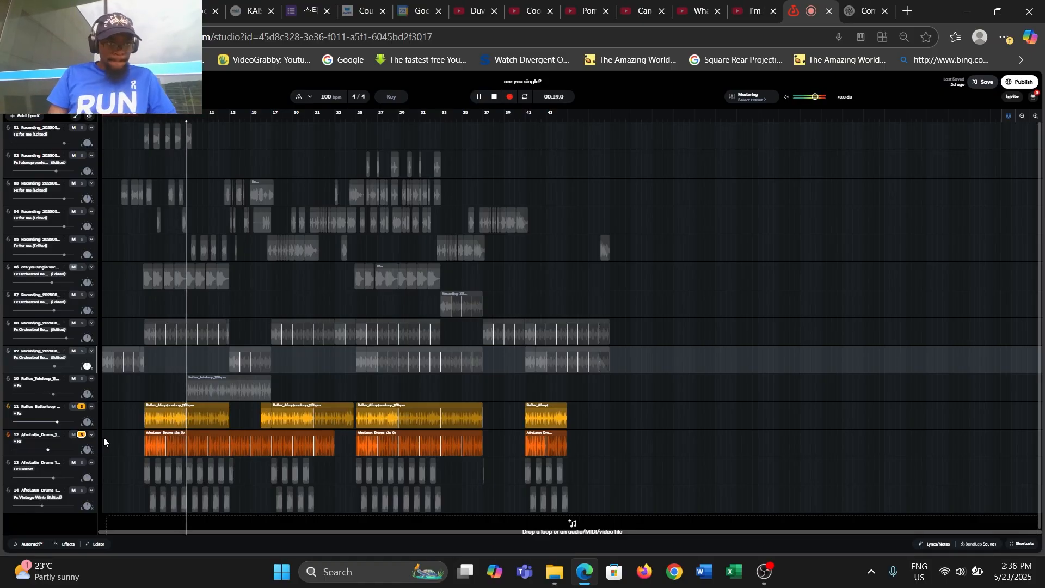
{"action": "key", "text": "space"}
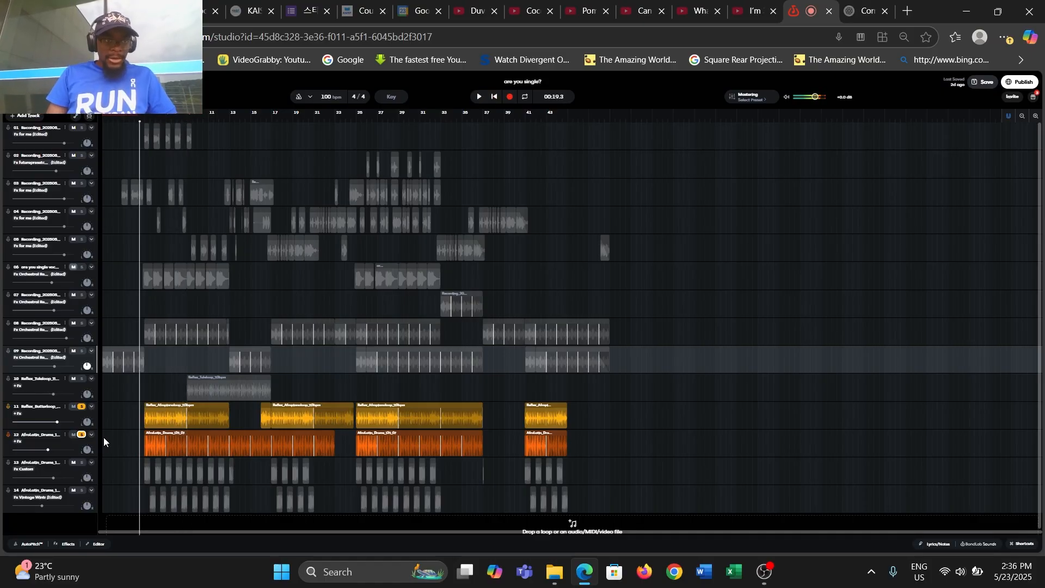
- Leave only loop track 10 soloed, play it from 00:18.0, and stop playback
{"action": "left_click", "coordinate": [80, 384]}
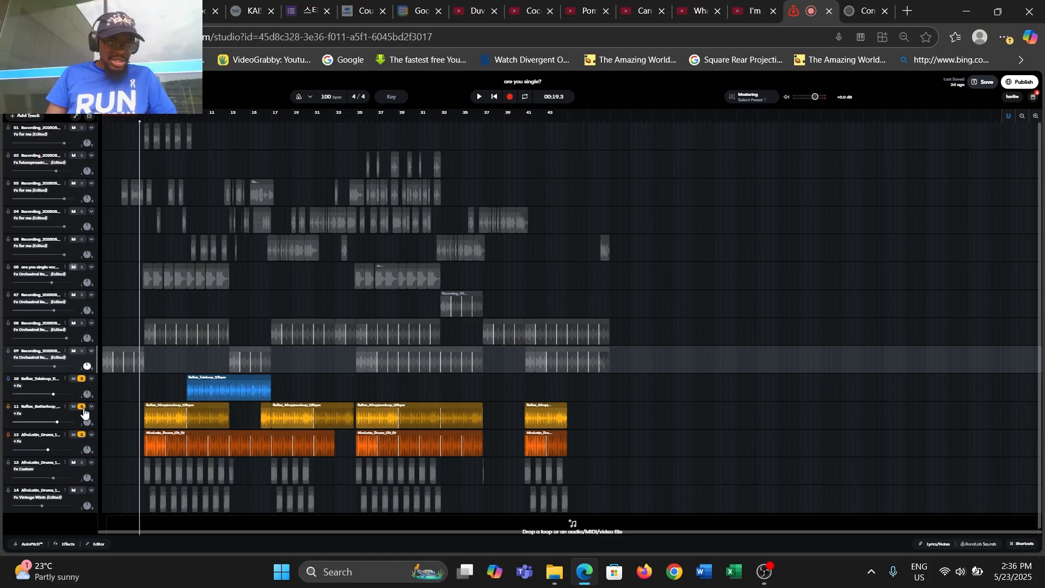
{"action": "left_click", "coordinate": [83, 409]}
{"action": "left_click", "coordinate": [83, 436]}
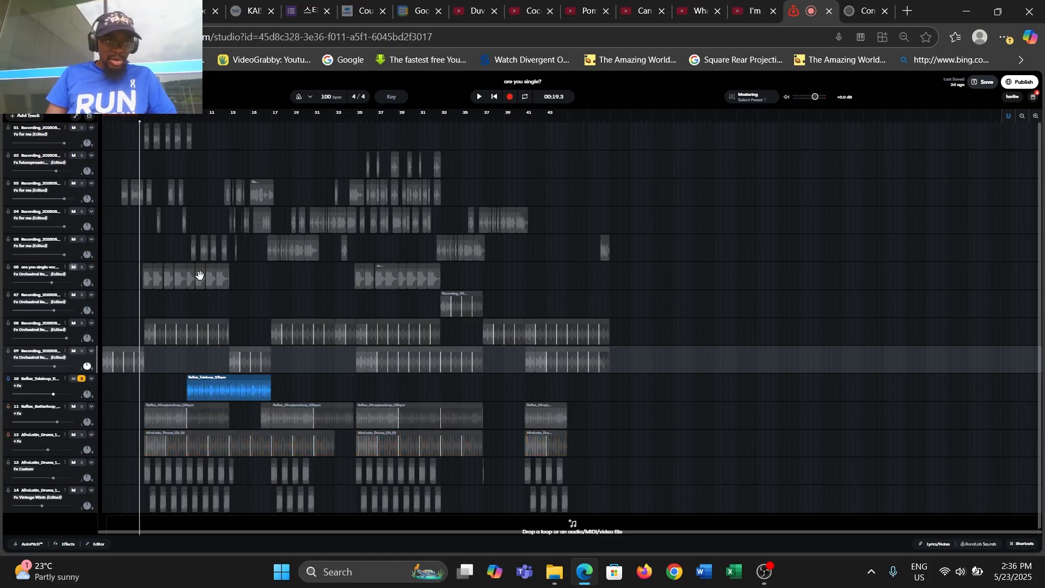
{"action": "left_click", "coordinate": [183, 118]}
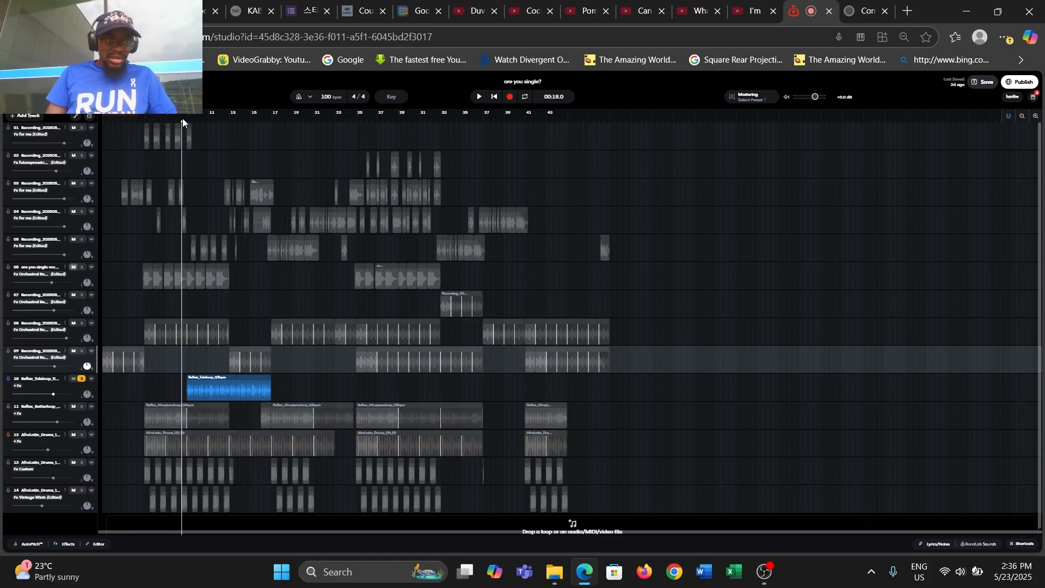
{"action": "key", "text": "space"}
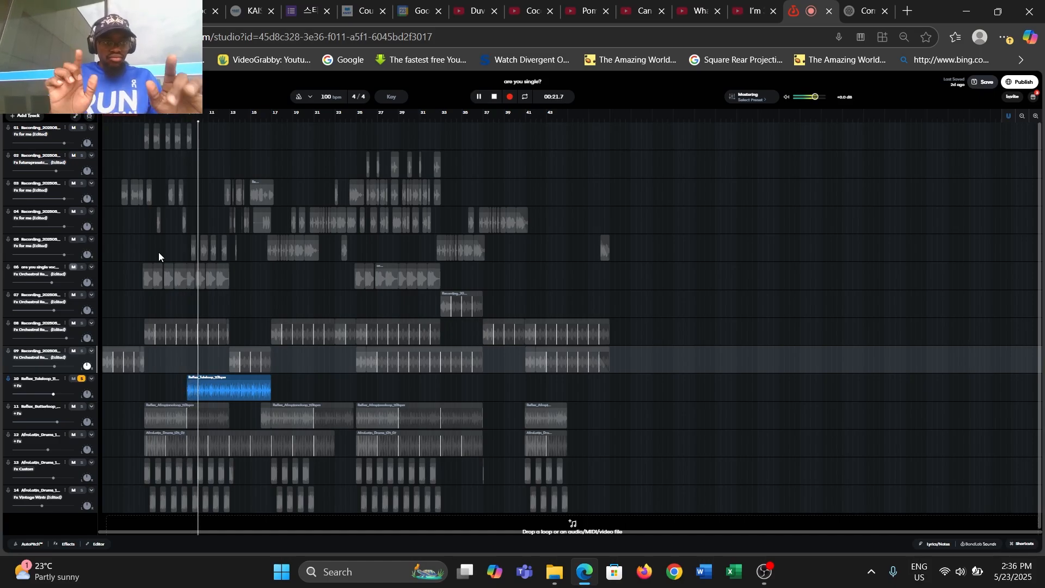
{"action": "key", "text": "space"}
- Add tracks 11 and 12 to the solo on track 10, play the three loops from 00:18.0, and stop
{"action": "left_click", "coordinate": [81, 408]}
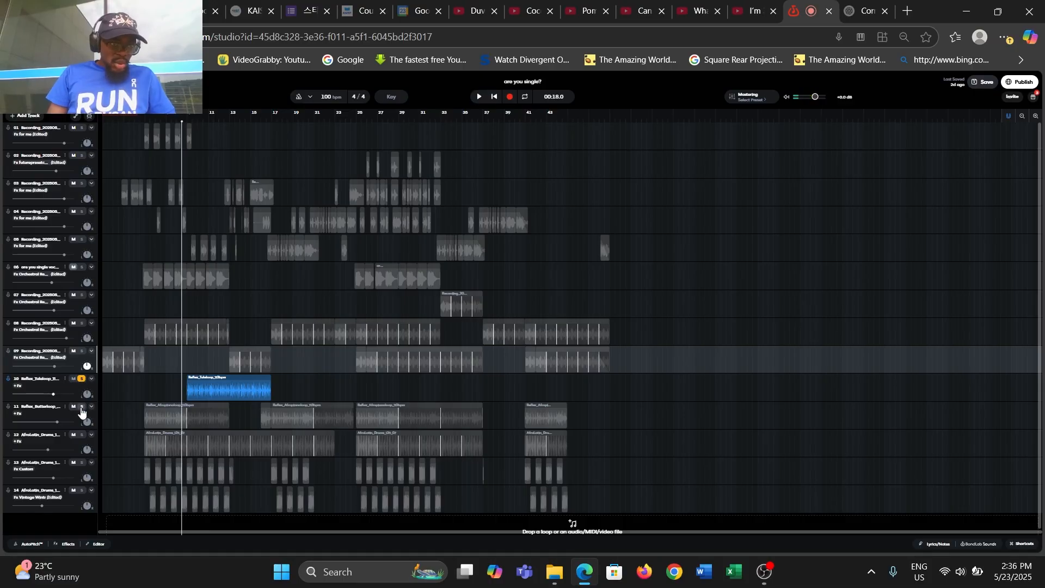
{"action": "left_click", "coordinate": [81, 435]}
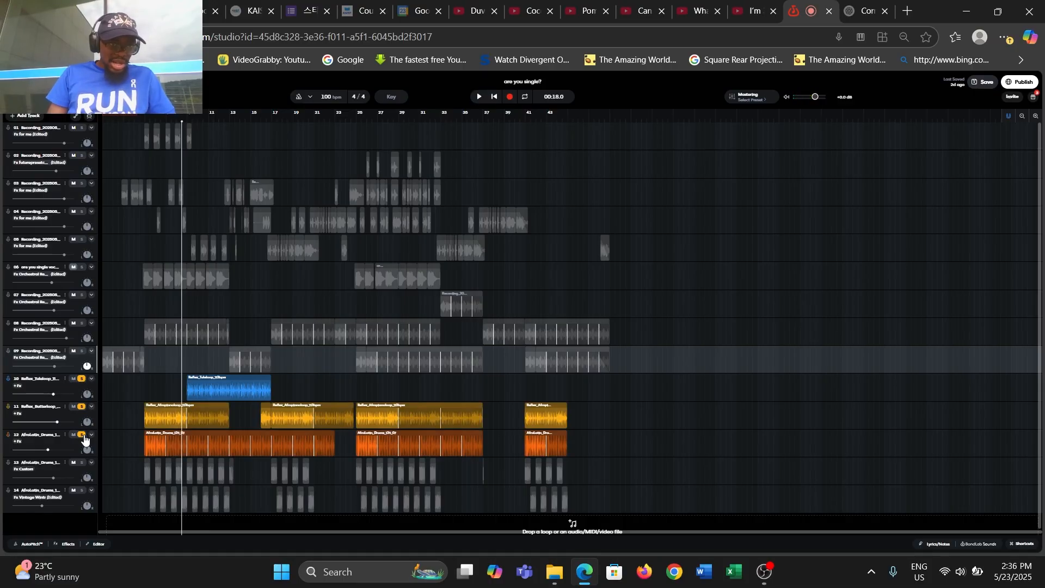
{"action": "key", "text": "space"}
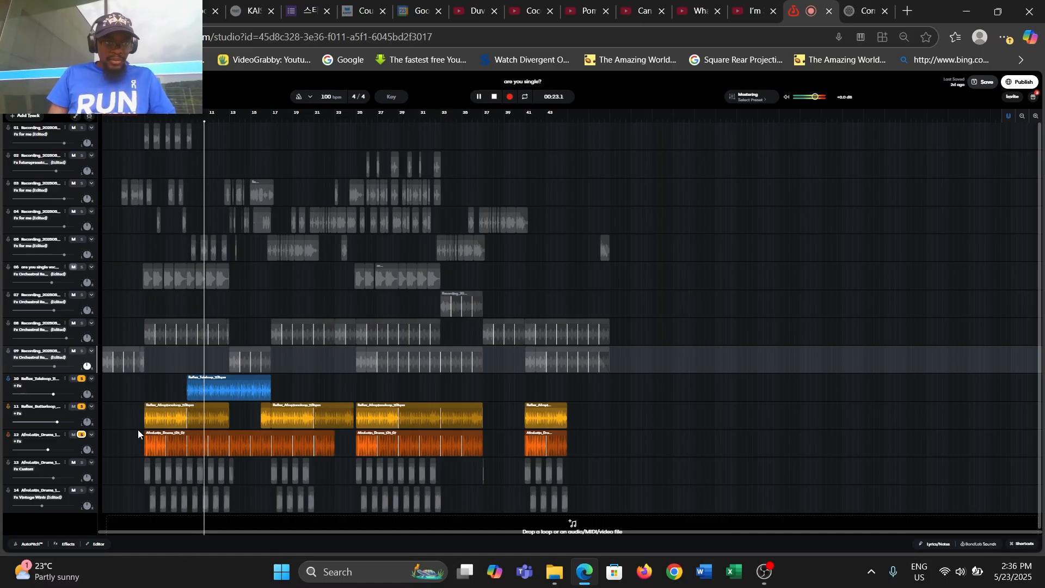
{"action": "key", "text": "space"}
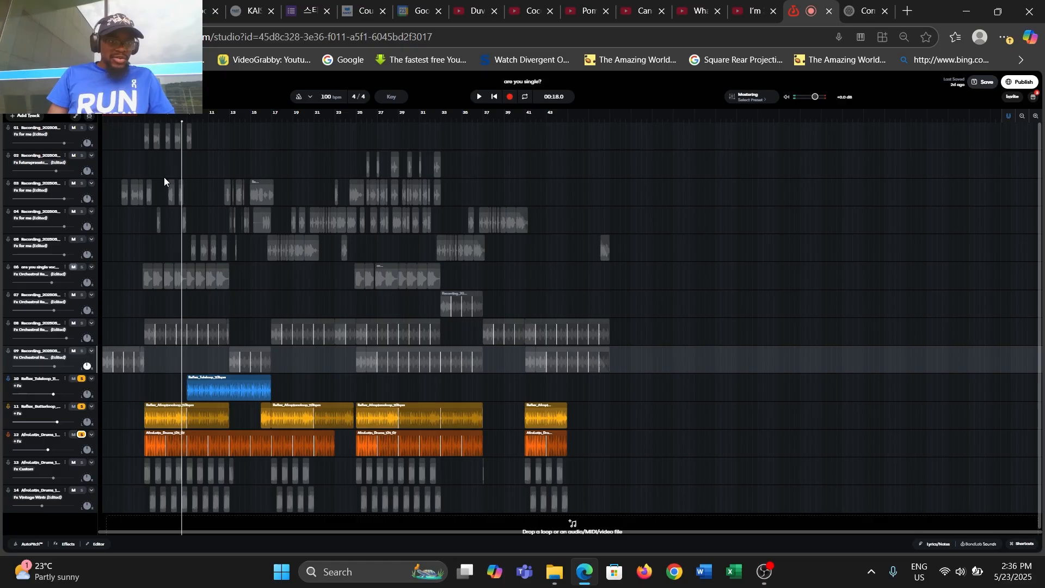
- Switch the solo from tracks 10 to 12 to drum tracks 13 and 14, and play them from 00:09.0 briefly
{"action": "left_click", "coordinate": [142, 115]}
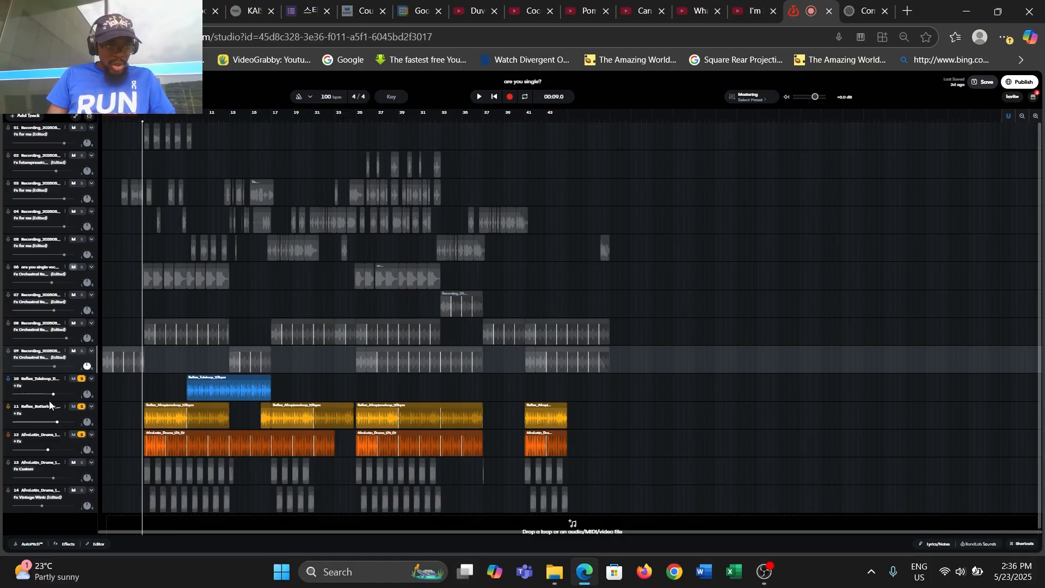
{"action": "left_click", "coordinate": [81, 434]}
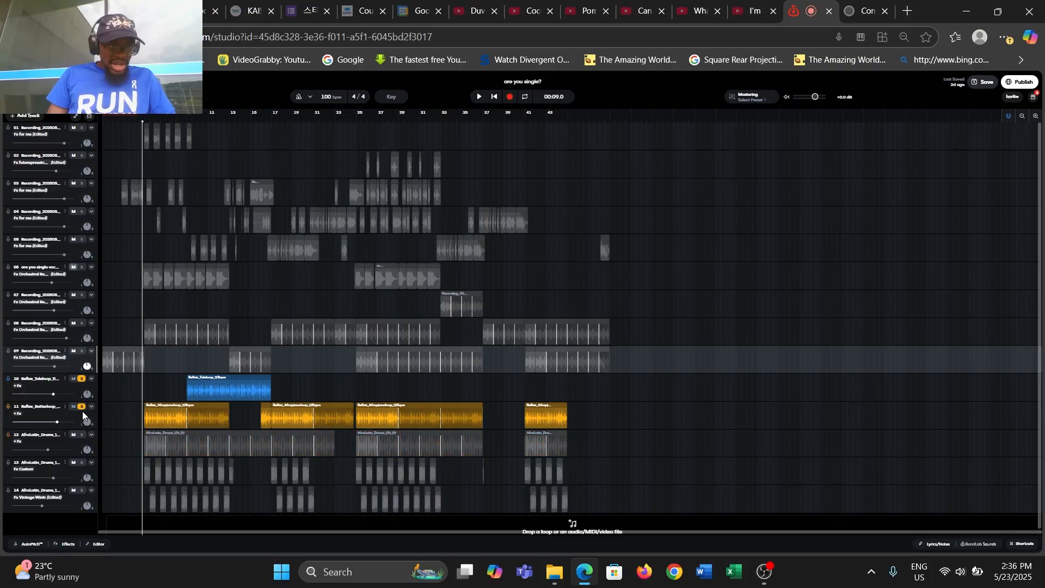
{"action": "left_click", "coordinate": [82, 408]}
{"action": "left_click", "coordinate": [82, 380]}
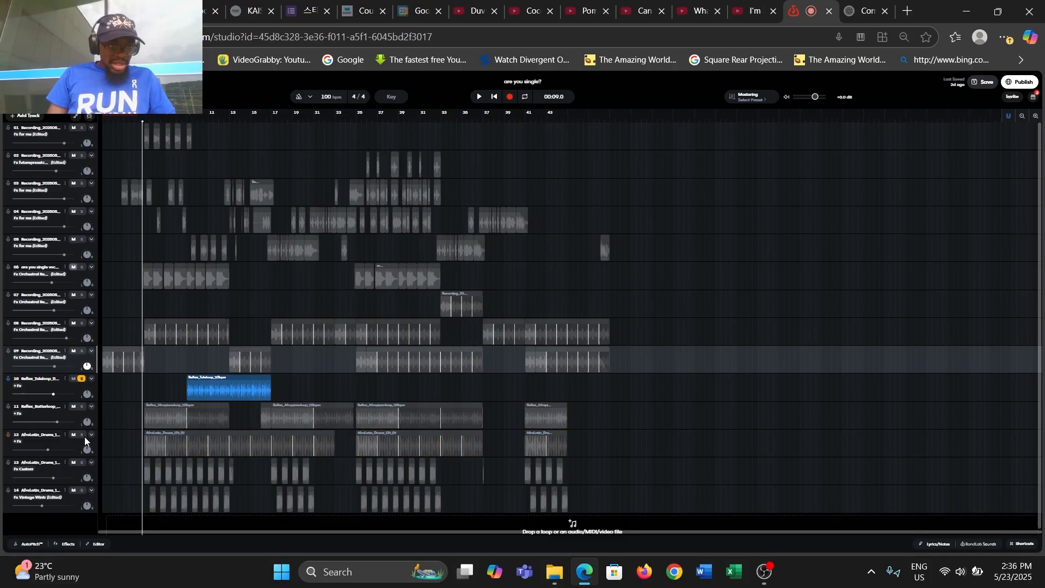
{"action": "left_click", "coordinate": [82, 463]}
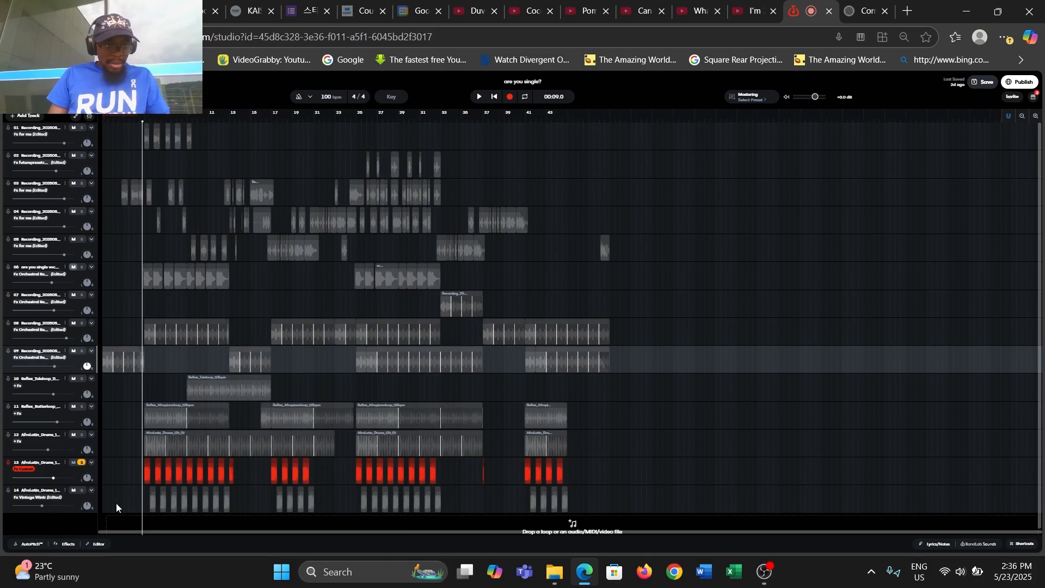
{"action": "left_click", "coordinate": [81, 490]}
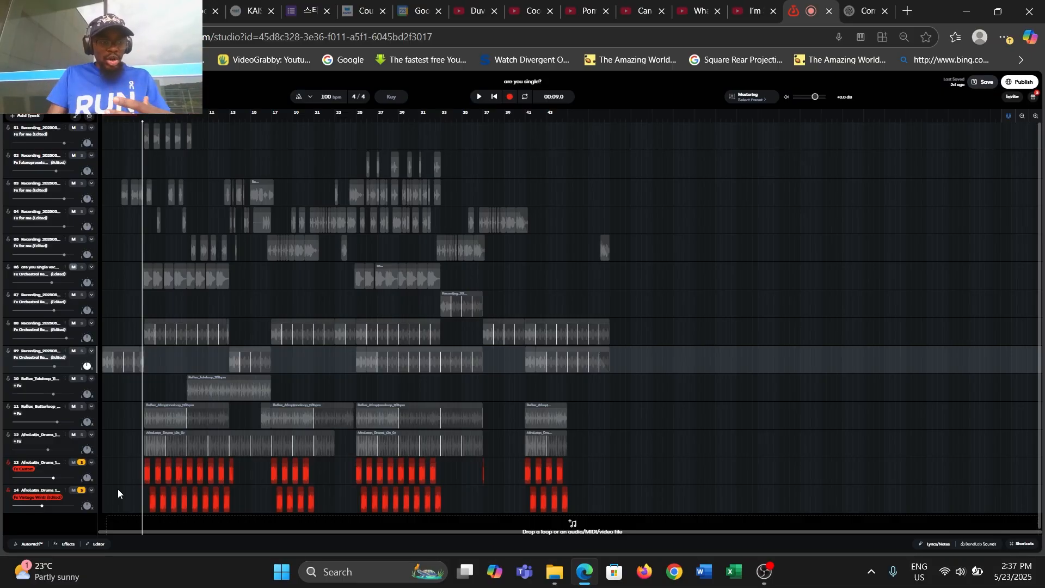
{"action": "key", "text": "space"}
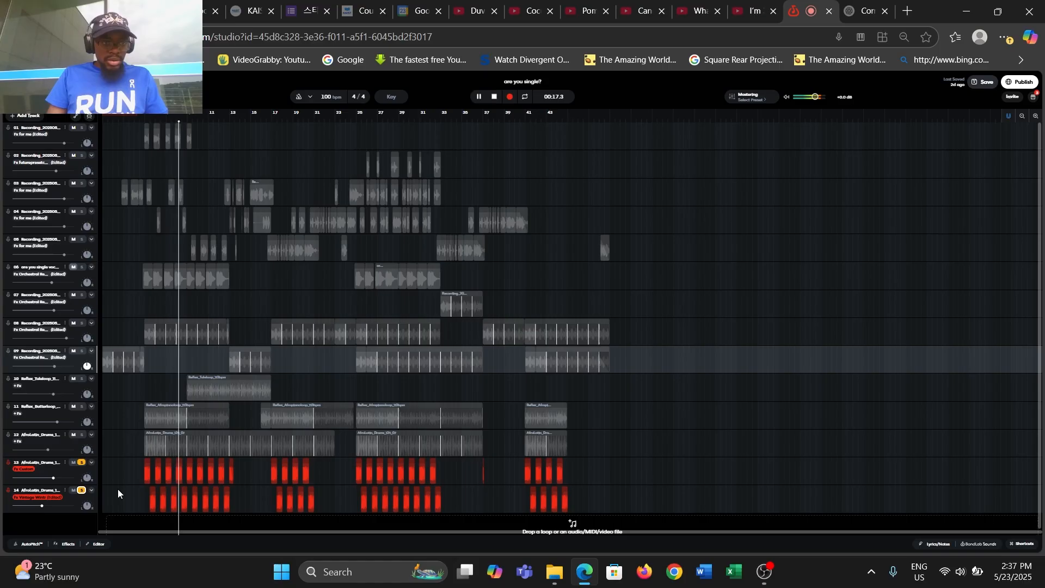
{"action": "key", "text": "space"}
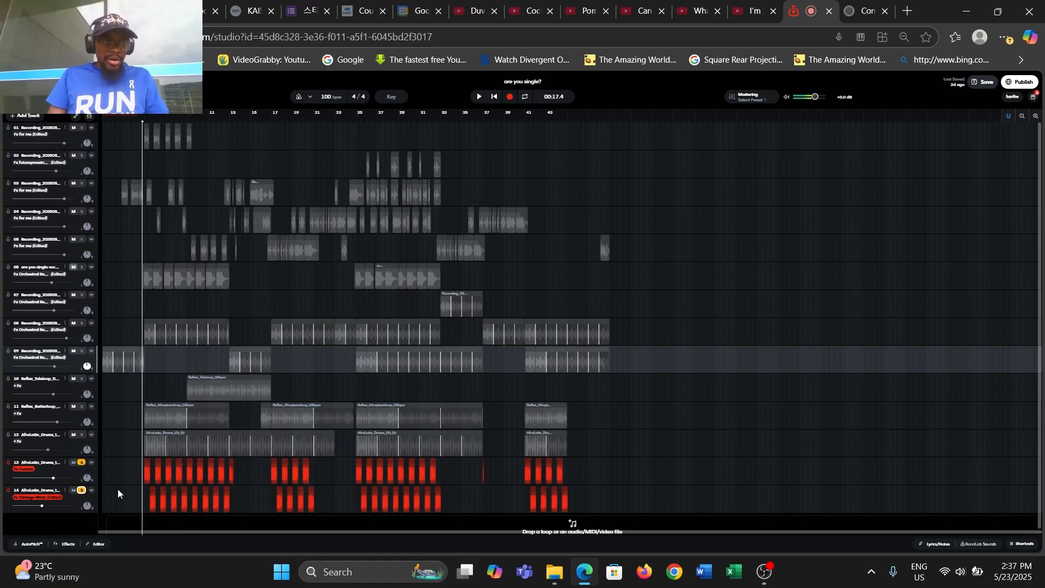
- Add tracks 10, 11 and 12 to the soloed drum tracks 13 and 14, play all five together, and stop playback
{"action": "left_click", "coordinate": [82, 435]}
{"action": "left_click", "coordinate": [82, 407]}
{"action": "left_click", "coordinate": [82, 379]}
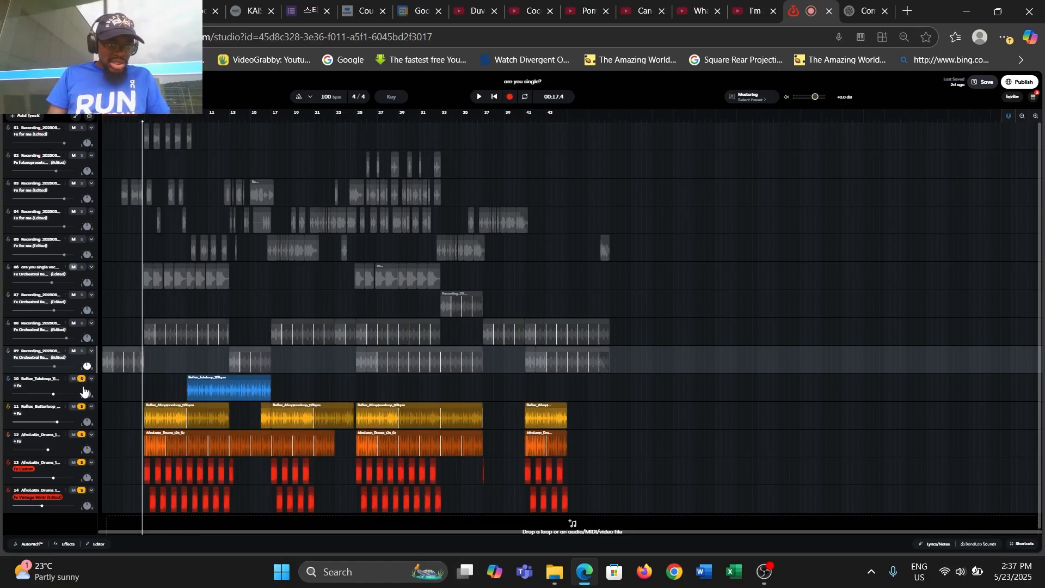
{"action": "key", "text": "space"}
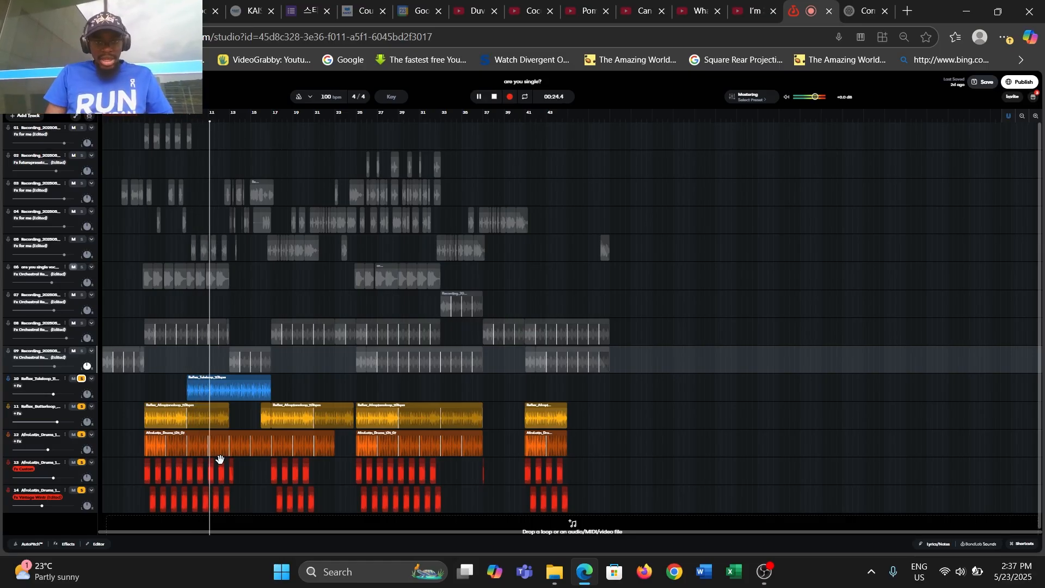
{"action": "key", "text": "space"}
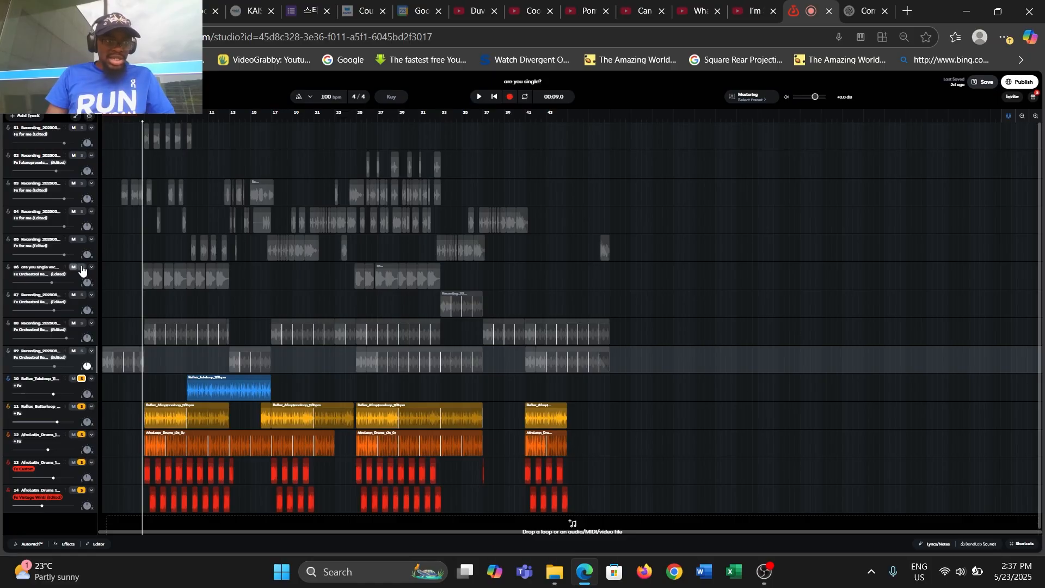
- Turn off solo on tracks 10 to 14, and briefly solo the "are you single" vocal track 06
{"action": "left_click", "coordinate": [82, 379]}
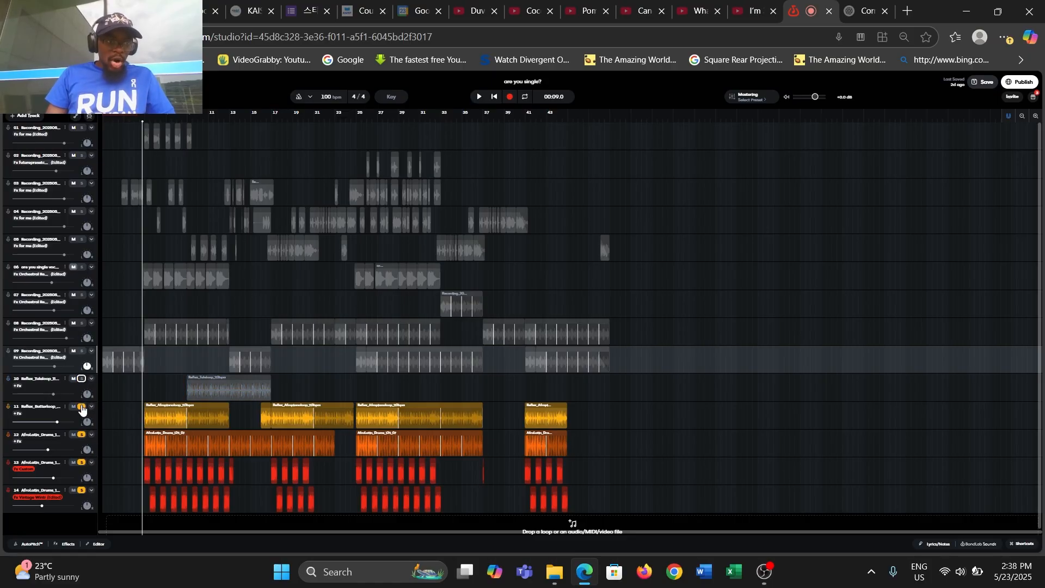
{"action": "left_click", "coordinate": [81, 408]}
{"action": "left_click", "coordinate": [82, 435]}
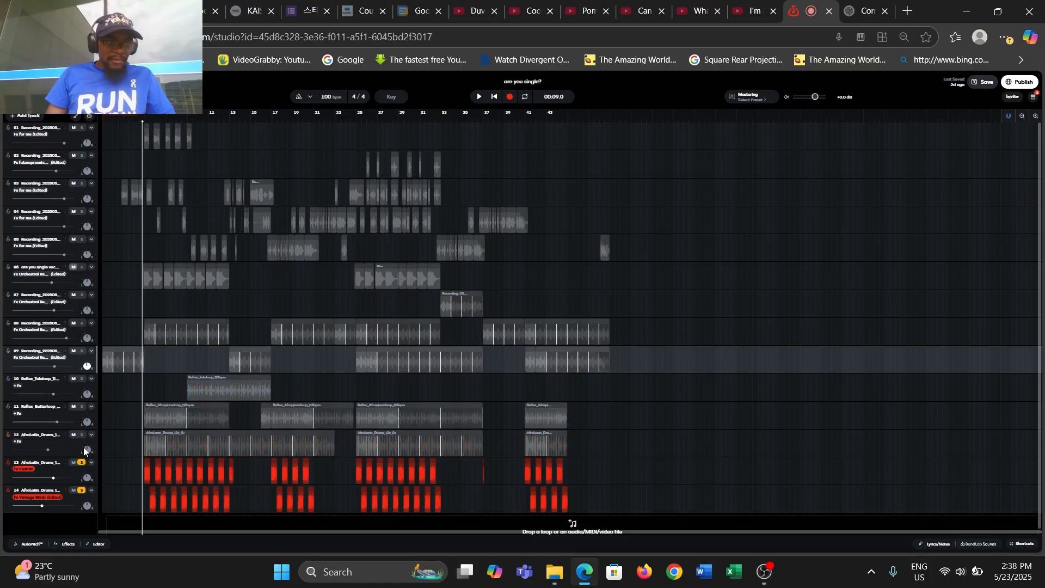
{"action": "left_click", "coordinate": [82, 463]}
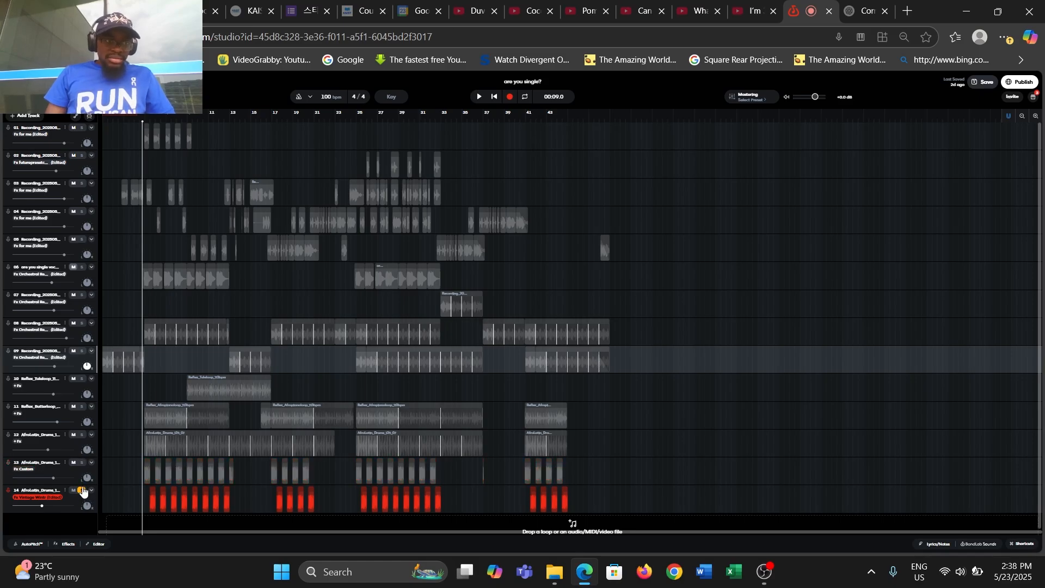
{"action": "left_click", "coordinate": [82, 490]}
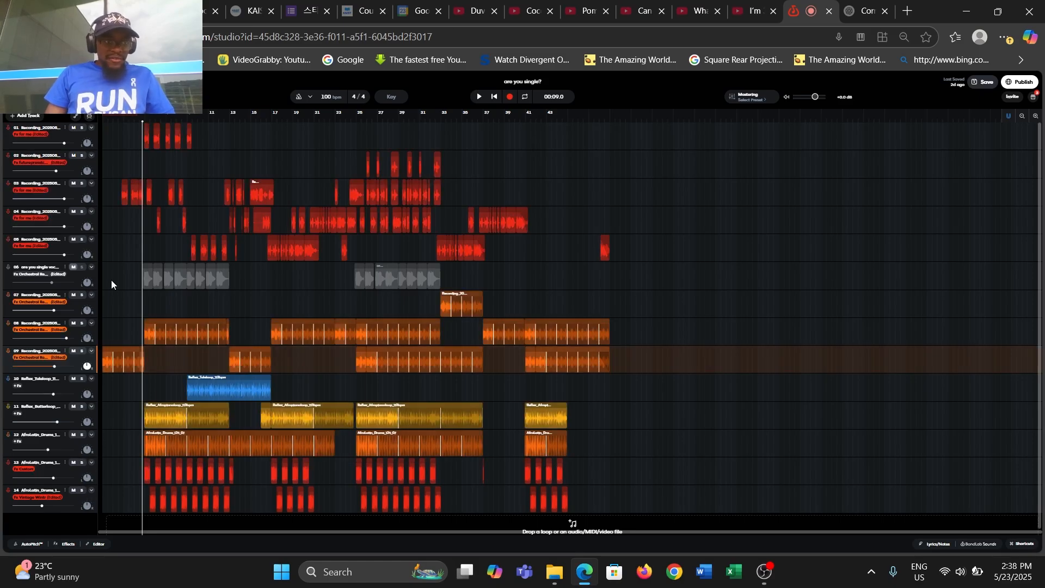
{"action": "left_click", "coordinate": [82, 268]}
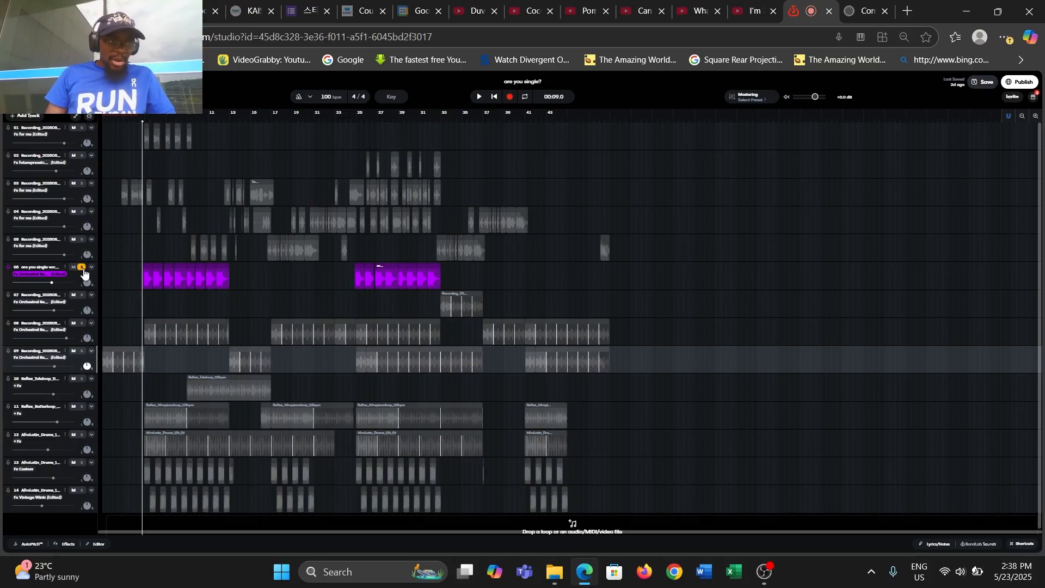
{"action": "left_click", "coordinate": [82, 267]}
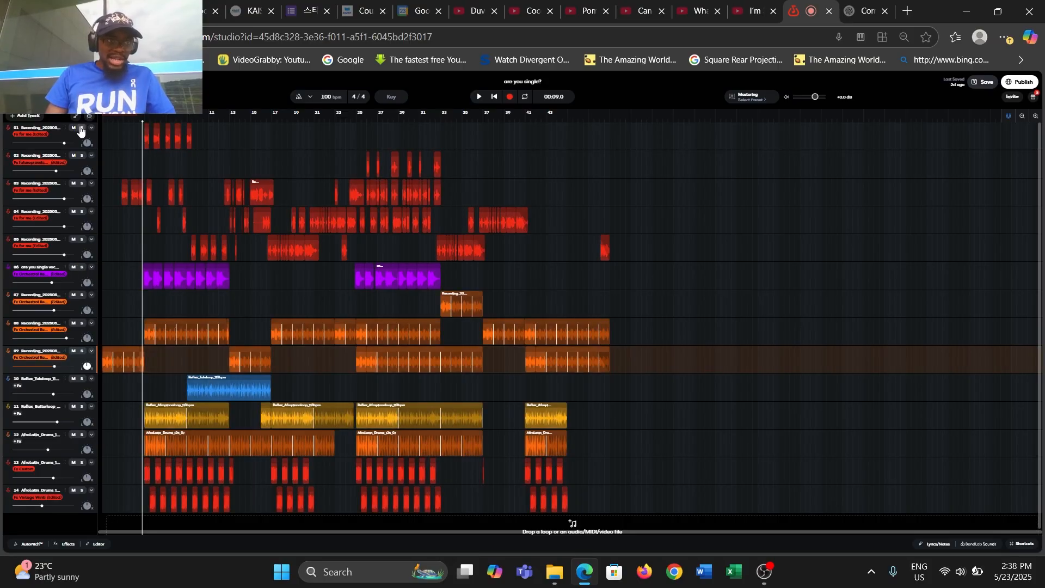
- Solo vocal recording track 01, play it from 00:09.0, and stop playback
{"action": "left_click", "coordinate": [82, 129]}
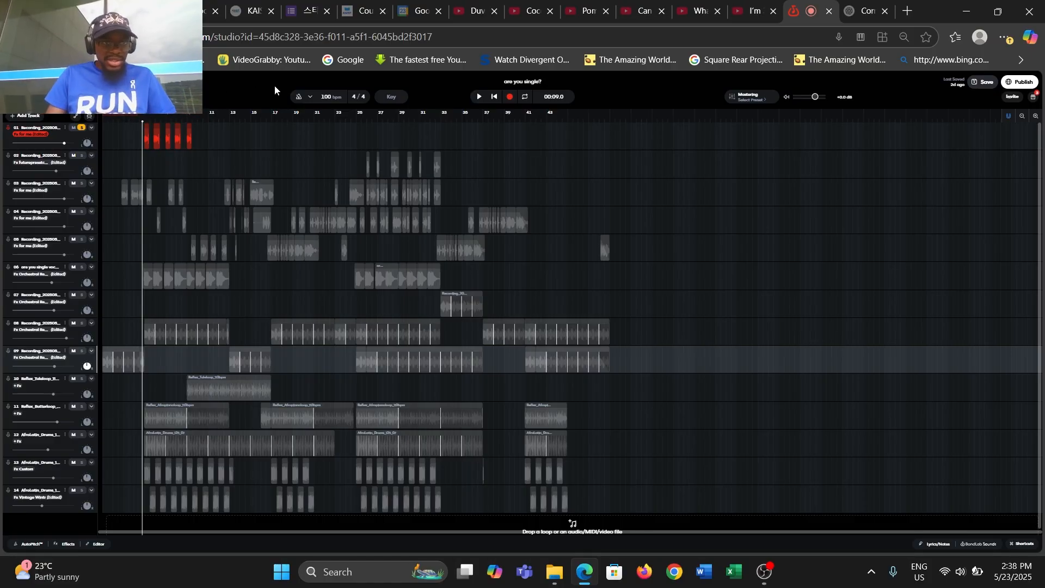
{"action": "left_click", "coordinate": [476, 96]}
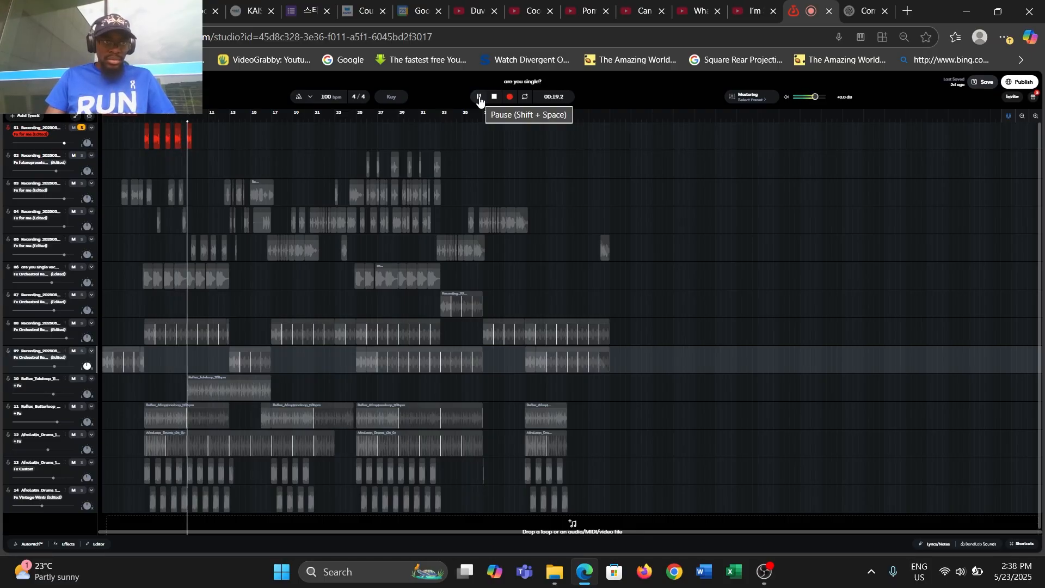
{"action": "left_click", "coordinate": [479, 98]}
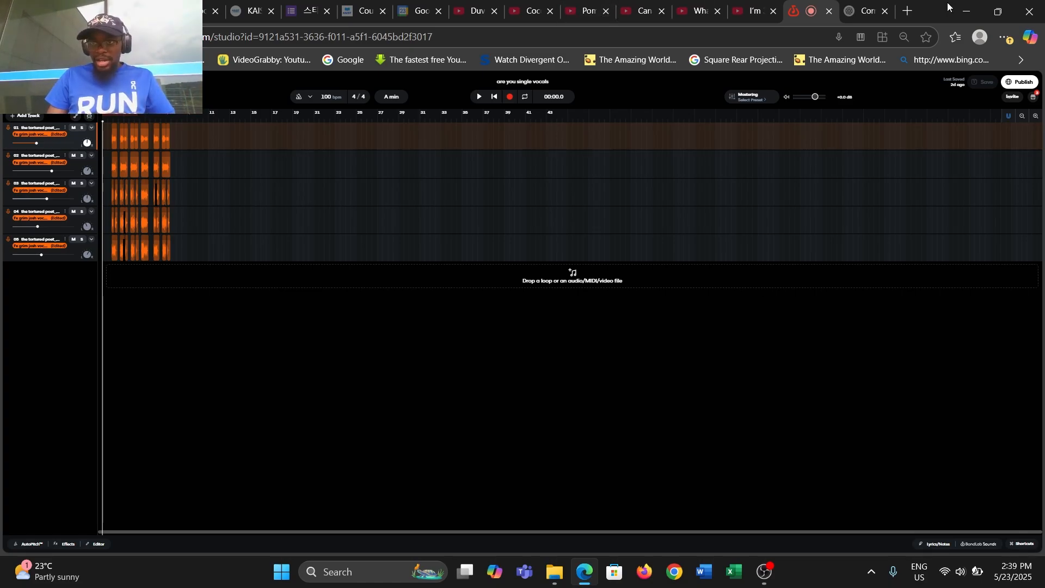
- Open Media.io's AI Singing Voice Generator in a new browser tab and browse the voice characters of its AI cover maker
{"action": "left_click", "coordinate": [909, 12]}
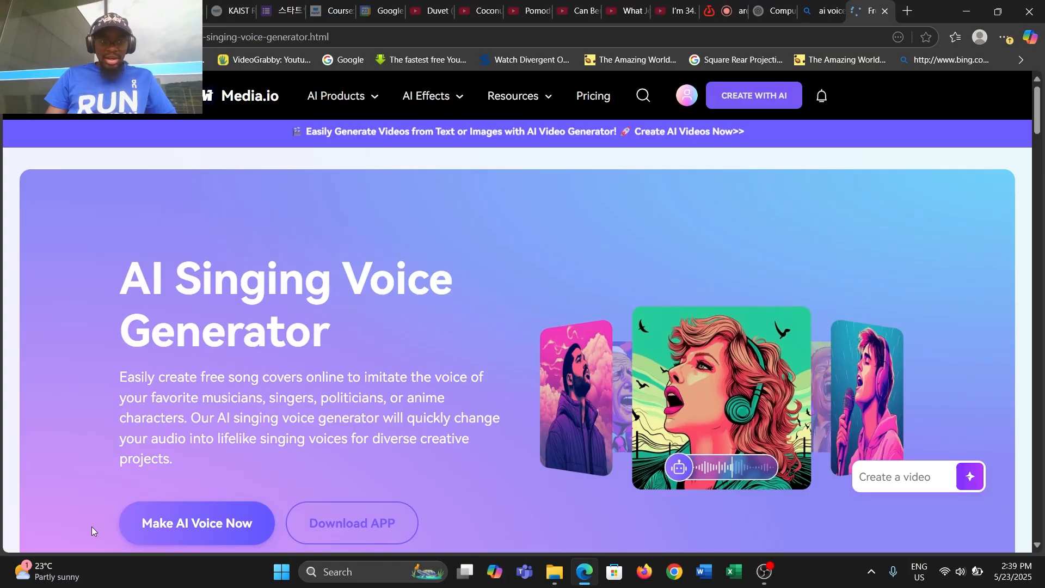
{"action": "left_click", "coordinate": [176, 524]}
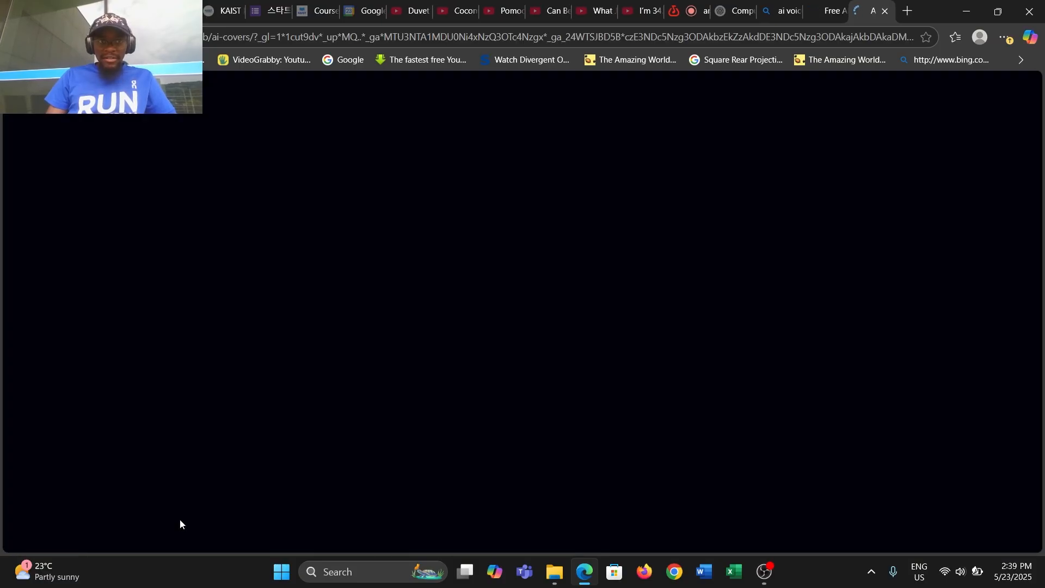
{"action": "scroll", "coordinate": [488, 365], "scroll_direction": "down", "scroll_amount": 4}
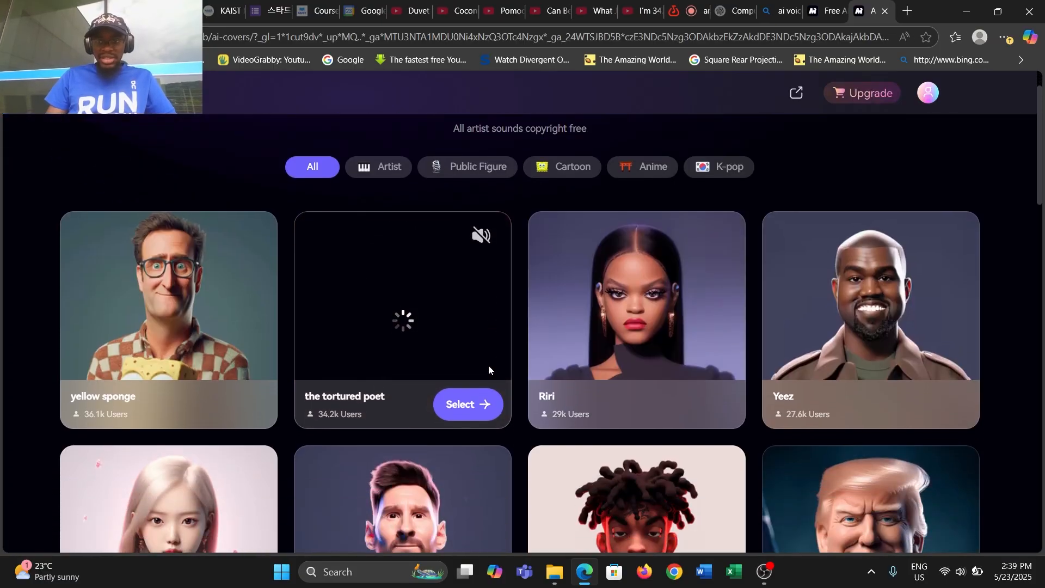
{"action": "scroll", "coordinate": [489, 370], "scroll_direction": "down", "scroll_amount": 4}
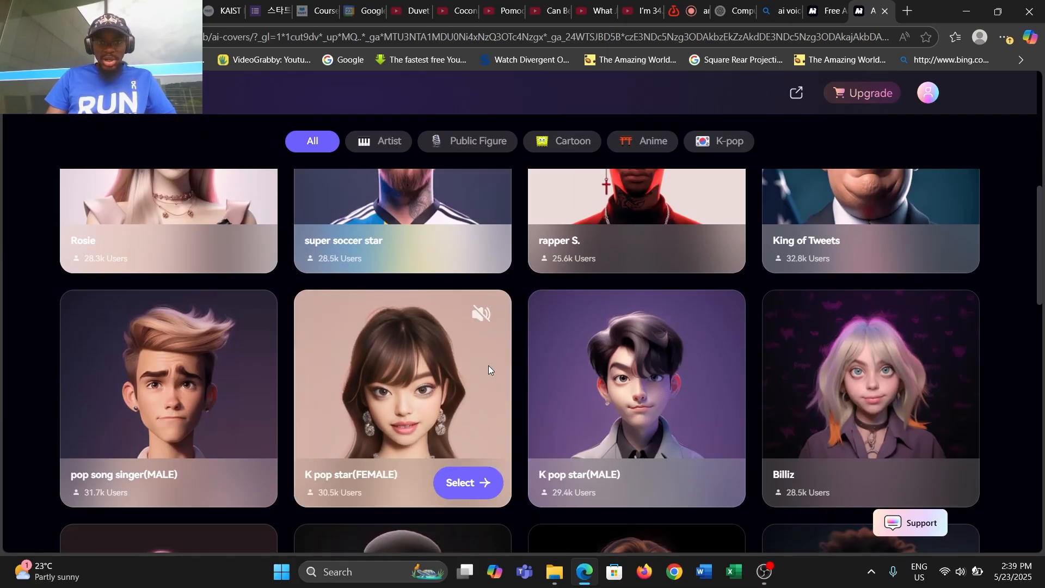
{"action": "scroll", "coordinate": [489, 365], "scroll_direction": "down", "scroll_amount": 4}
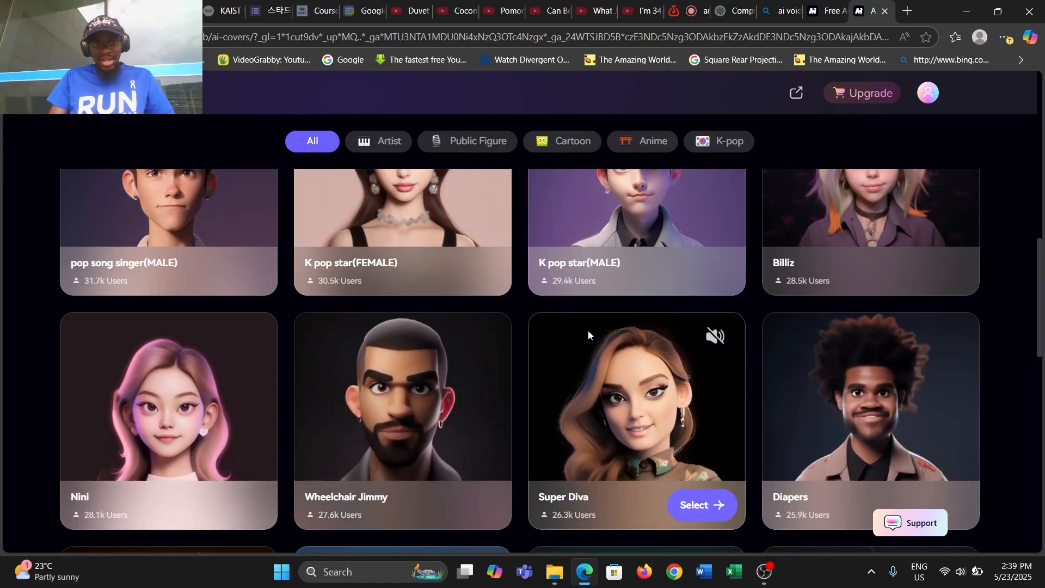
{"action": "scroll", "coordinate": [512, 298], "scroll_direction": "up", "scroll_amount": 7}
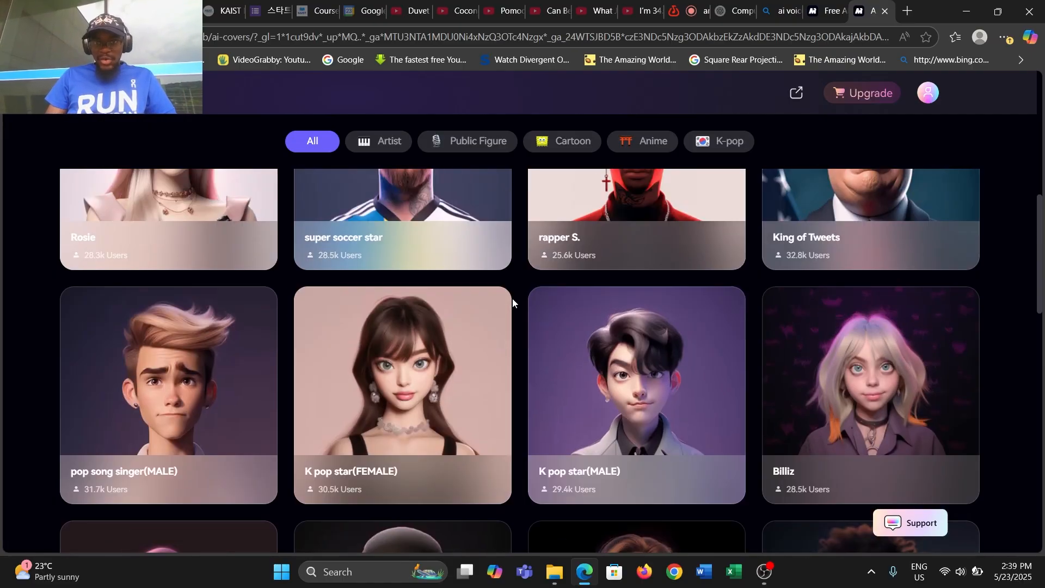
- Switch to the "are you single vocals" project in BandLab, solo track 01, play it, and stop playback
{"action": "scroll", "coordinate": [512, 299], "scroll_direction": "up", "scroll_amount": 5}
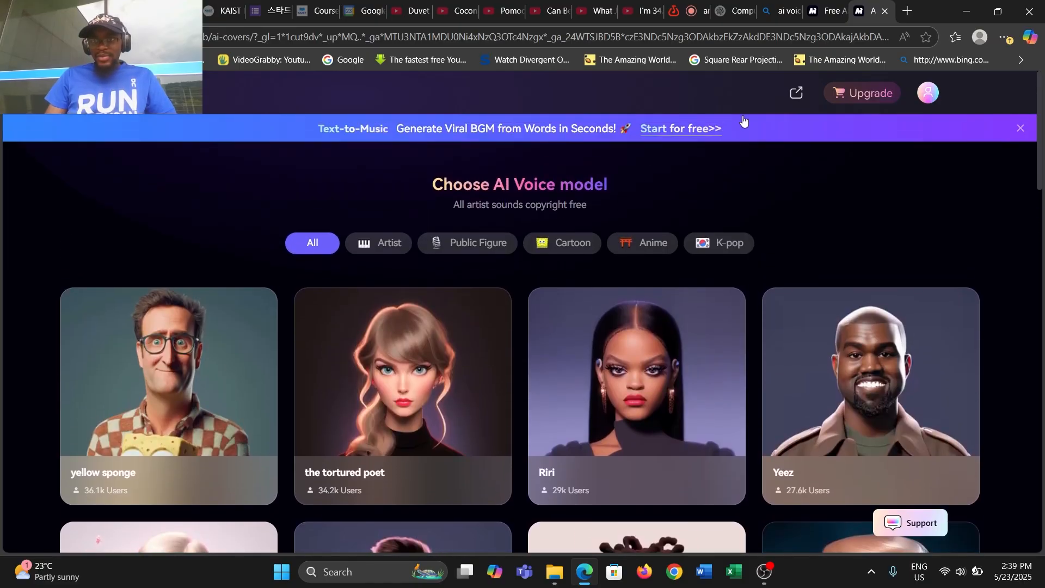
{"action": "mouse_move", "coordinate": [834, 3]}
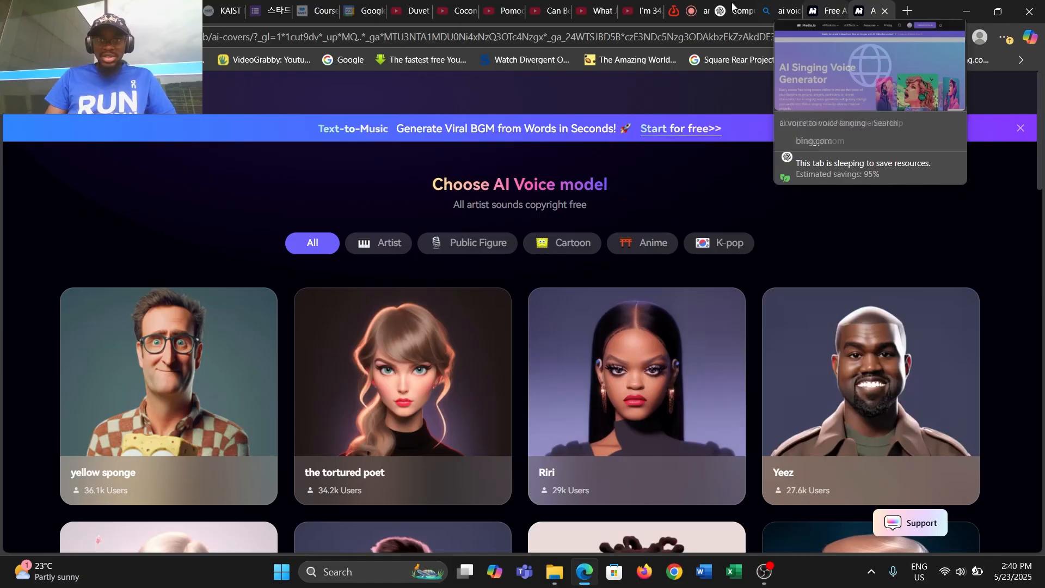
{"action": "left_click", "coordinate": [686, 10]}
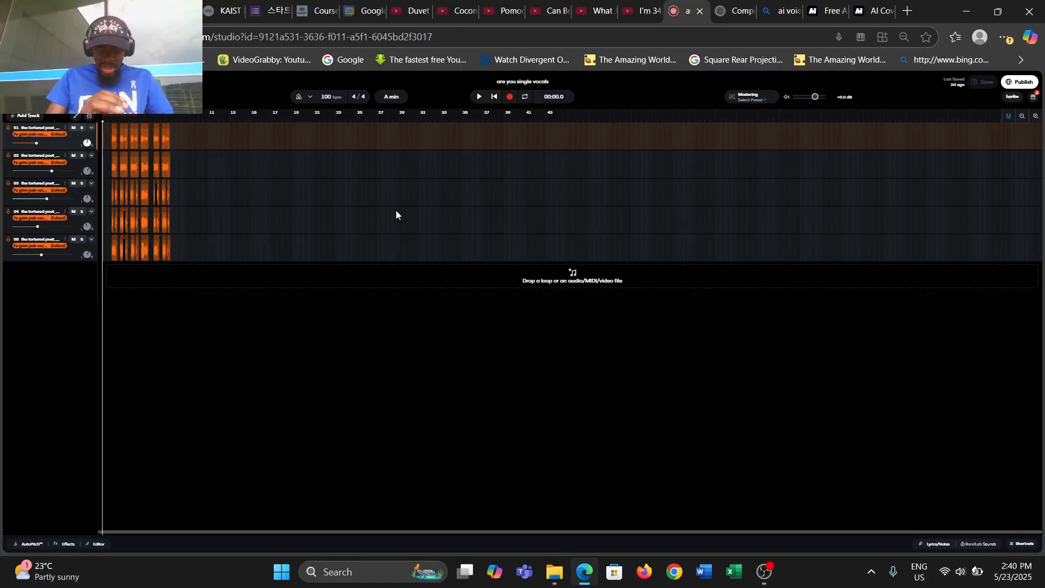
{"action": "left_click", "coordinate": [82, 128]}
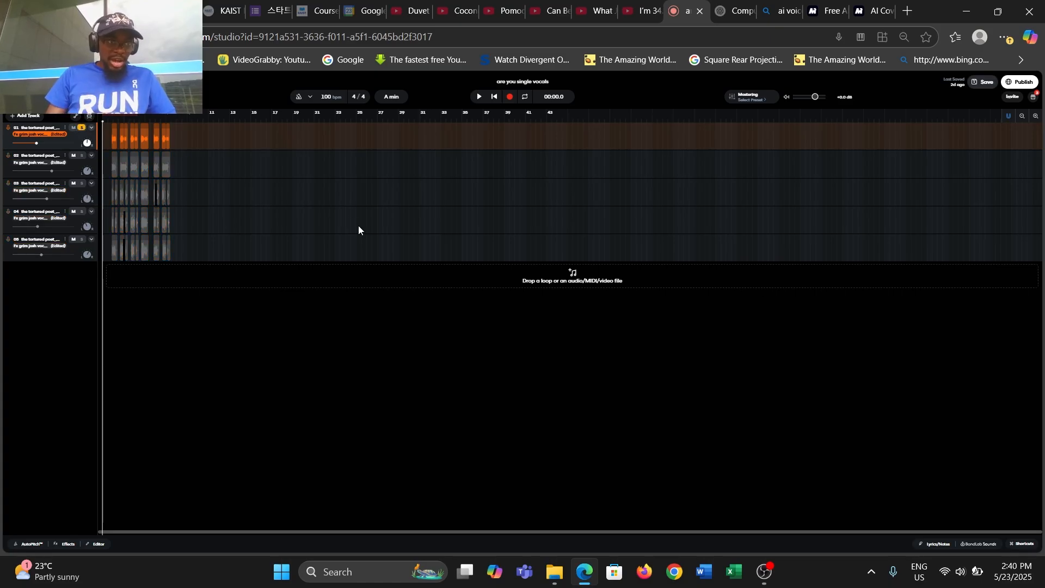
{"action": "key", "text": "space"}
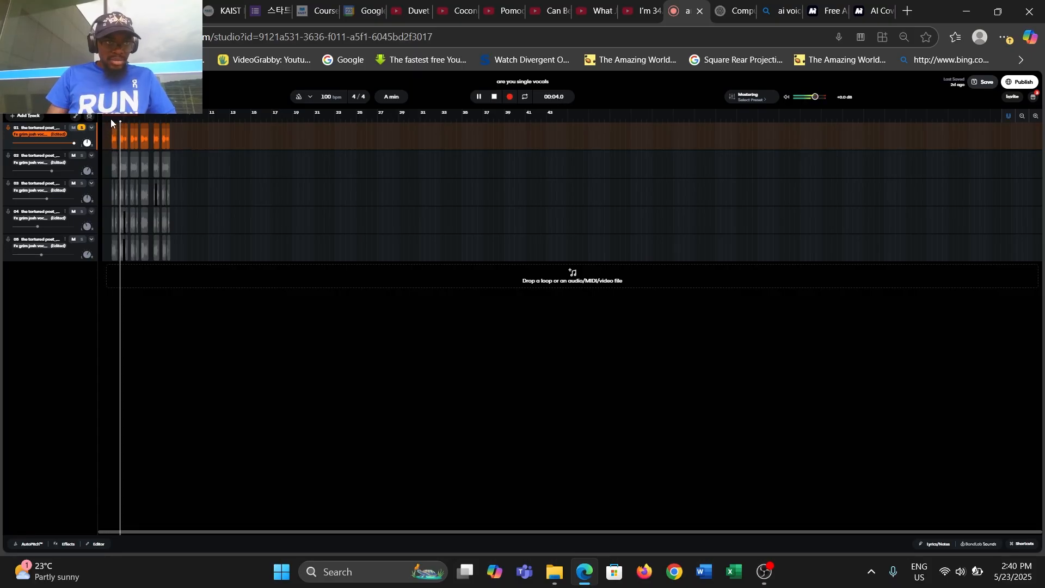
{"action": "key", "text": "space"}
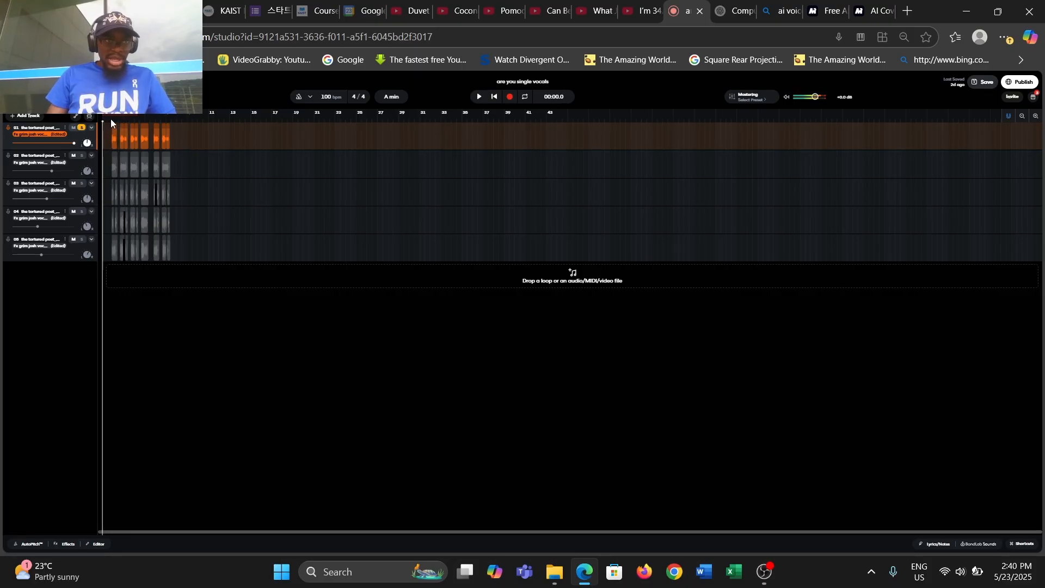
- Solo track 02 instead of track 01, raise its volume while it plays, and stop playback
{"action": "left_click", "coordinate": [82, 156]}
{"action": "left_click", "coordinate": [83, 128]}
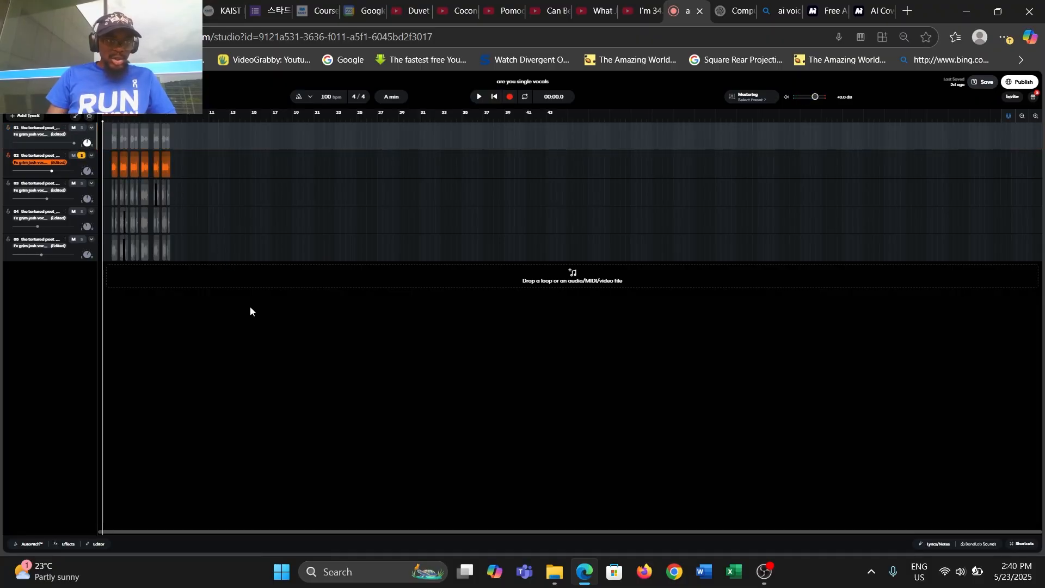
{"action": "key", "text": "space"}
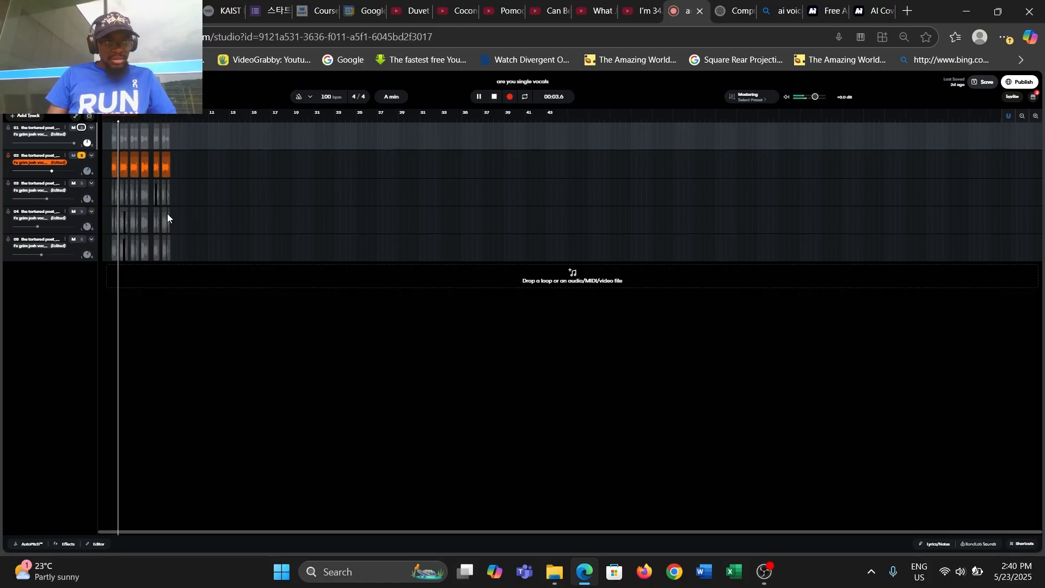
{"action": "left_click_drag", "start_coordinate": [52, 171], "coordinate": [60, 172]}
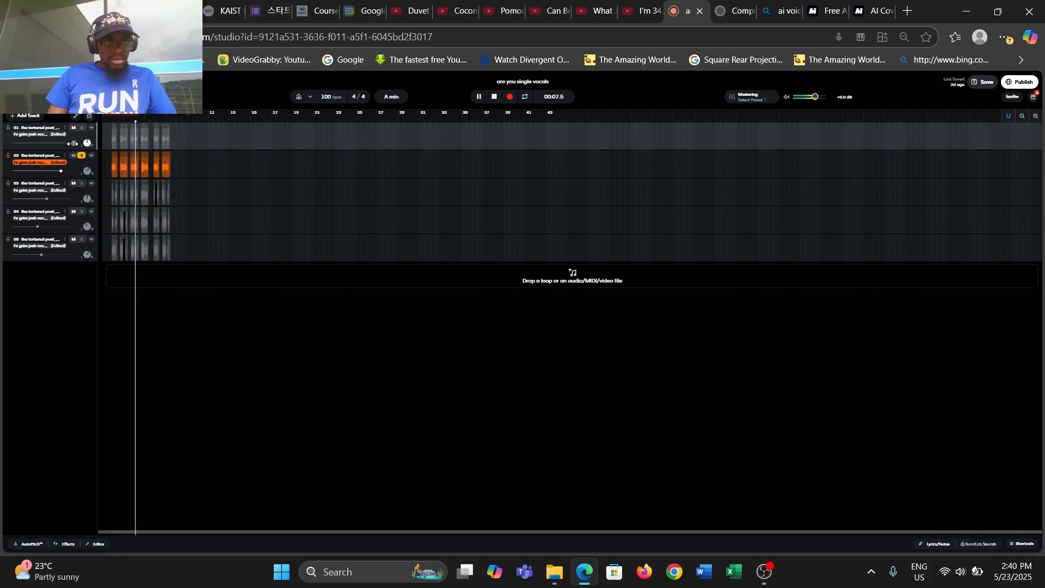
{"action": "key", "text": "space"}
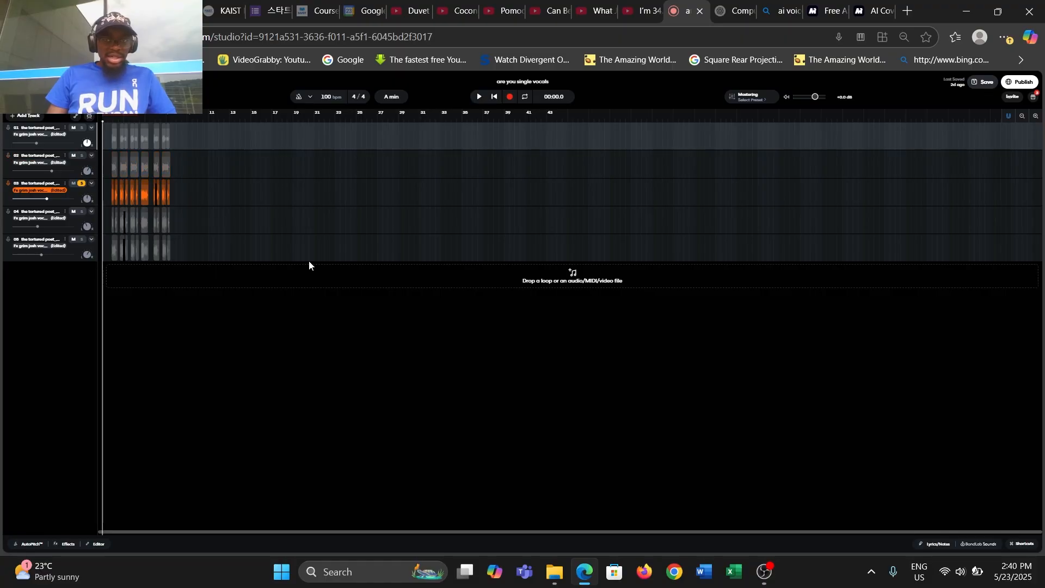
- Revisit Media.io's AI voice models, close the AI Singing Voice Generator page, and return to the "are you single vocals" project in BandLab
{"action": "left_click", "coordinate": [874, 10]}
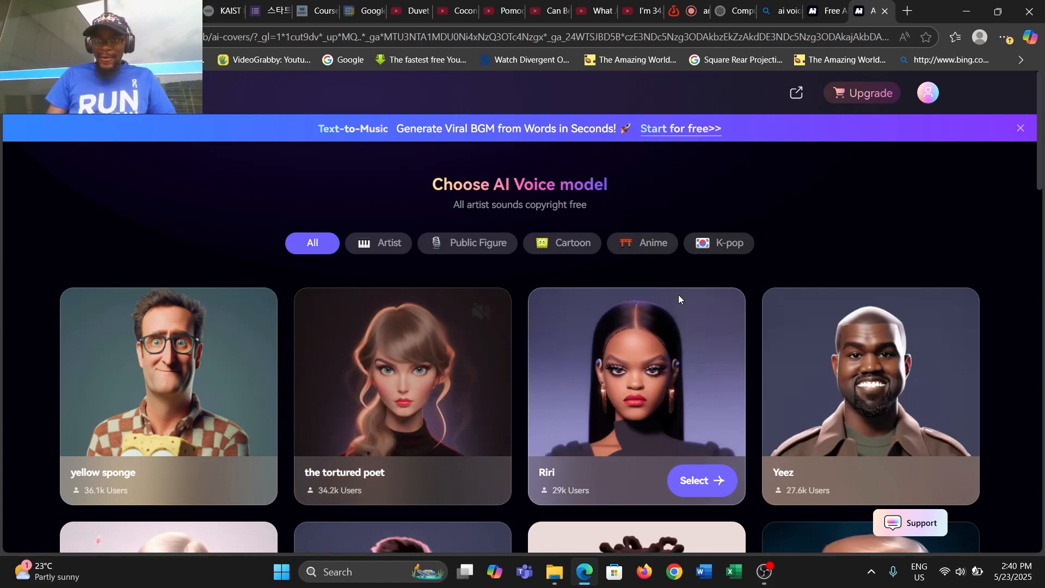
{"action": "left_click", "coordinate": [837, 5]}
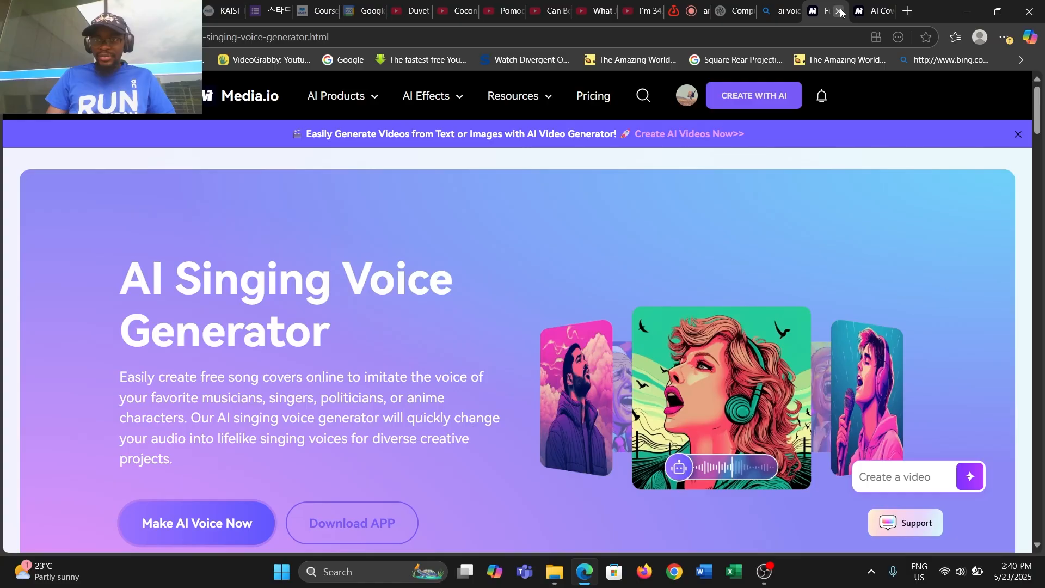
{"action": "left_click", "coordinate": [840, 11]}
{"action": "left_click", "coordinate": [797, 5]}
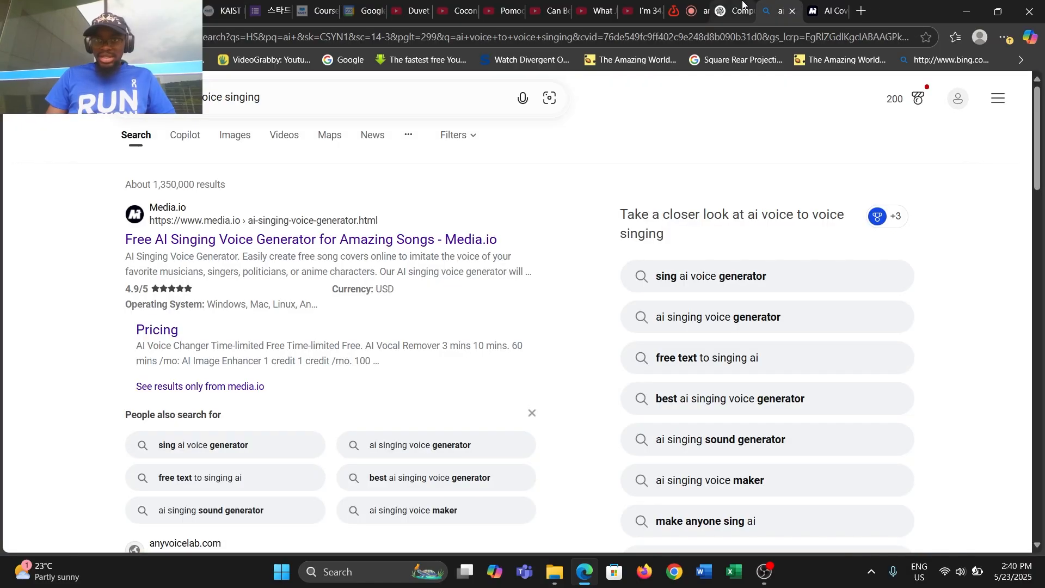
{"action": "left_click", "coordinate": [680, 6]}
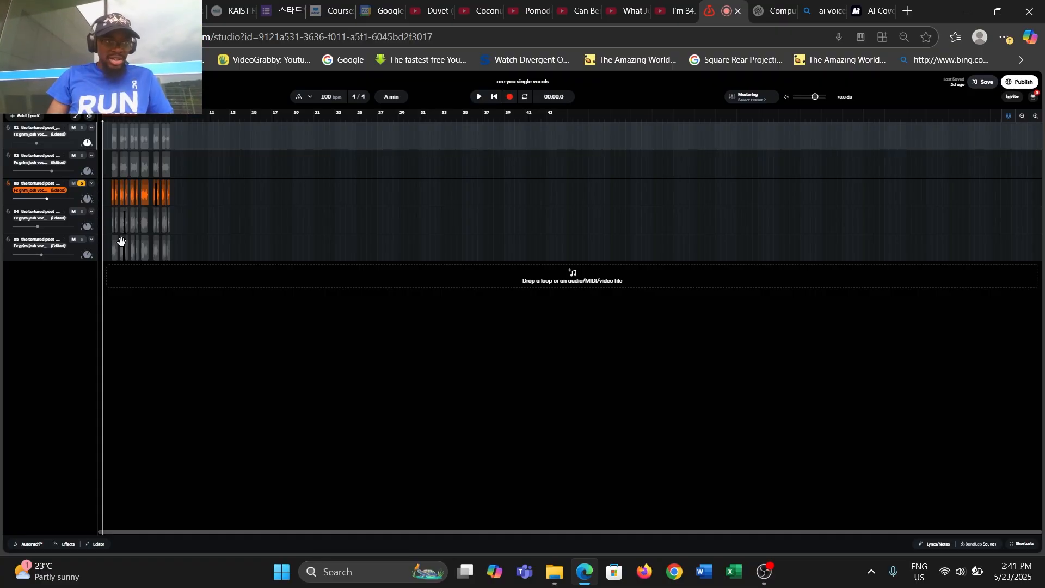
- Play the soloed track 03, play track 04 soloed in its place, and turn off solo on track 04
{"action": "key", "text": "space"}
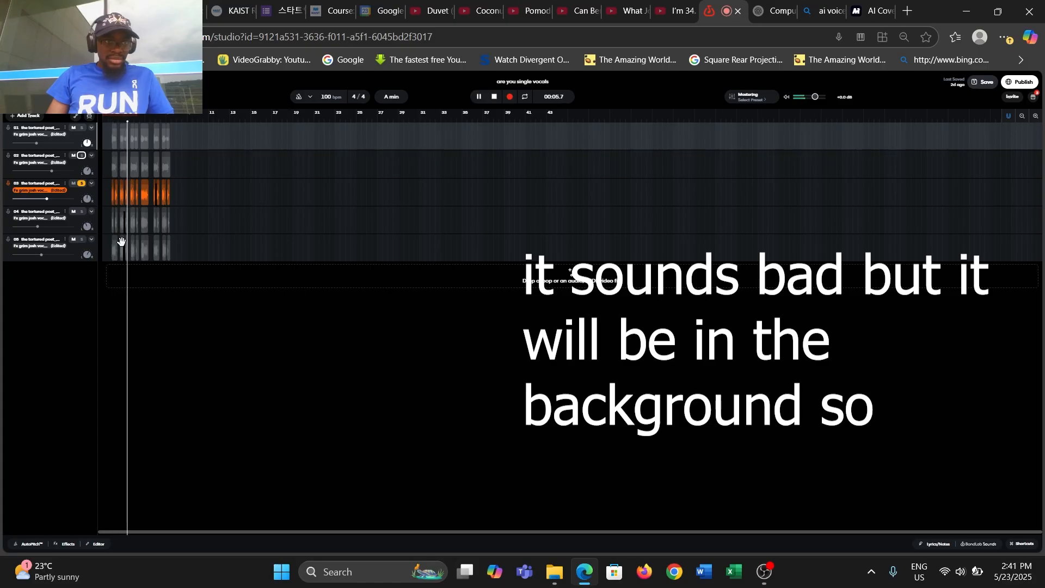
{"action": "key", "text": "space"}
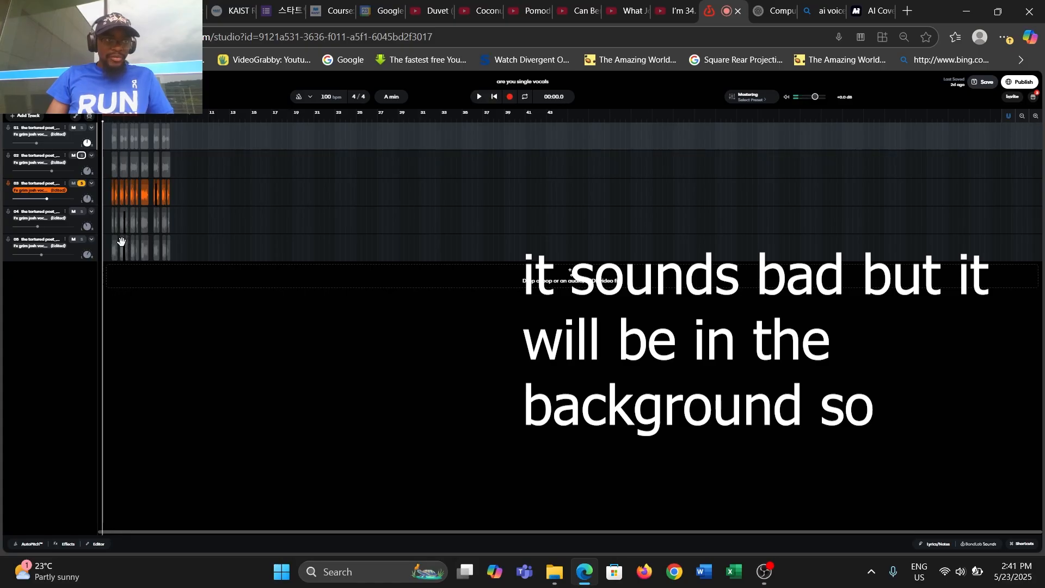
{"action": "left_click", "coordinate": [81, 212]}
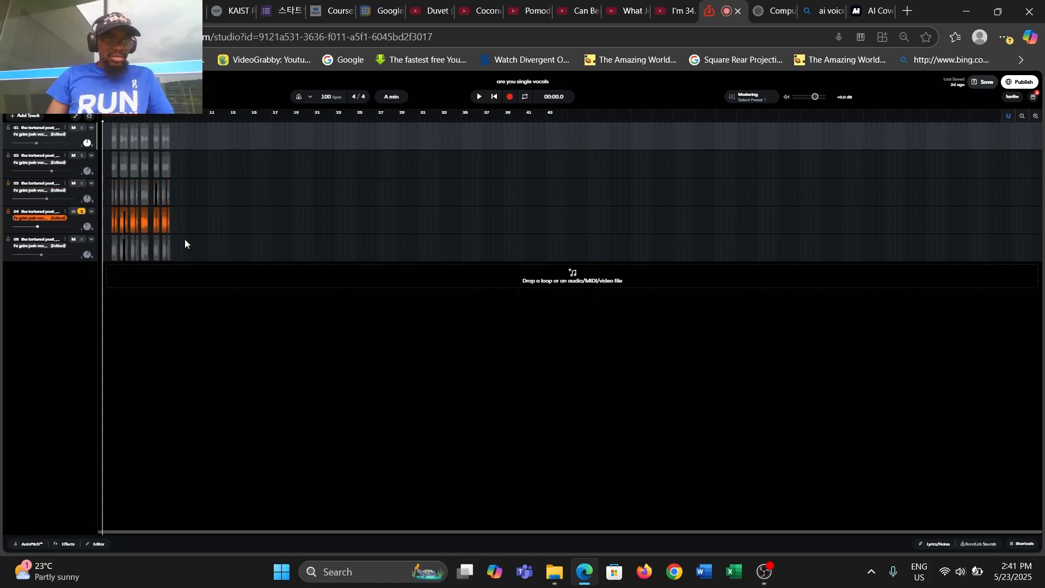
{"action": "key", "text": "space"}
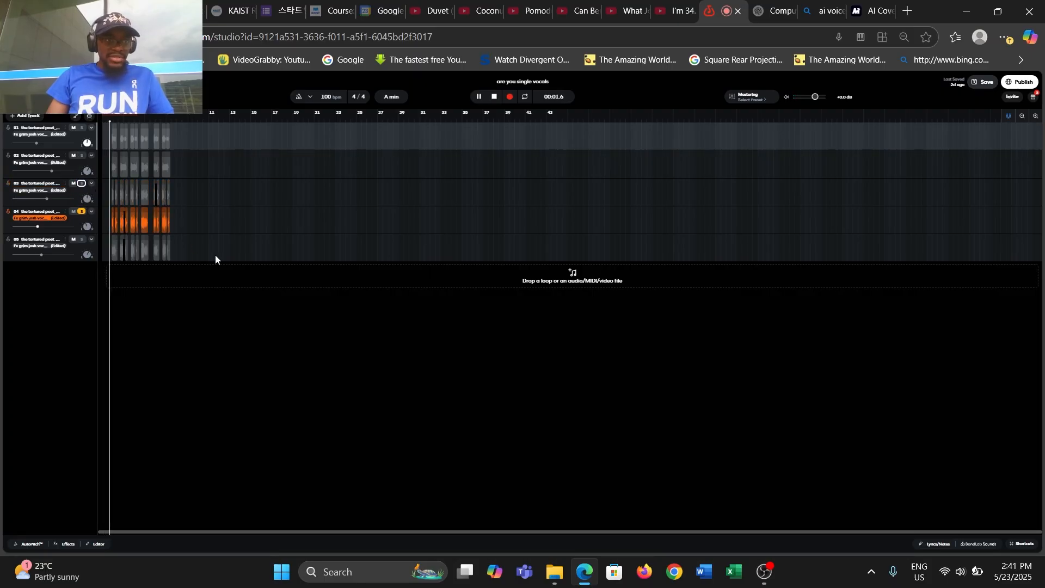
{"action": "key", "text": "space"}
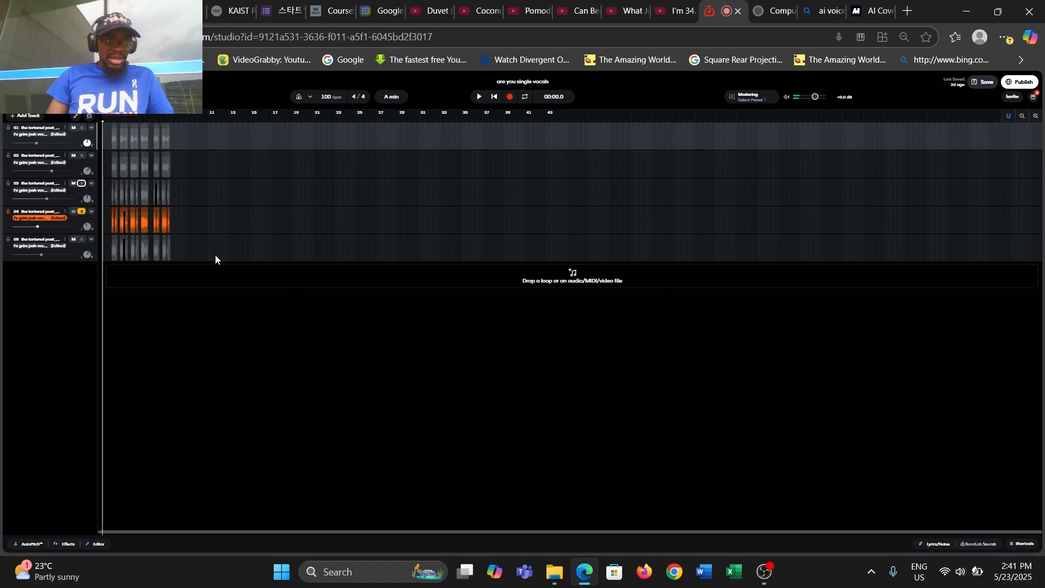
{"action": "left_click", "coordinate": [82, 212]}
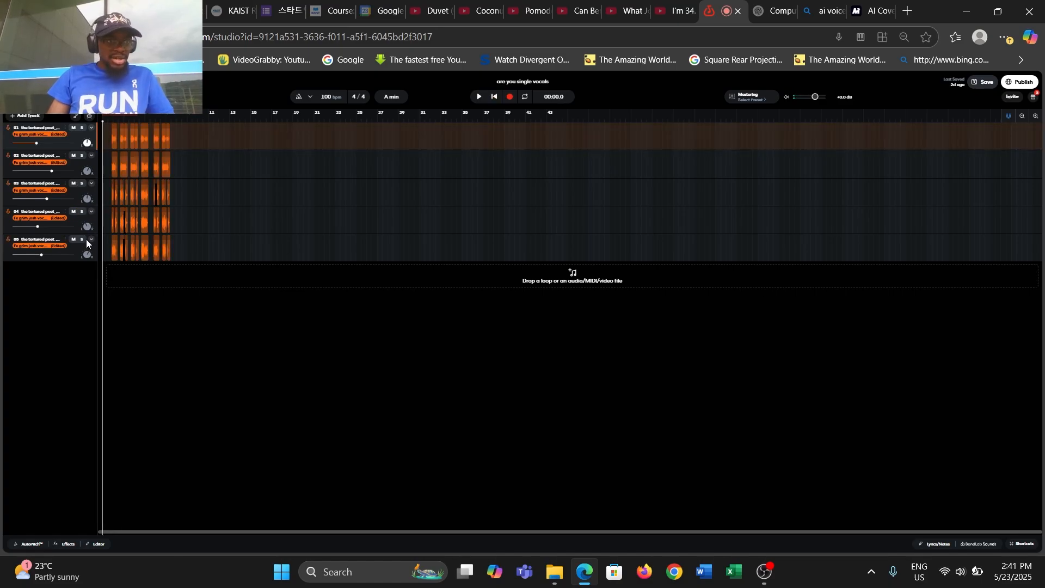
- Play track 05 on its own, turn off its solo, and play all five vocal tracks together before stopping playback
{"action": "left_click", "coordinate": [82, 240]}
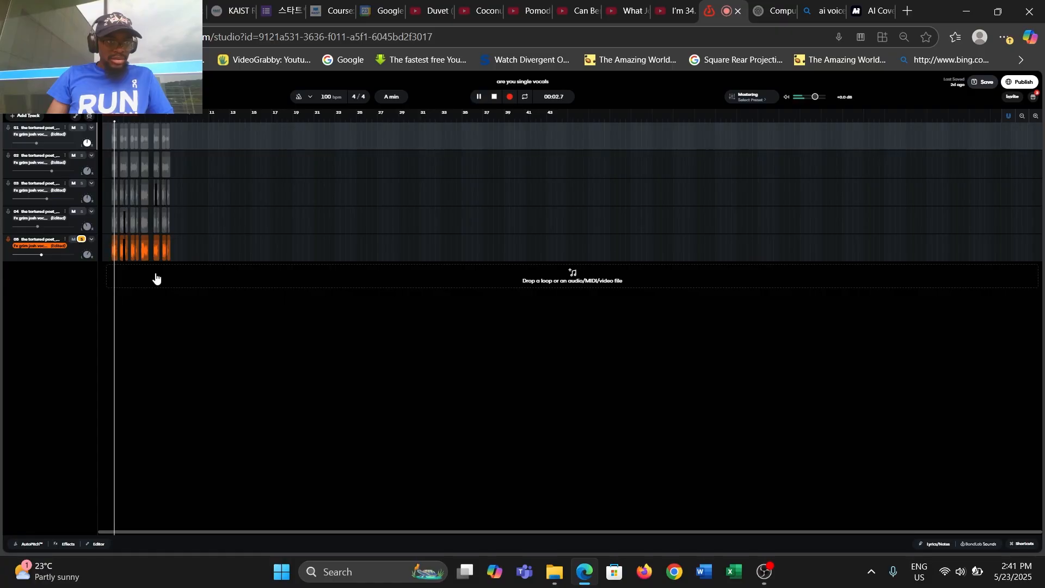
{"action": "key", "text": "space"}
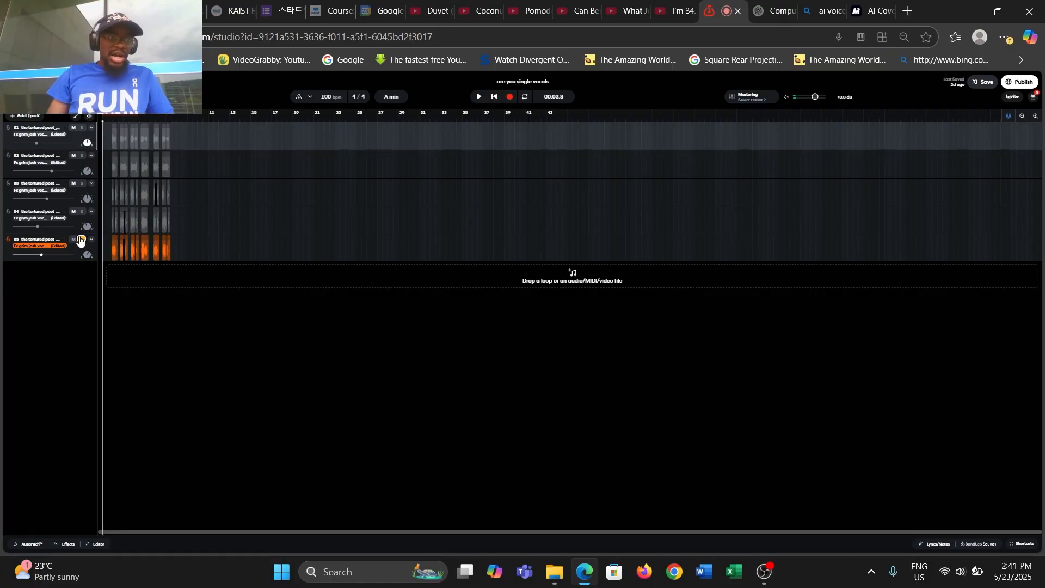
{"action": "left_click", "coordinate": [81, 239]}
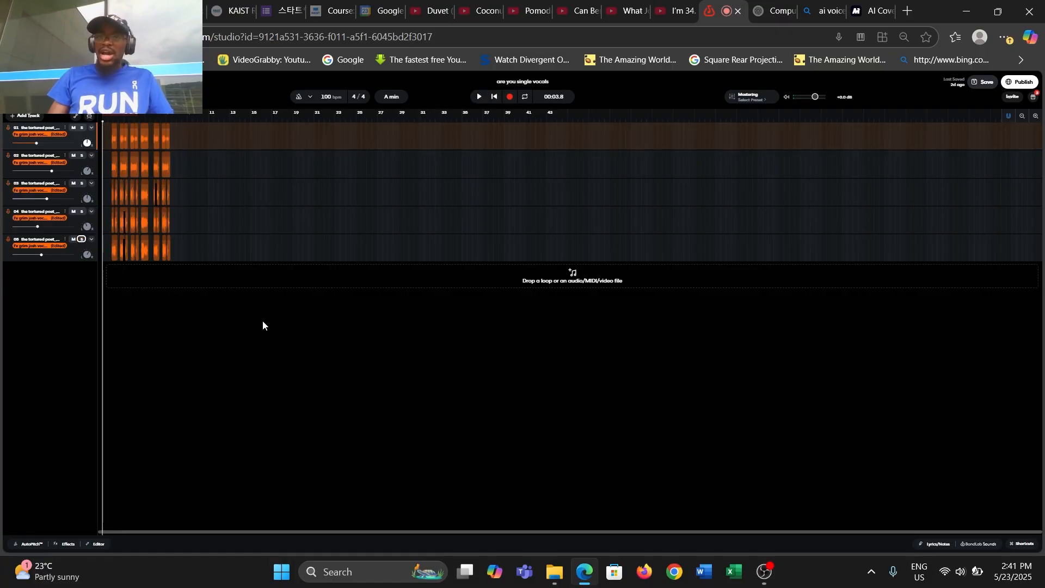
{"action": "key", "text": "space"}
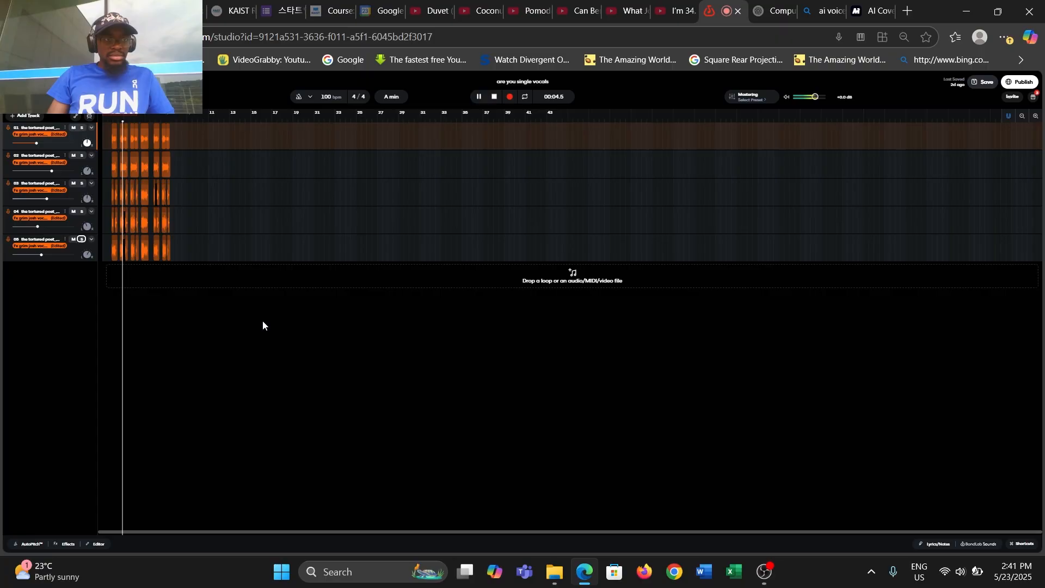
{"action": "key", "text": "space"}
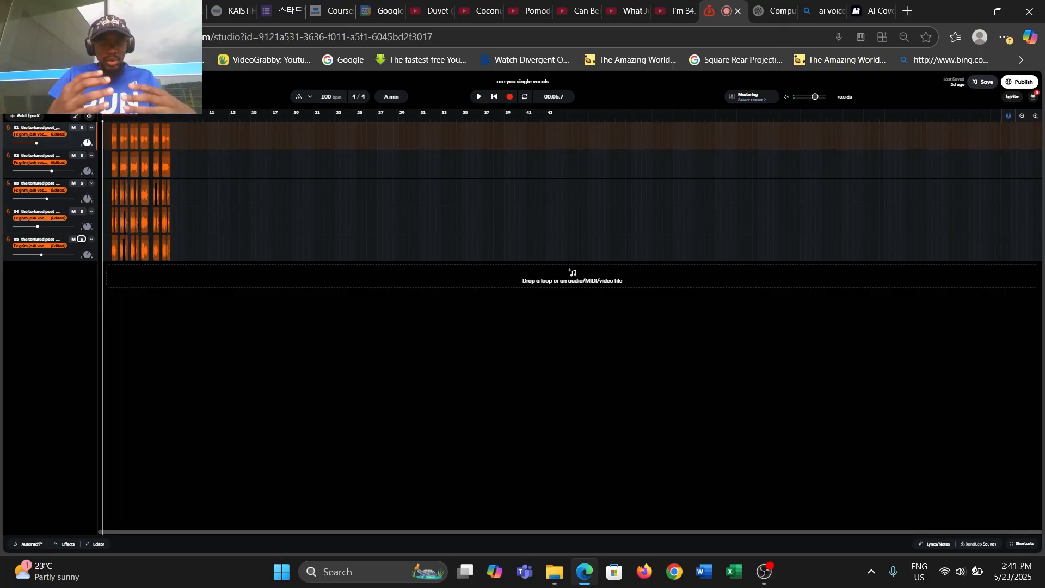
- Open the "are you single?" project and solo vocal tracks 01 to 06
{"action": "left_click", "coordinate": [14, 82]}
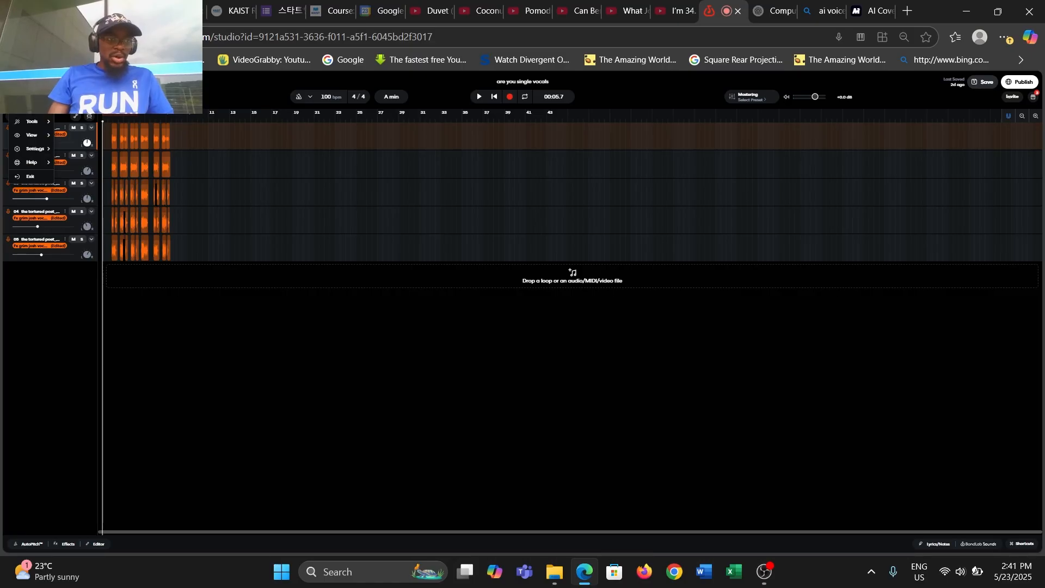
{"action": "mouse_move", "coordinate": [31, 94]}
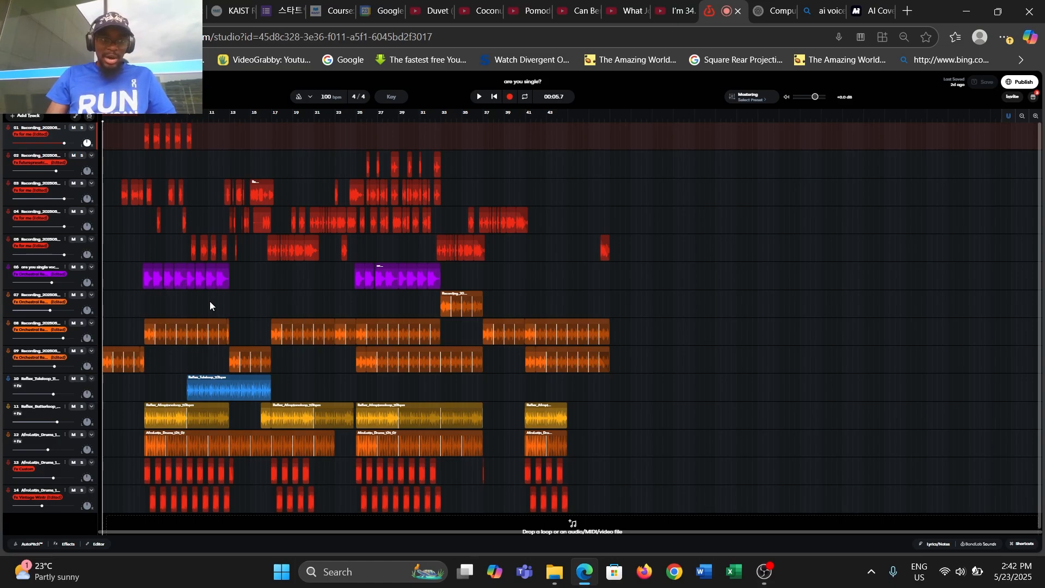
{"action": "left_click", "coordinate": [82, 267]}
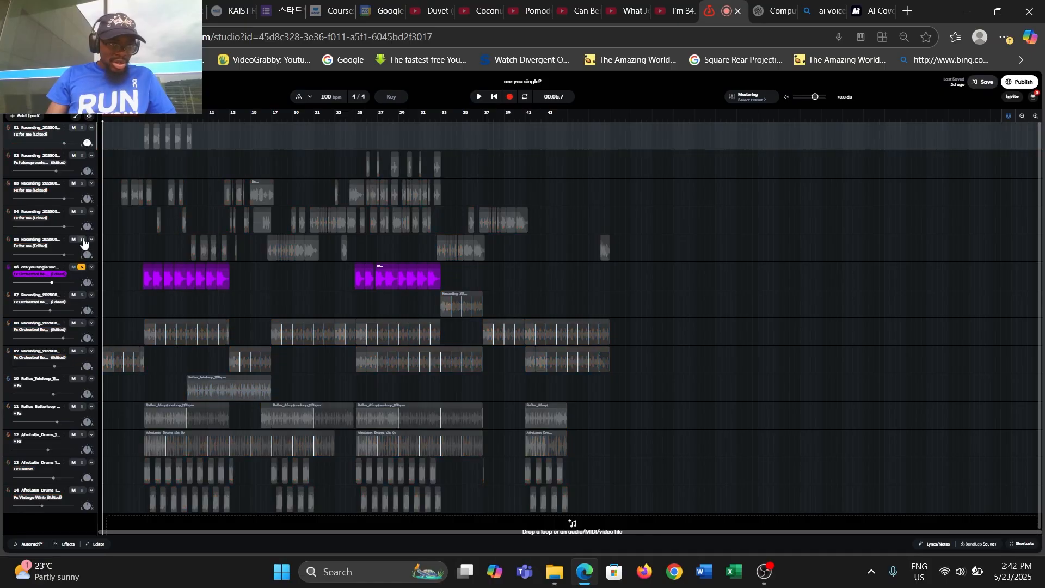
{"action": "left_click", "coordinate": [83, 239]}
{"action": "left_click", "coordinate": [81, 212]}
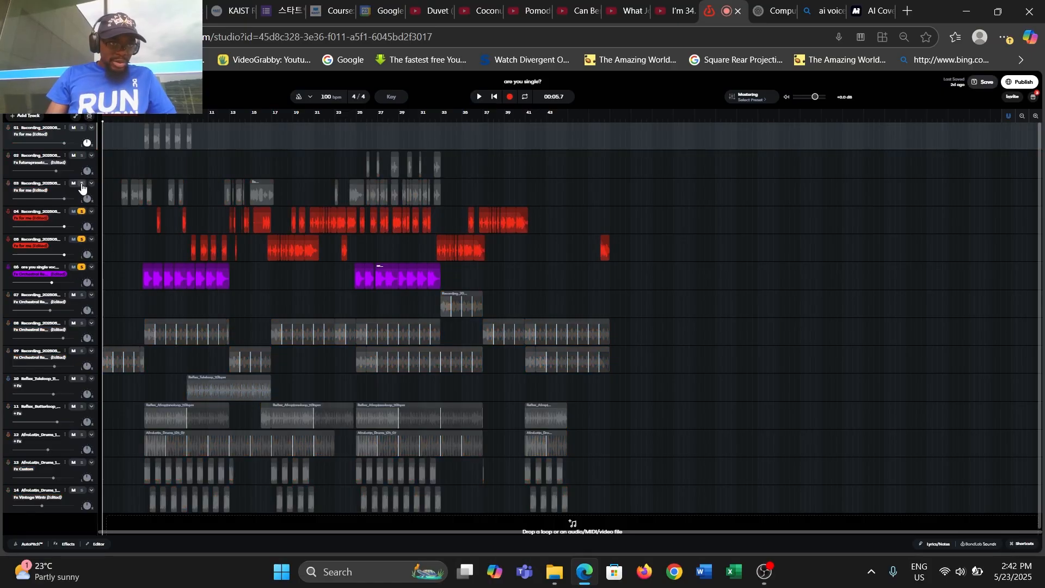
{"action": "left_click", "coordinate": [82, 184]}
{"action": "left_click", "coordinate": [82, 156]}
{"action": "left_click", "coordinate": [81, 128]}
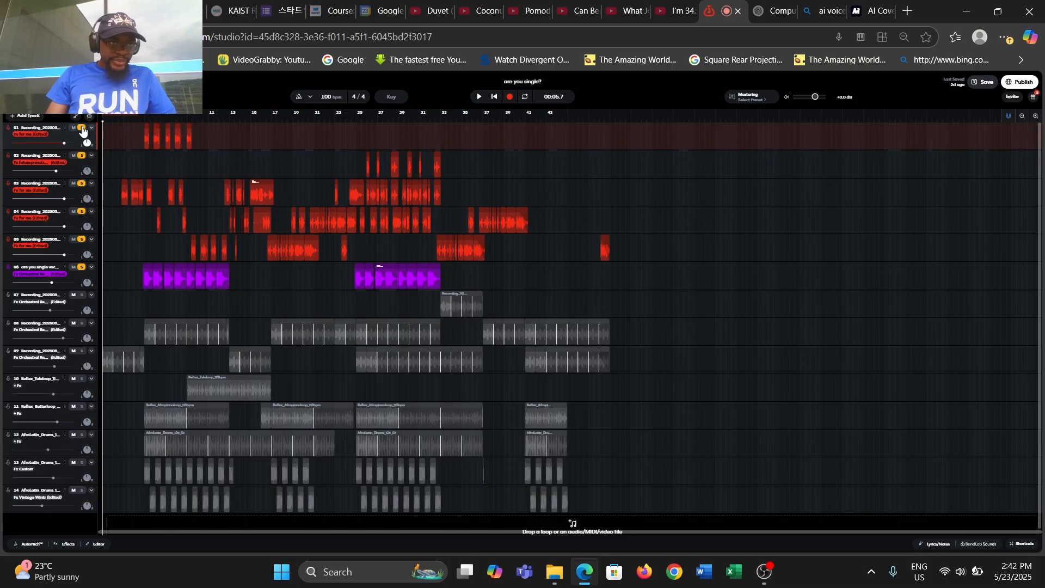
- Play the six soloed vocal tracks together from 00:04.2 and stop playback
{"action": "left_click", "coordinate": [121, 116]}
{"action": "key", "text": "space"}
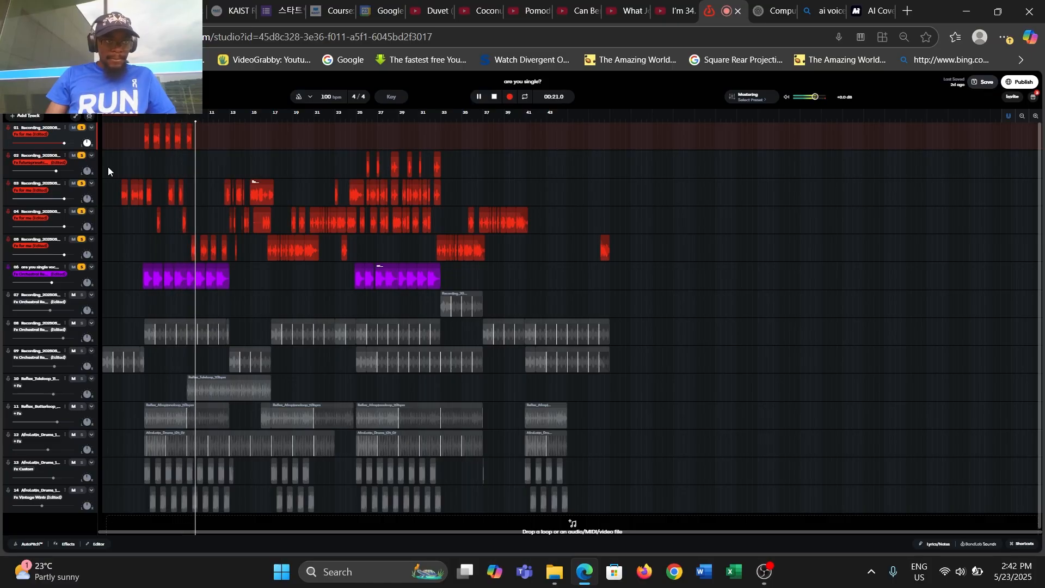
{"action": "key", "text": "space"}
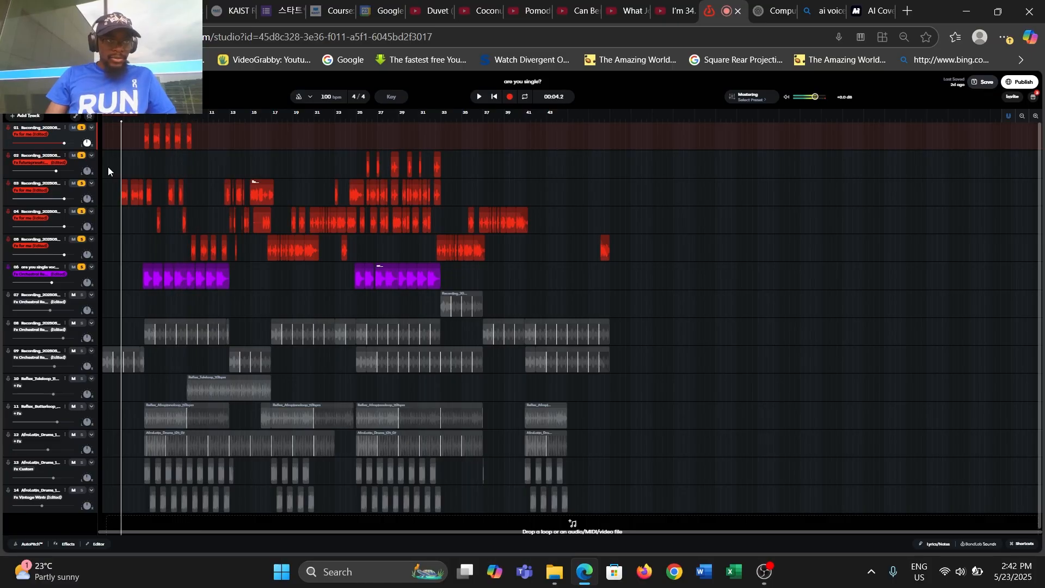
- Turn off solo on vocal tracks 01 to 06
{"action": "left_click", "coordinate": [81, 268]}
{"action": "left_click", "coordinate": [82, 240]}
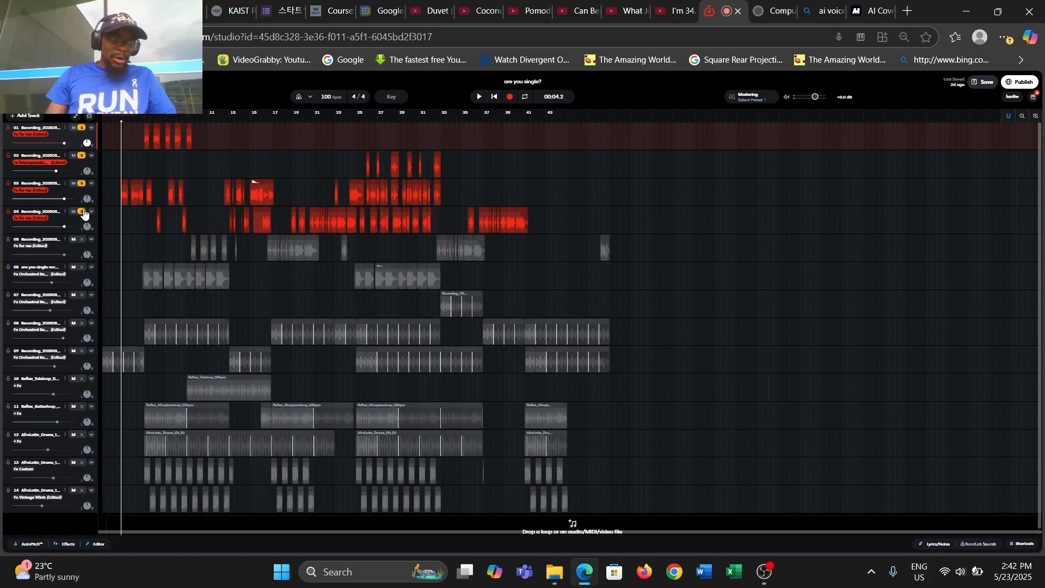
{"action": "left_click", "coordinate": [82, 211]}
{"action": "left_click", "coordinate": [82, 183]}
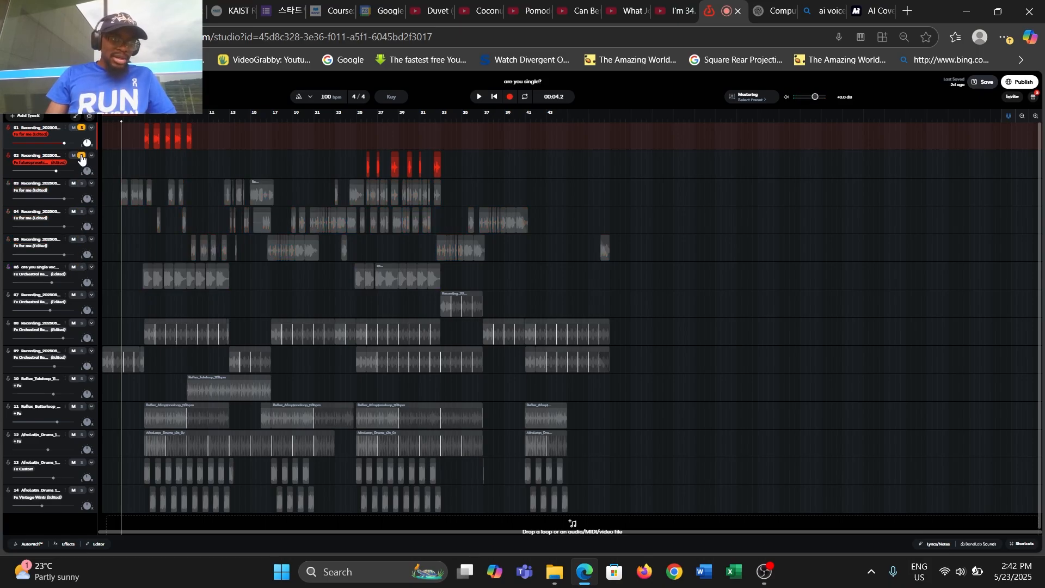
{"action": "left_click", "coordinate": [82, 128]}
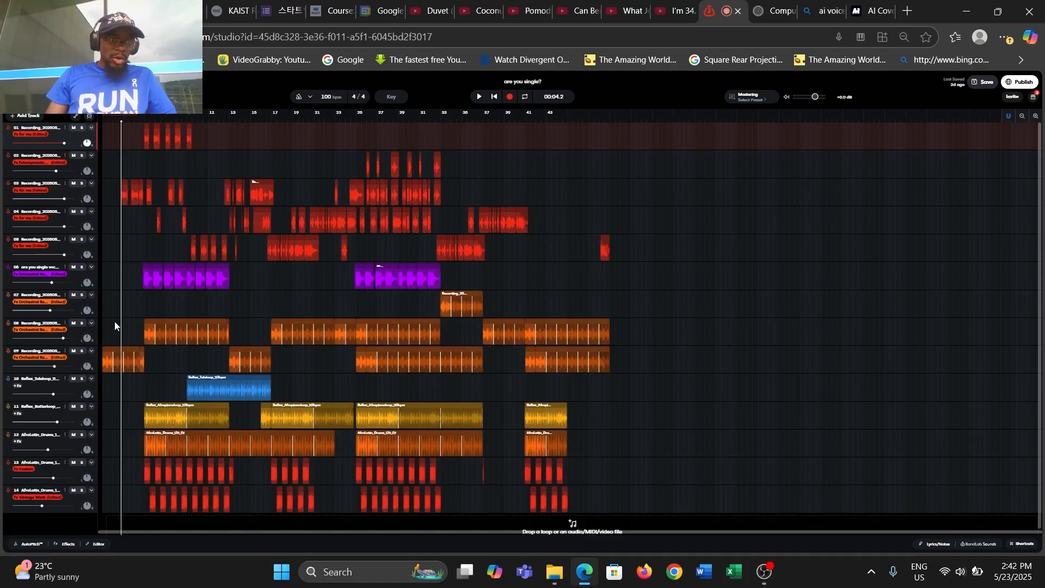
- Briefly solo track 06, turn its solo off, and mute vocal tracks 01 to 05
{"action": "left_click", "coordinate": [81, 269]}
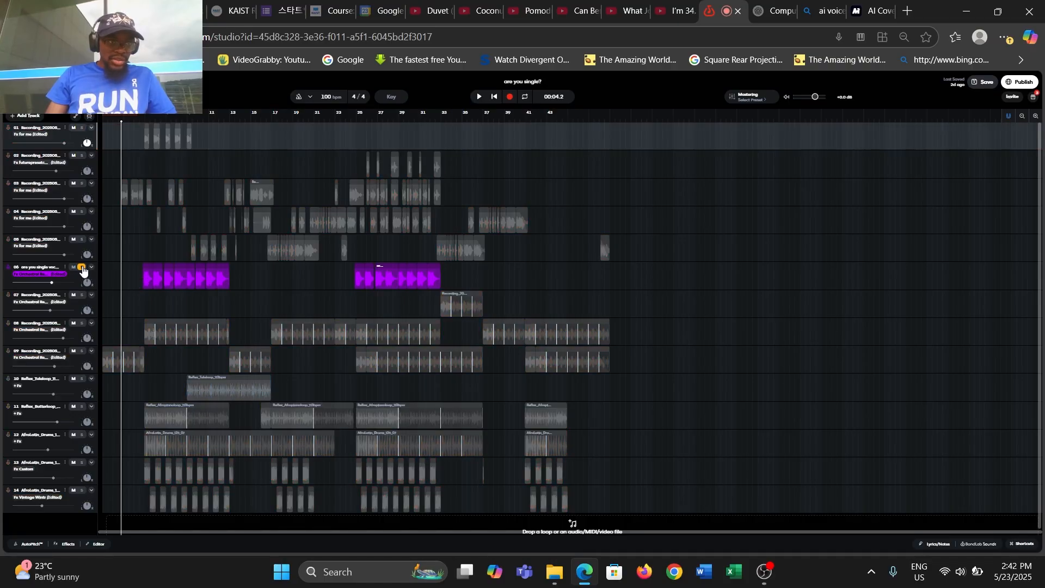
{"action": "left_click", "coordinate": [81, 269]}
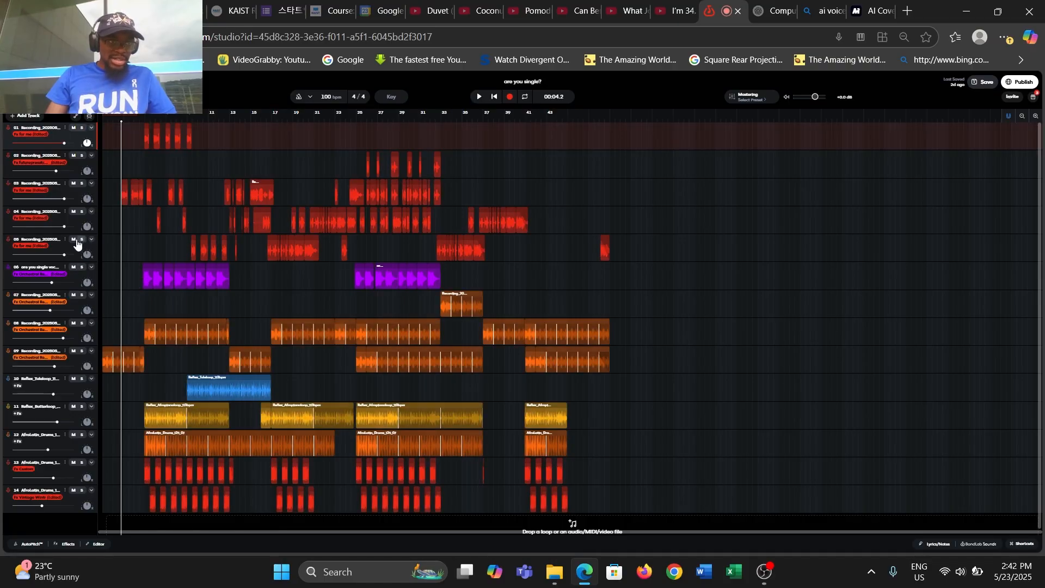
{"action": "left_click", "coordinate": [74, 239]}
{"action": "left_click", "coordinate": [73, 212]}
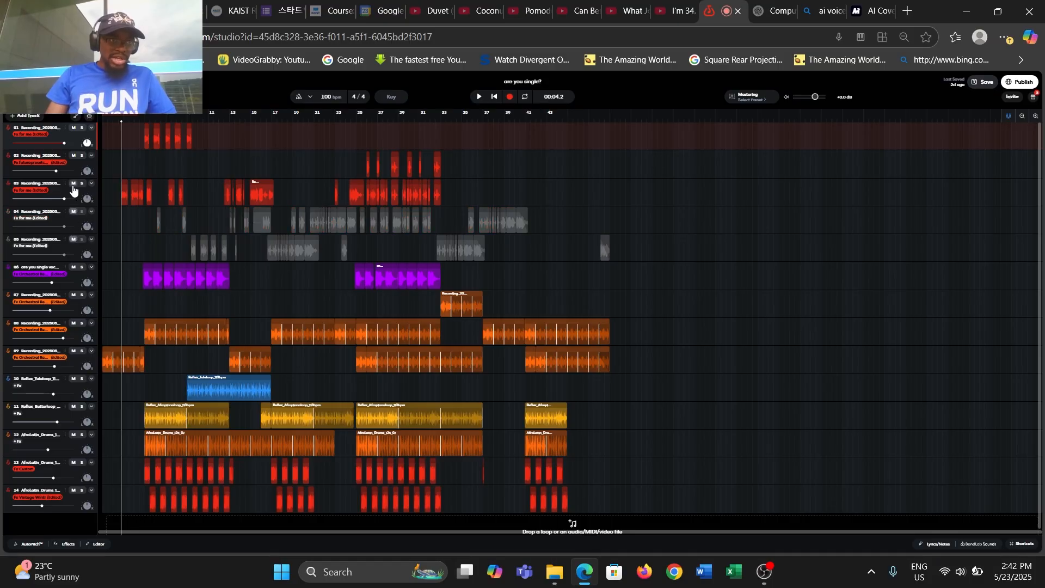
{"action": "left_click", "coordinate": [74, 186]}
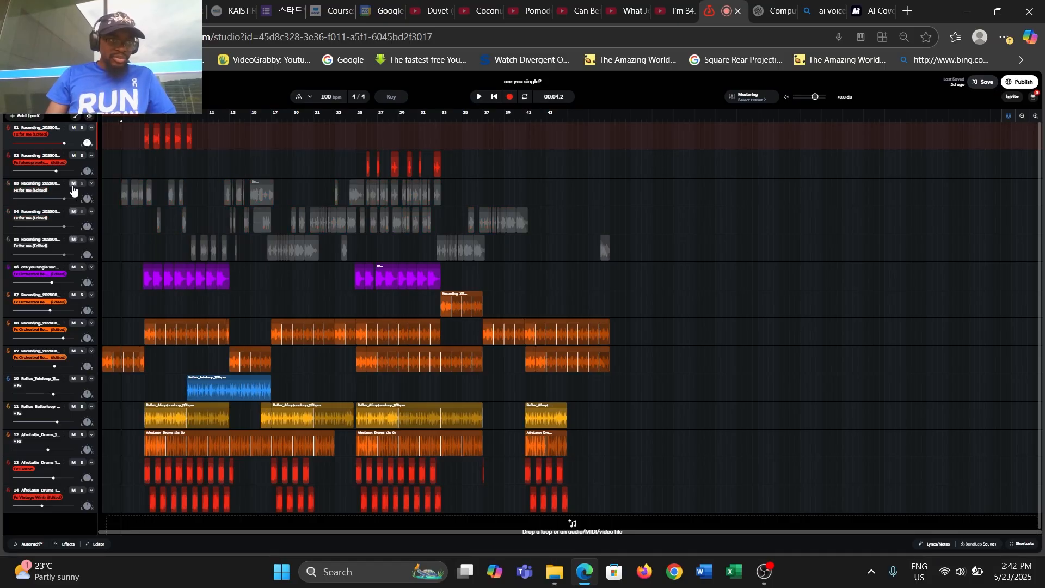
{"action": "left_click", "coordinate": [74, 129]}
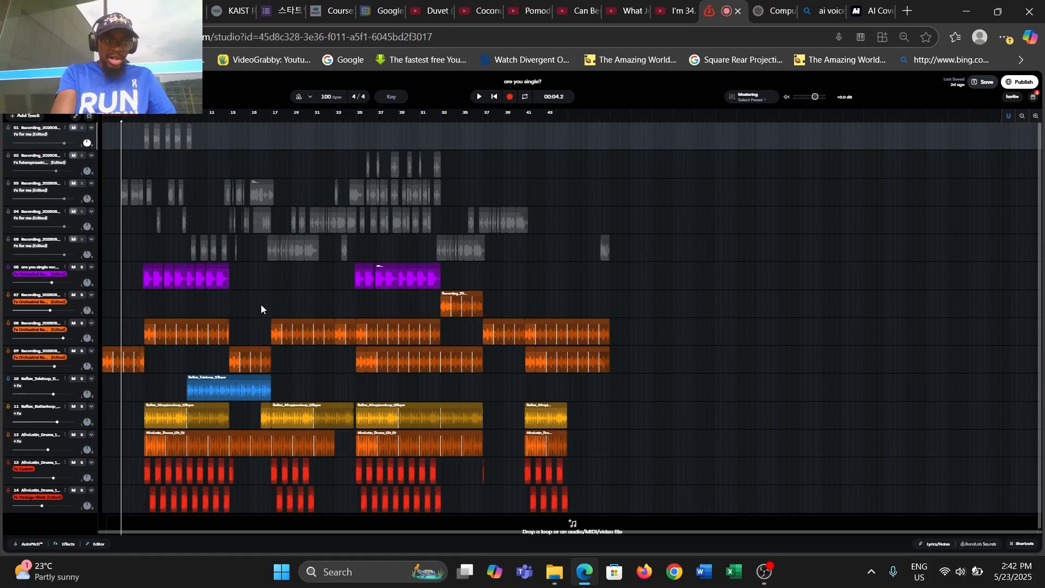
- Briefly solo drum track 13, and play unmuted tracks 06 to 14 together from 00:04.2 before stopping playback
{"action": "left_click", "coordinate": [82, 463]}
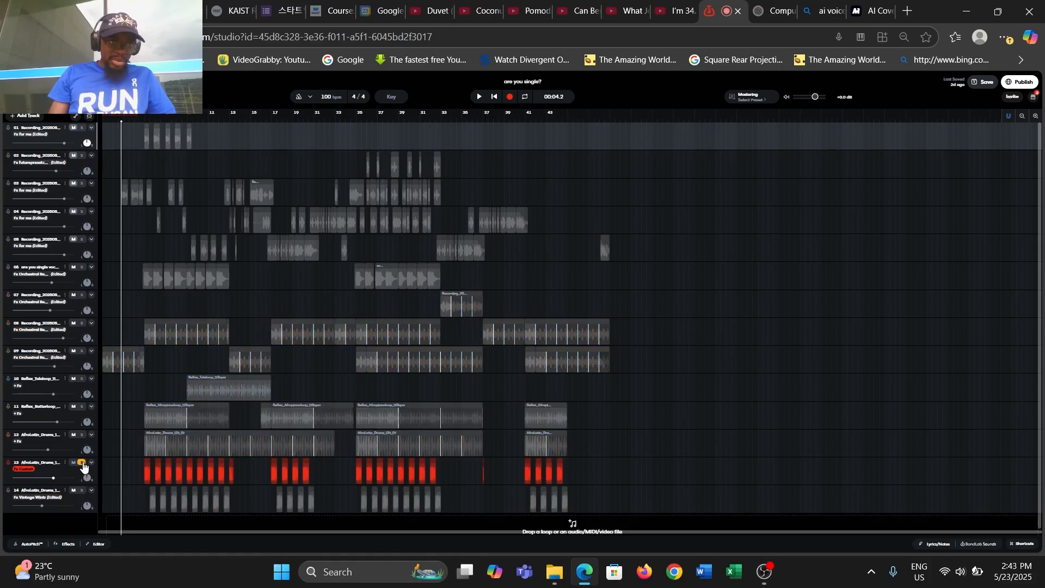
{"action": "left_click", "coordinate": [82, 464]}
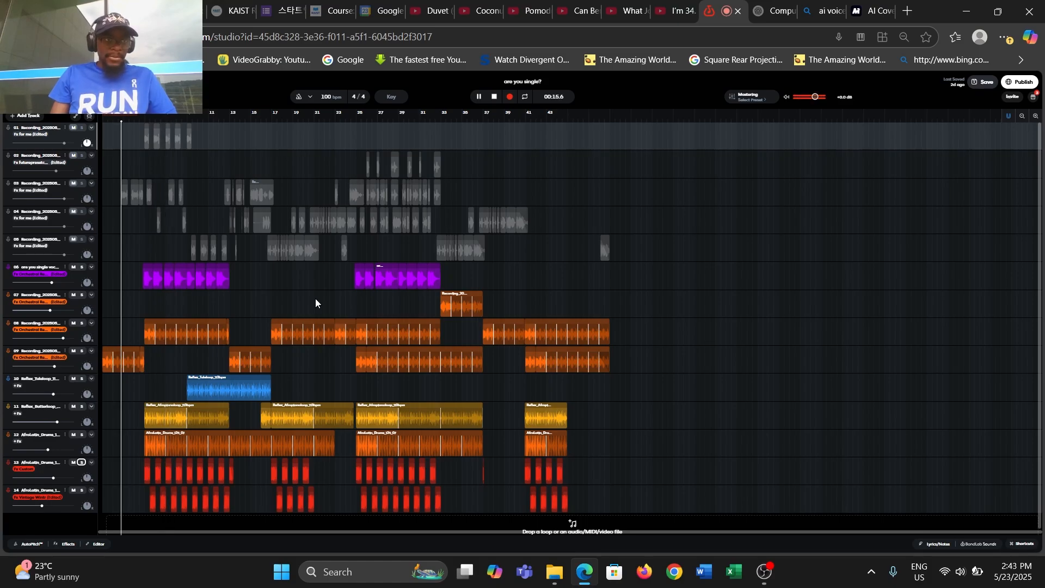
{"action": "key", "text": "space"}
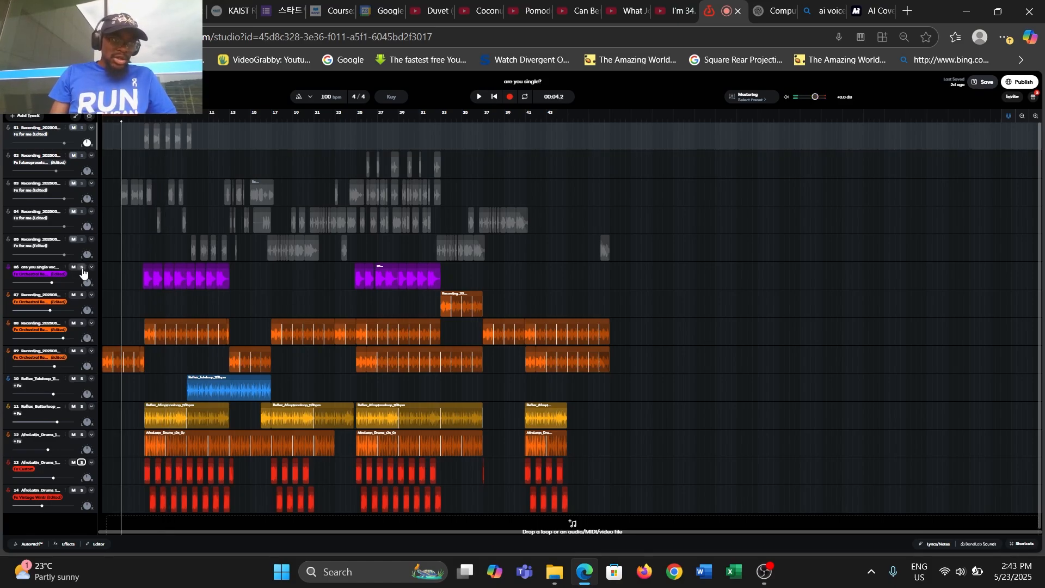
- Toggle solo on track 06 on and off, and unmute vocal tracks 01 to 05
{"action": "left_click", "coordinate": [81, 267]}
{"action": "left_click", "coordinate": [82, 268]}
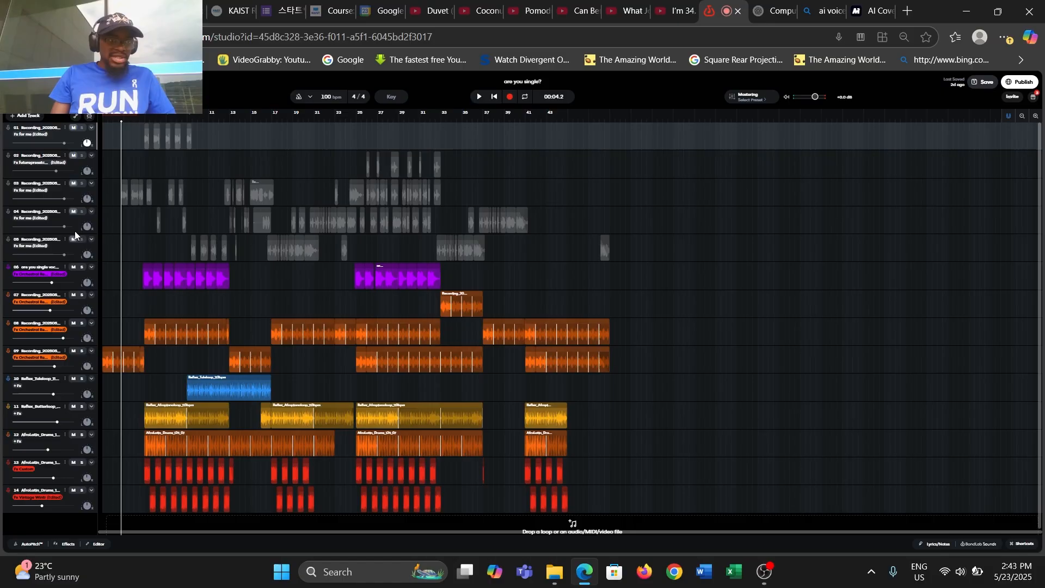
{"action": "left_click", "coordinate": [74, 240]}
{"action": "left_click", "coordinate": [74, 212]}
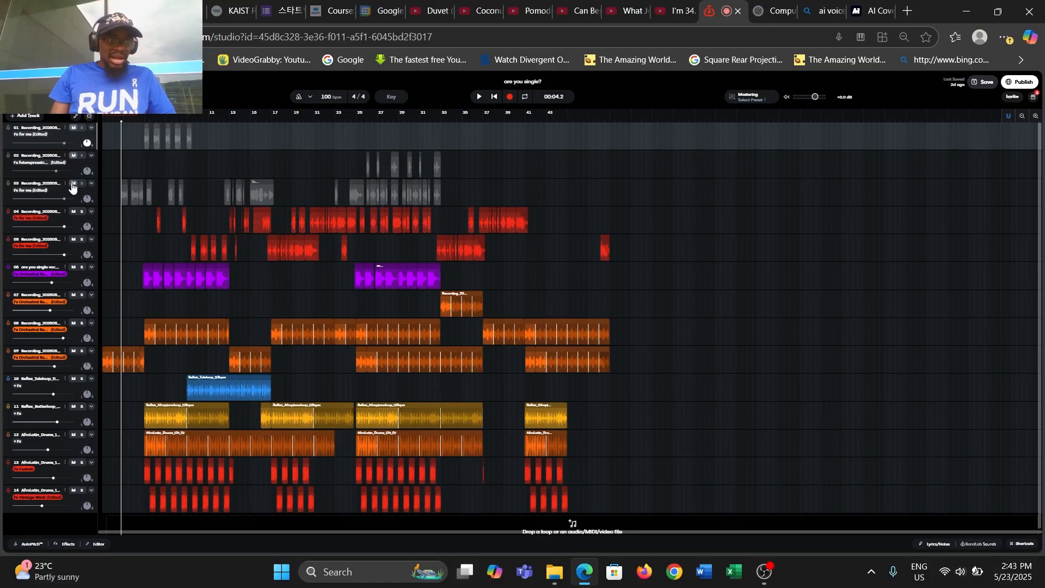
{"action": "left_click", "coordinate": [73, 184]}
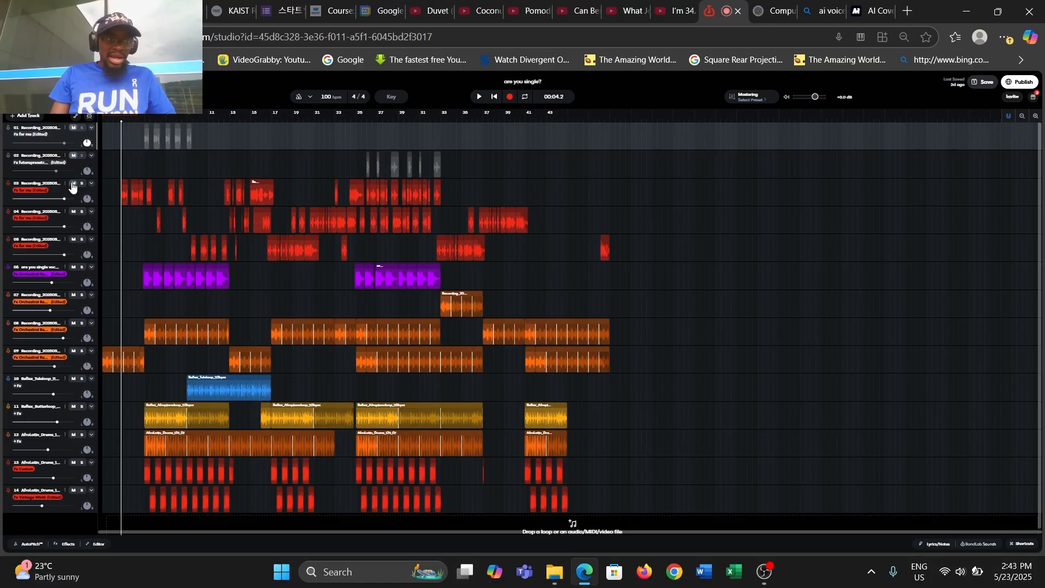
{"action": "left_click", "coordinate": [74, 129]}
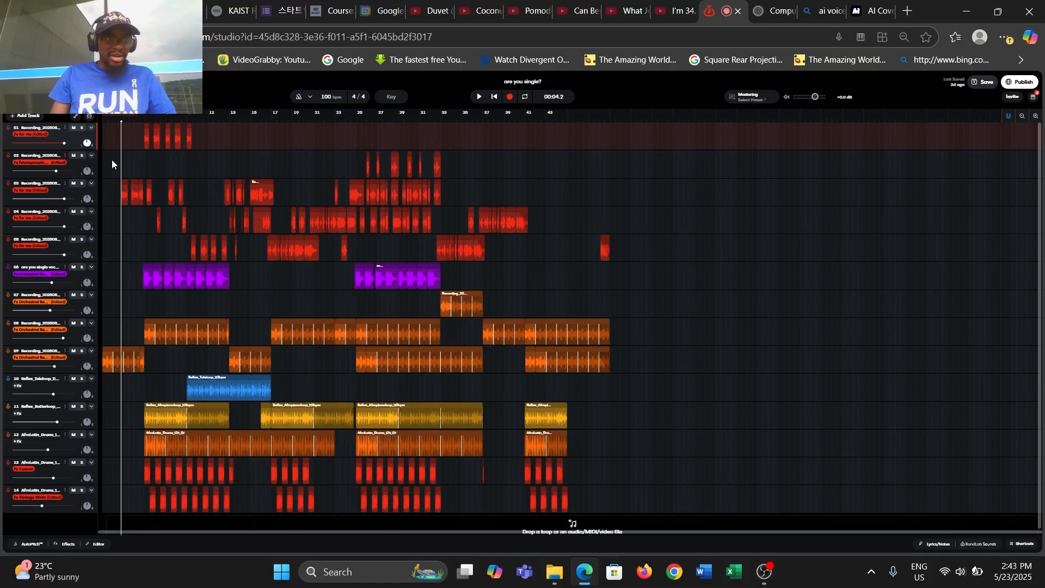
- Return the playhead to the song's start at 00:00.0 and play the full mix with all 14 tracks
{"action": "left_click_drag", "start_coordinate": [112, 116], "coordinate": [83, 119]}
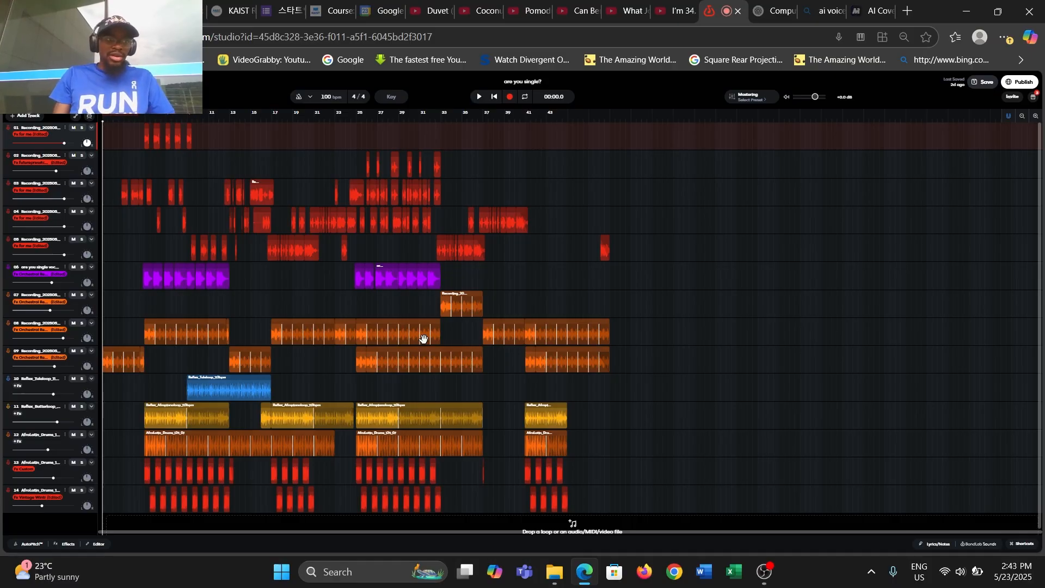
{"action": "key", "text": "space"}
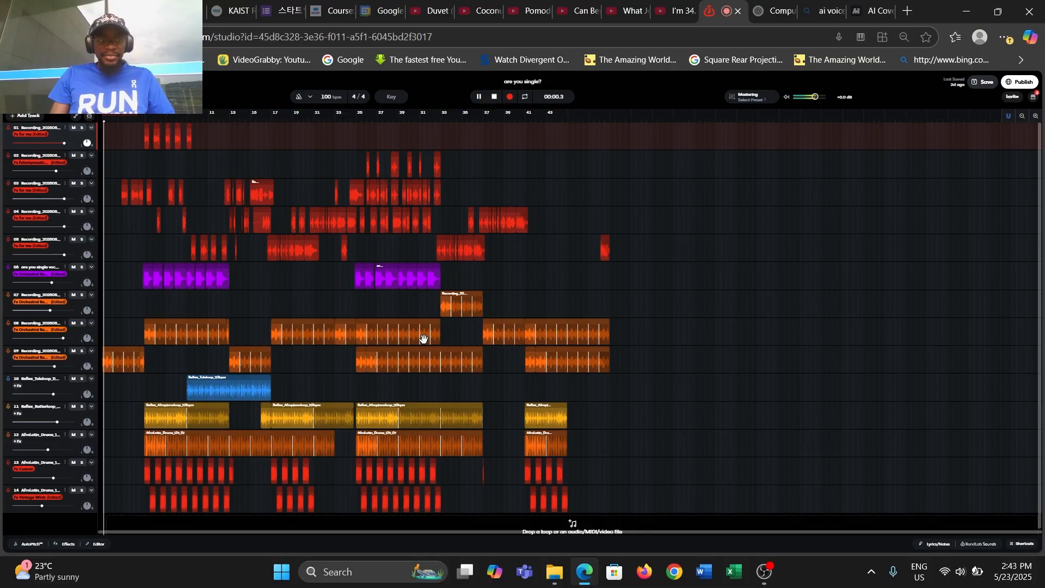